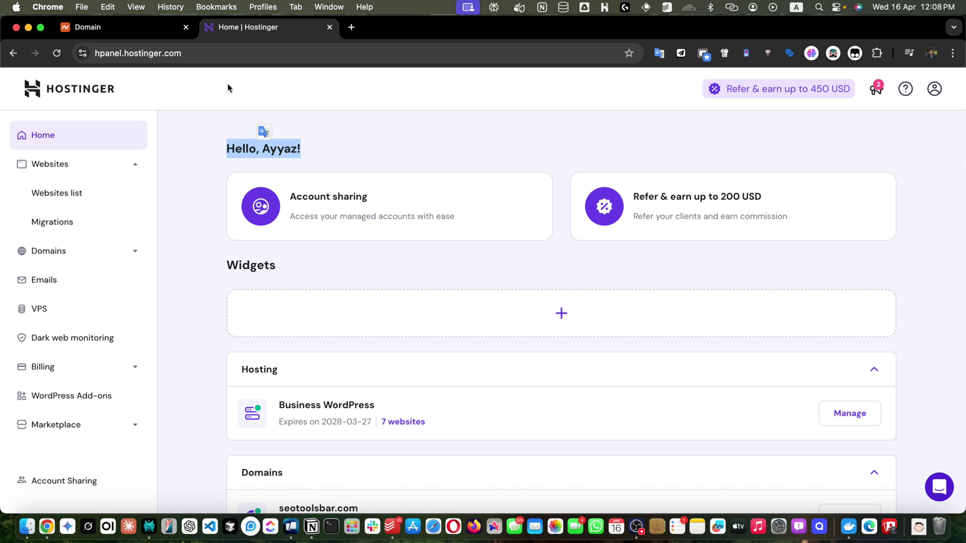
# - Open the websites list and look through the sites hosted on the Business WordPress plan
pyautogui.click(228, 88)
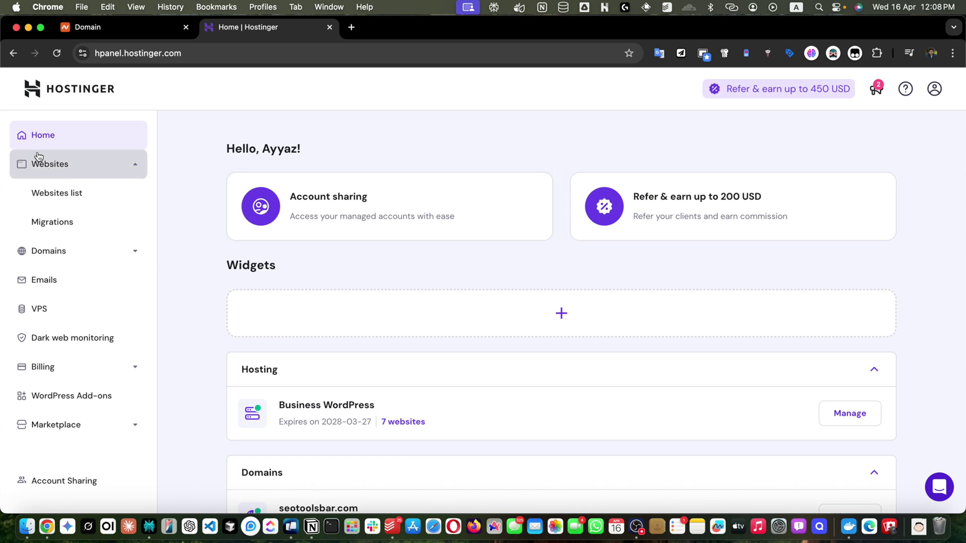
pyautogui.click(61, 198)
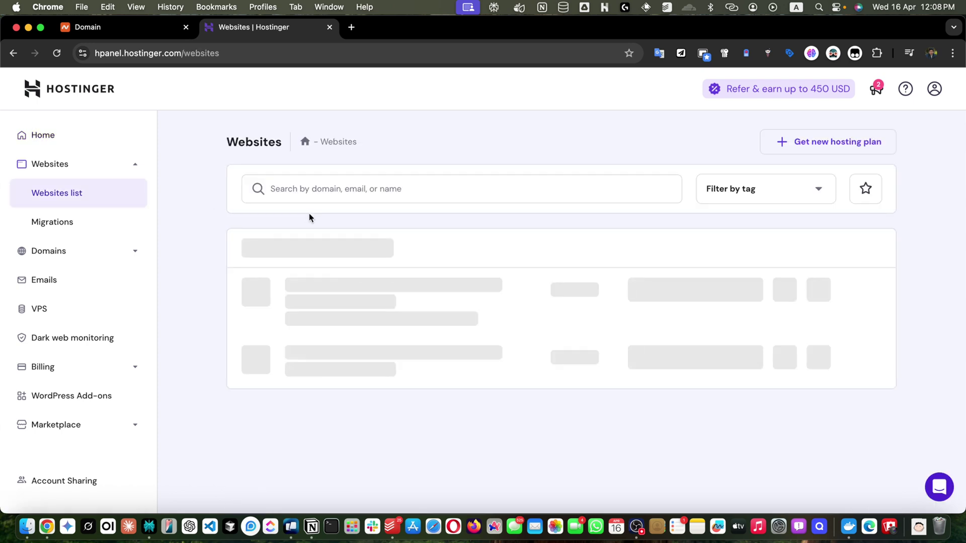
pyautogui.scroll(-1, 466, 278)
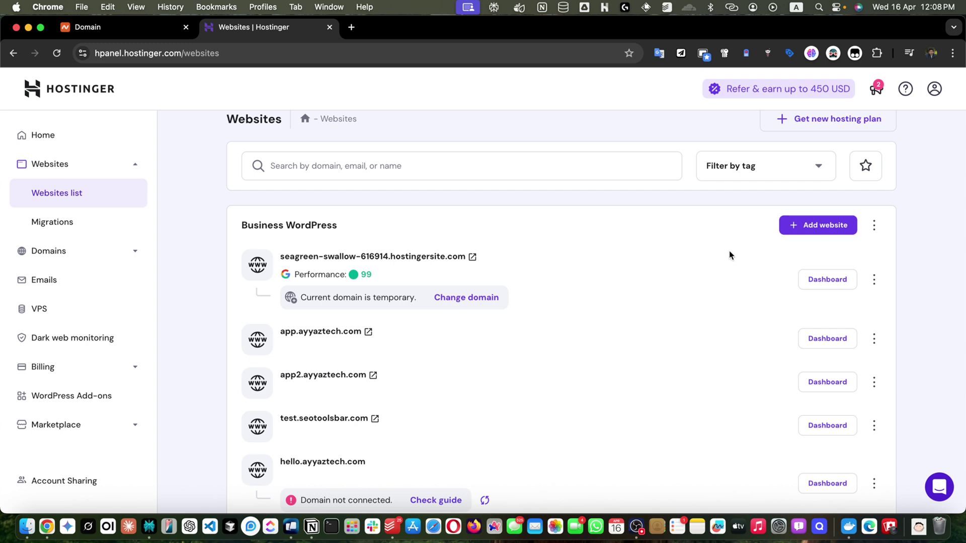
pyautogui.scroll(-3, 330, 217)
pyautogui.scroll(4, 330, 217)
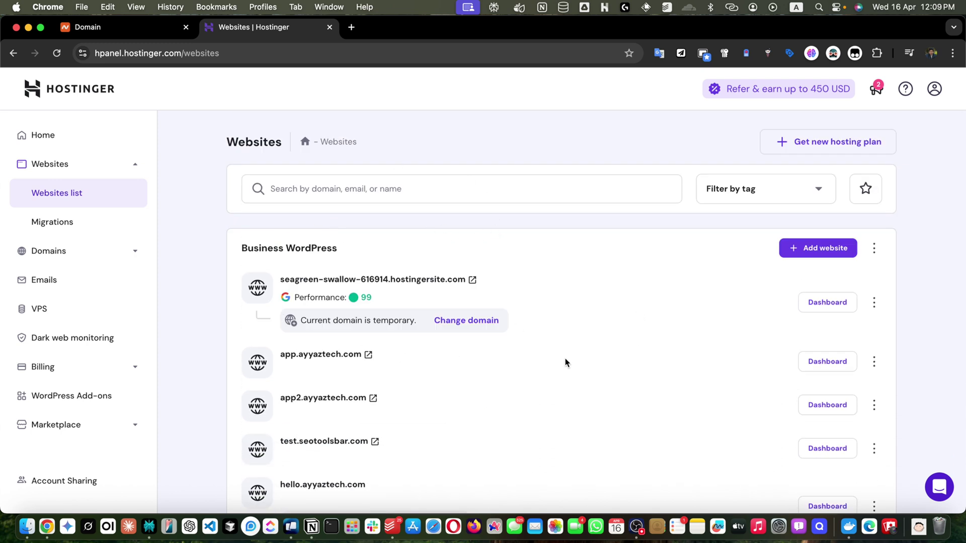
# - Open the DNS Zone Editor for ayyaztech.com, view its domain connection guide and close the guide
pyautogui.click(831, 368)
pyautogui.scroll(-5, 88, 401)
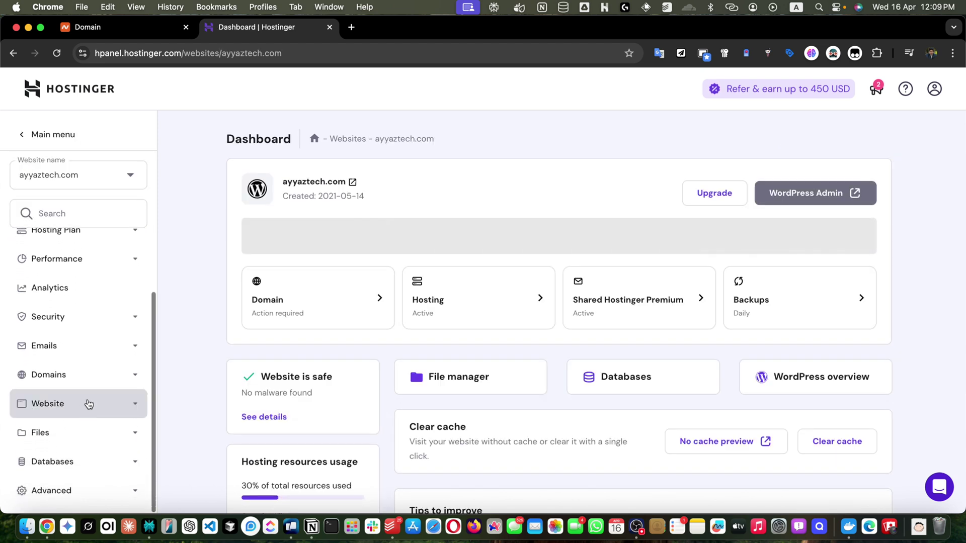
pyautogui.click(101, 488)
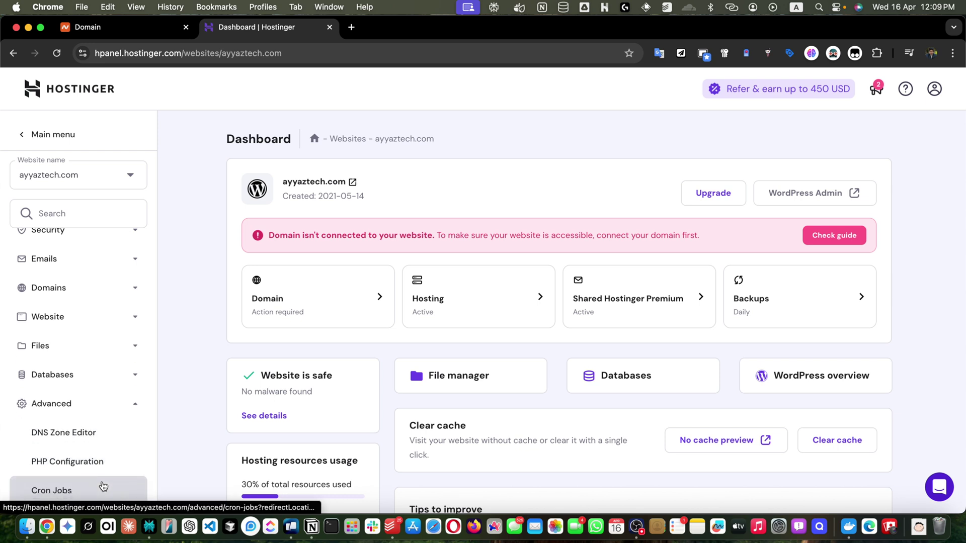
pyautogui.click(62, 434)
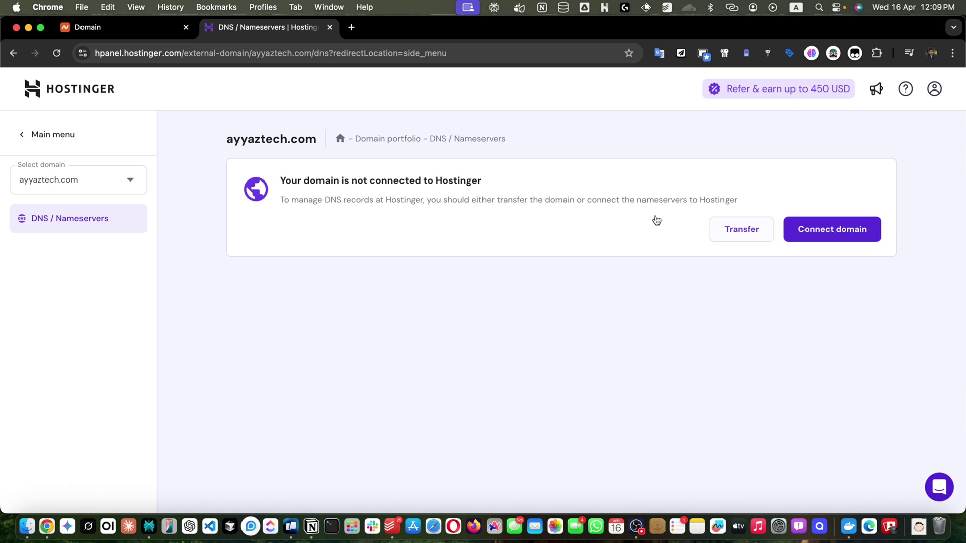
pyautogui.click(843, 230)
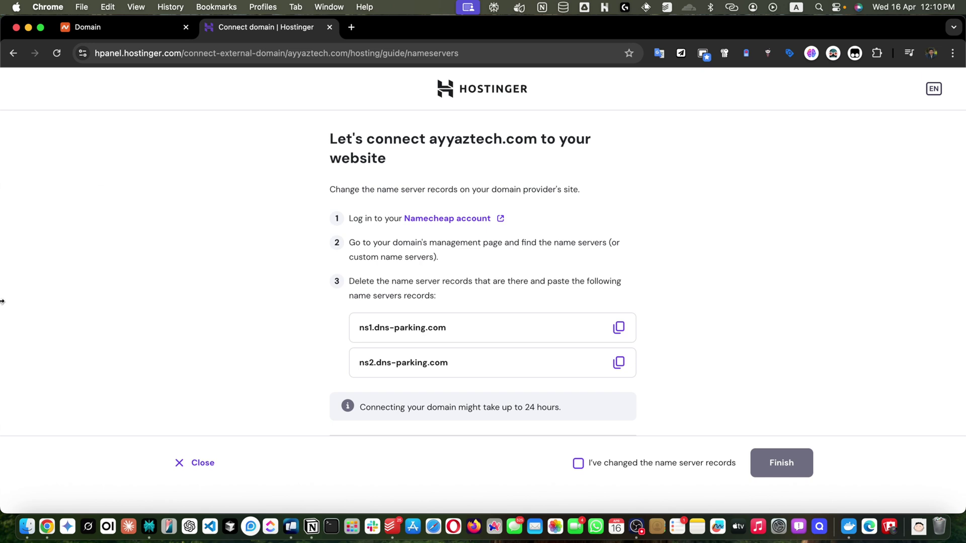
pyautogui.click(205, 470)
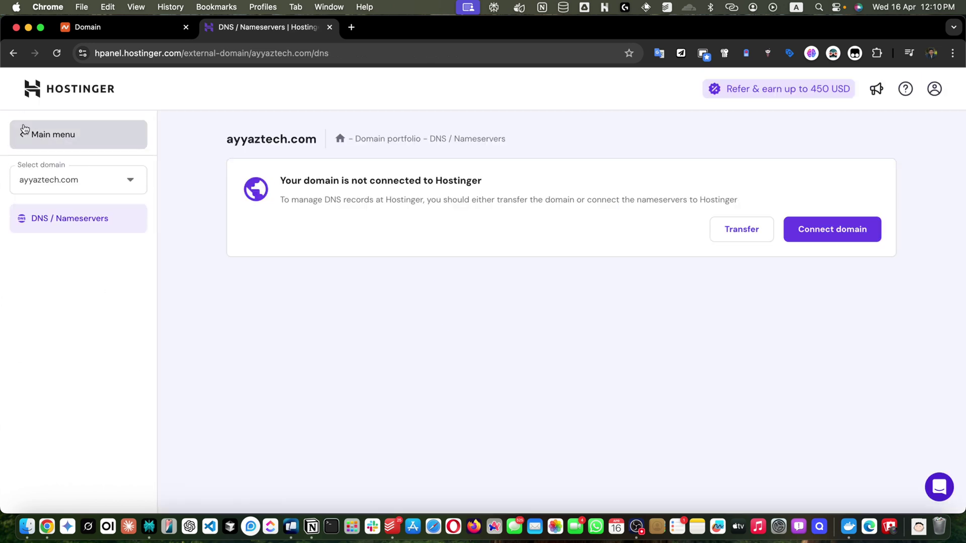
# - Return to the home page, open the Business WordPress plan's management dashboard and check its website selector
pyautogui.click(25, 131)
pyautogui.click(42, 179)
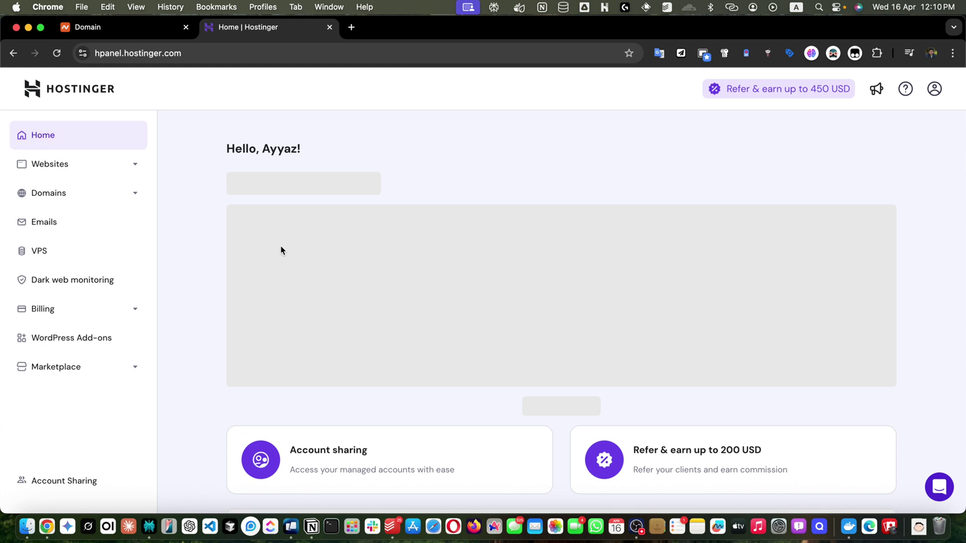
pyautogui.scroll(-2, 281, 250)
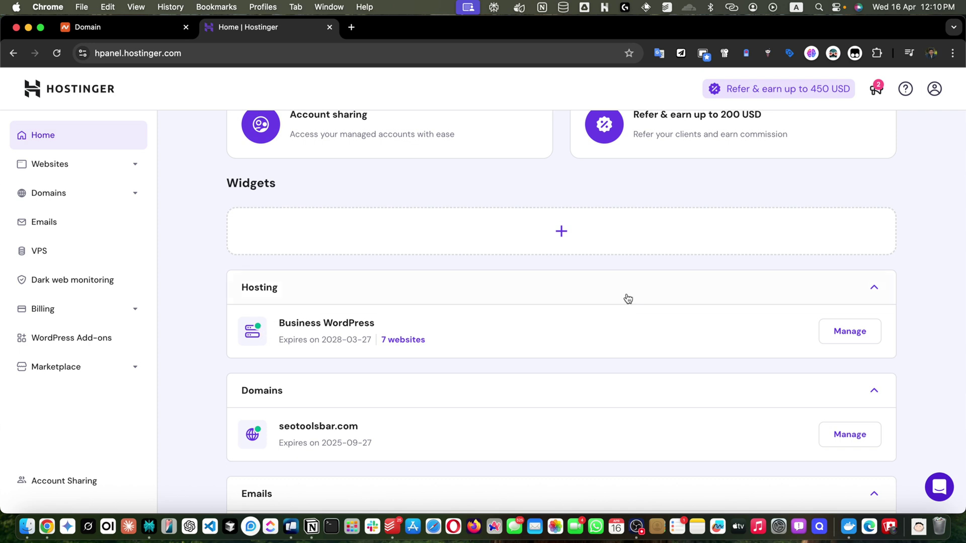
pyautogui.click(854, 338)
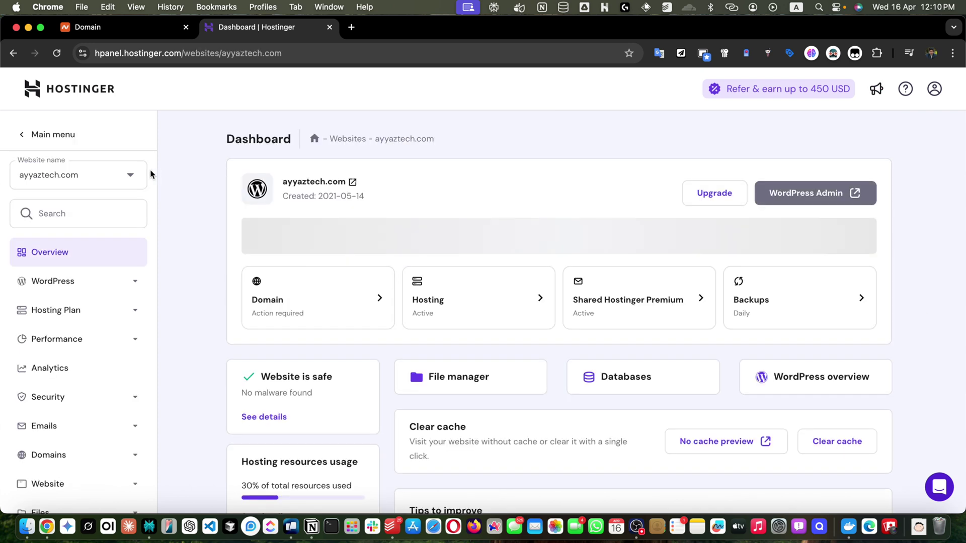
pyautogui.click(132, 176)
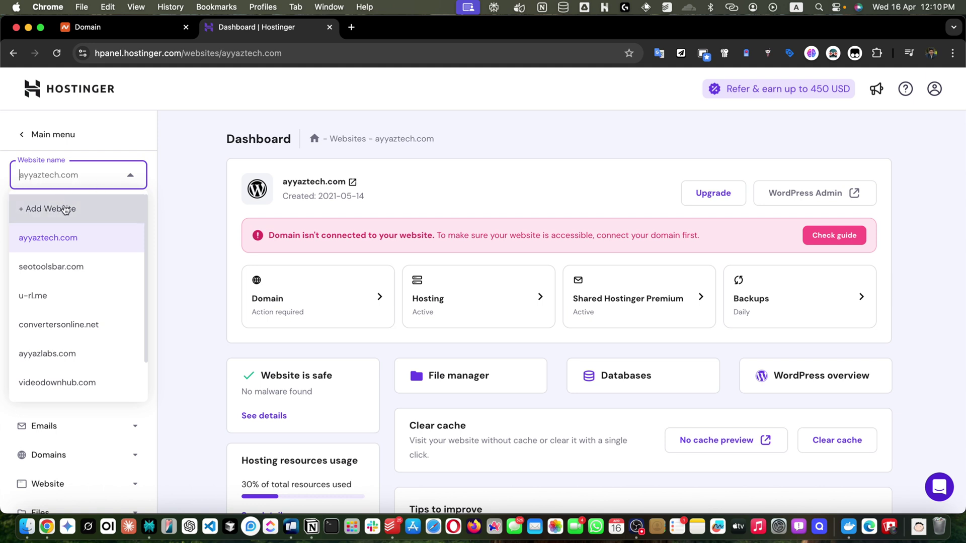
pyautogui.click(170, 209)
pyautogui.click(31, 141)
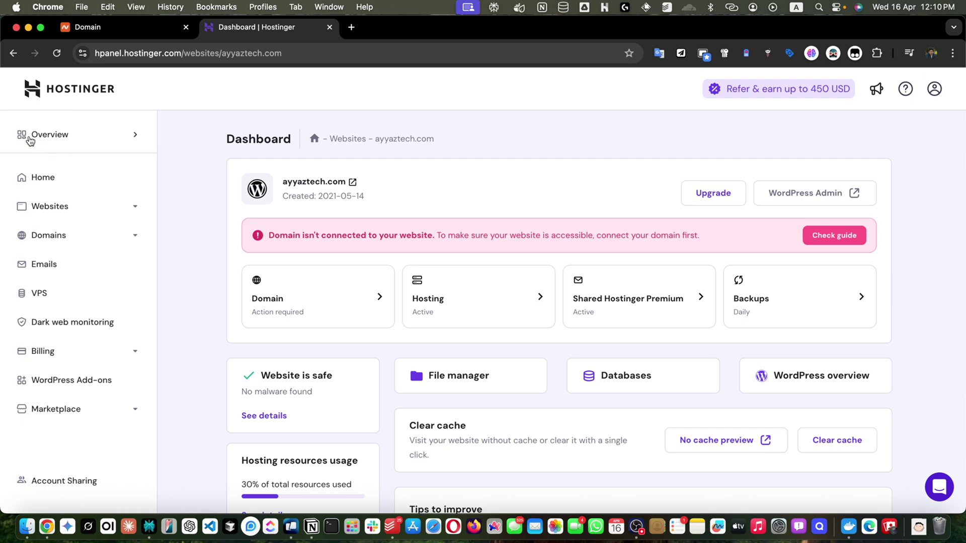
# - From the websites list, start adding an Empty PHP/HTML website to the Business WordPress plan
pyautogui.click(40, 177)
pyautogui.click(128, 170)
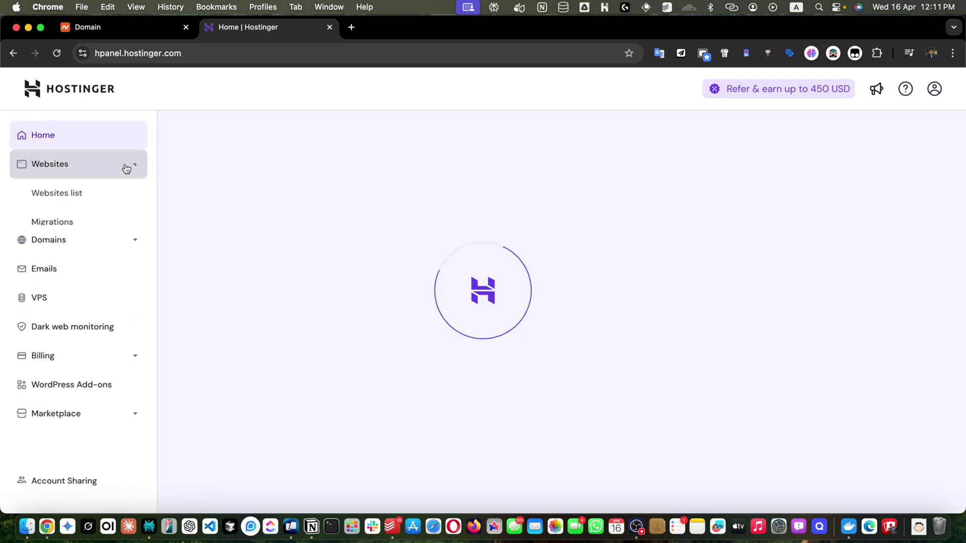
pyautogui.click(79, 195)
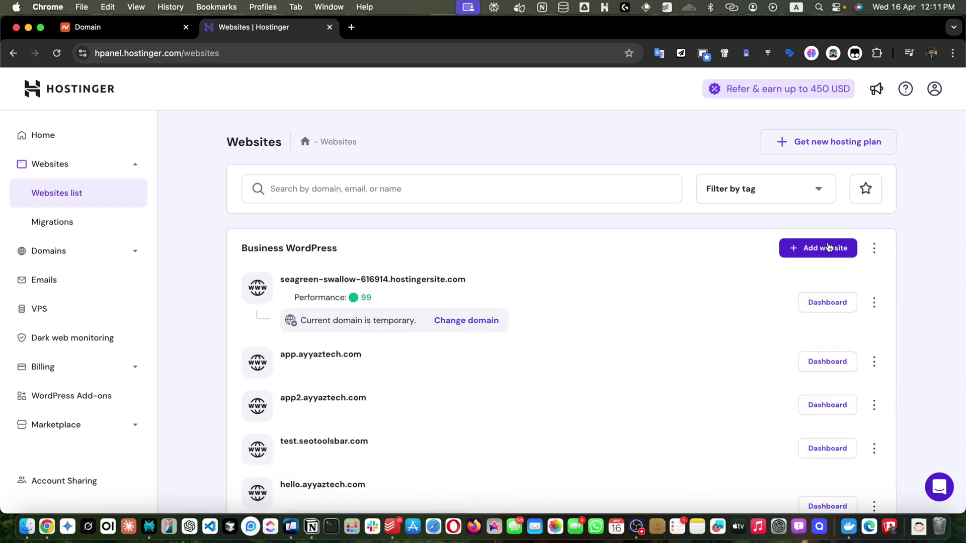
pyautogui.click(823, 249)
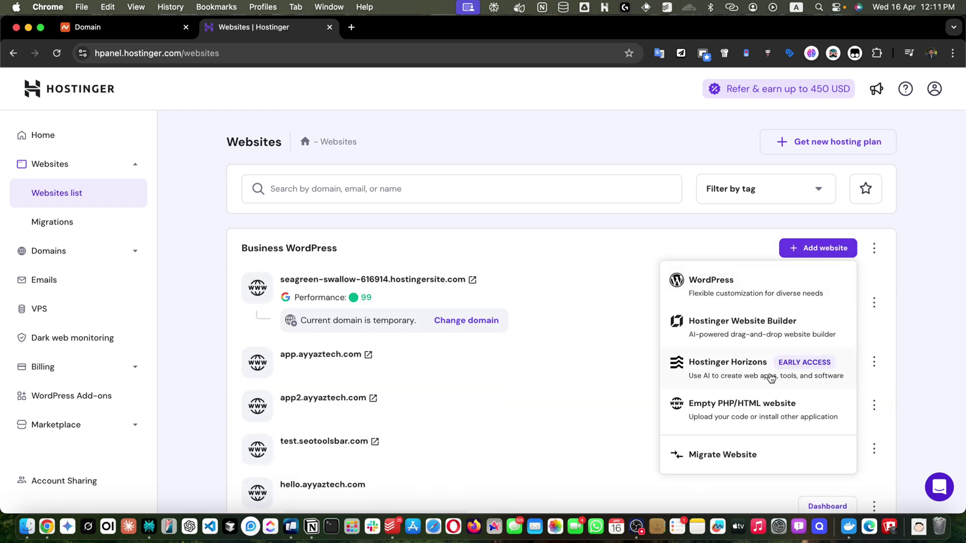
pyautogui.scroll(-2, 770, 378)
pyautogui.scroll(2, 769, 381)
pyautogui.click(750, 417)
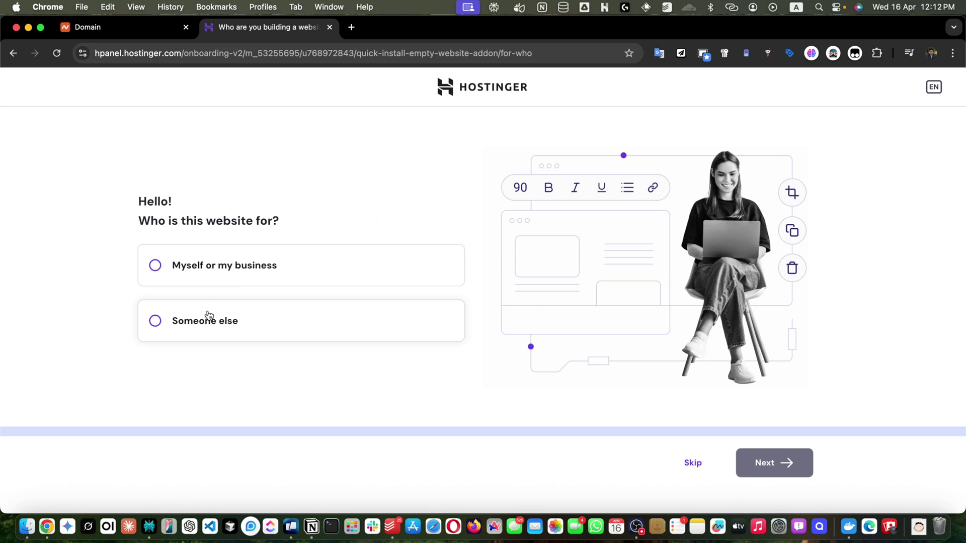
# - Choose "Myself or my business" as the website's audience and continue to the domain question
pyautogui.tripleClick(164, 275)
pyautogui.click(222, 268)
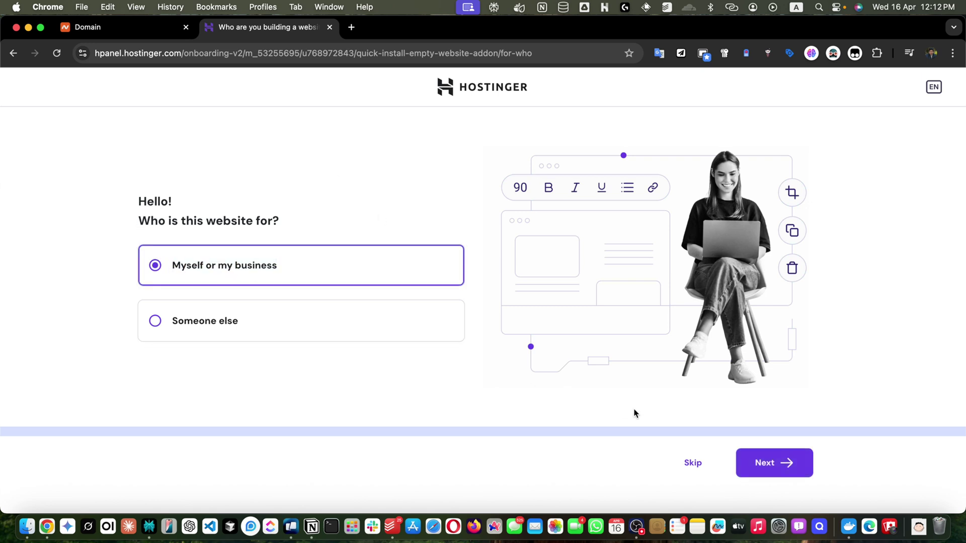
pyautogui.click(781, 461)
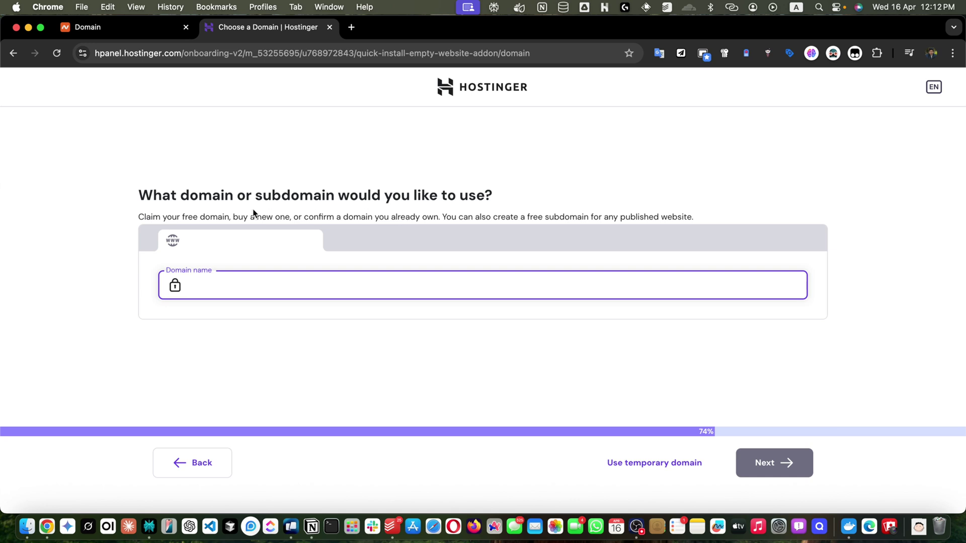
# - Read the domain instructions, check the ayyaz.xyz domain details on Namecheap and return to the Hostinger setup
pyautogui.click(176, 216)
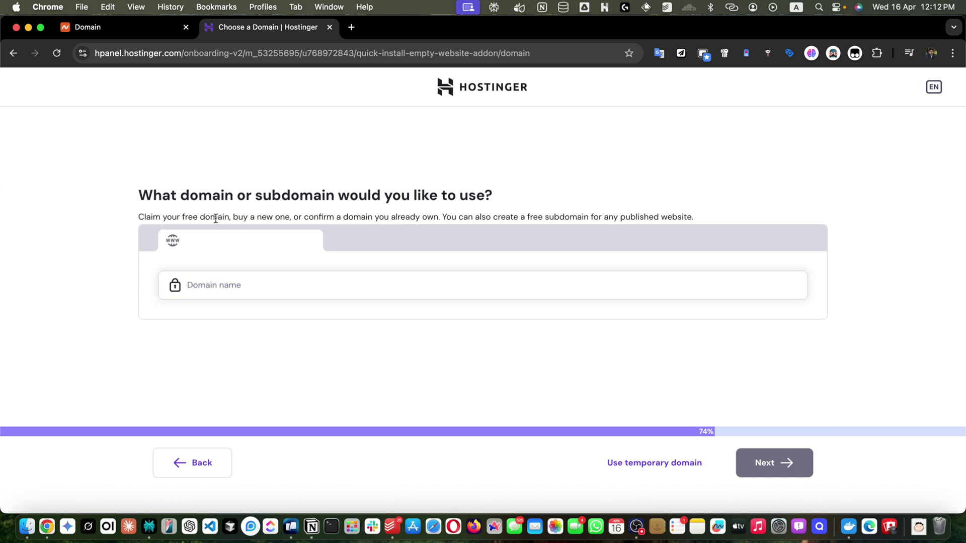
pyautogui.doubleClick(242, 217)
pyautogui.click(280, 217)
pyautogui.click(121, 27)
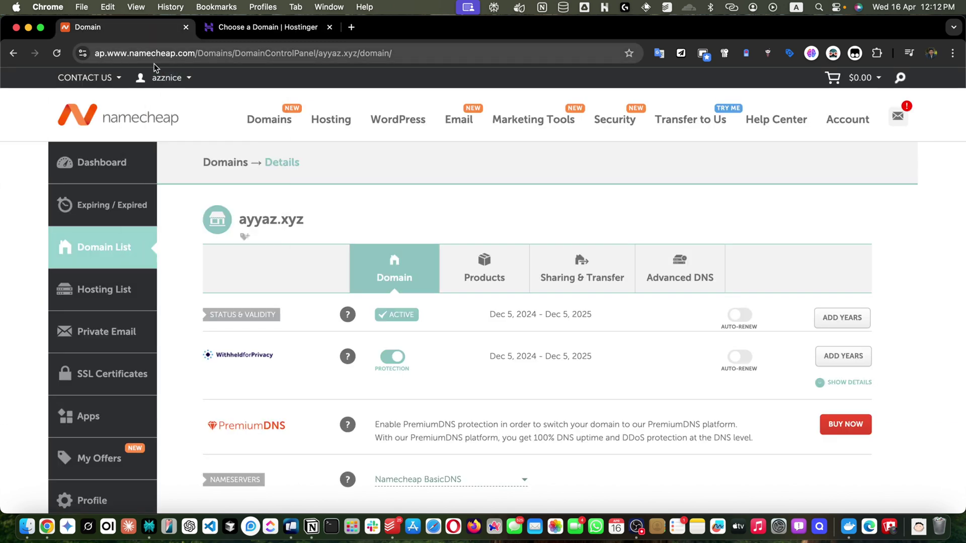
pyautogui.click(244, 29)
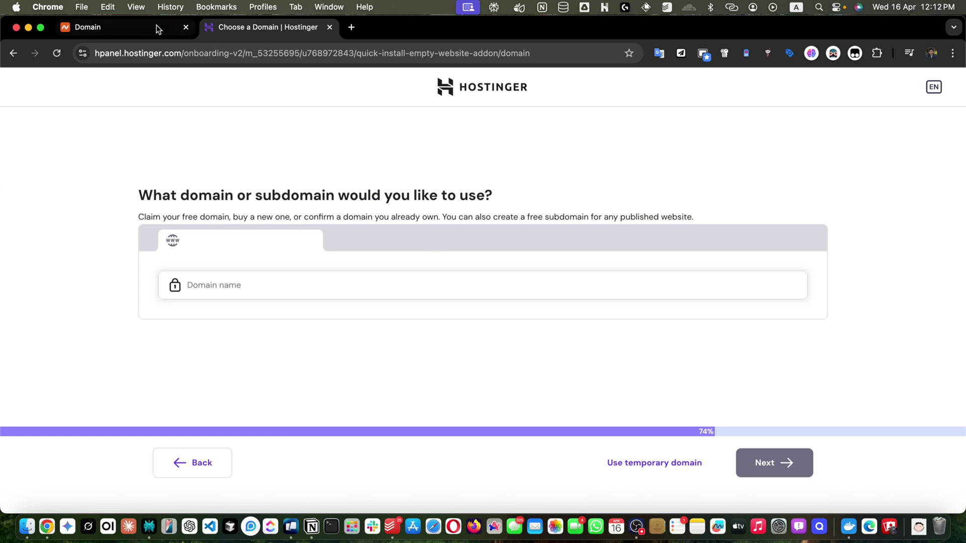
# - Copy the domain ayyaz.xyz from its Namecheap details page and paste it as the new website's domain name
pyautogui.click(140, 26)
pyautogui.moveTo(307, 221); pyautogui.dragTo(237, 222)
pyautogui.press('super+c')
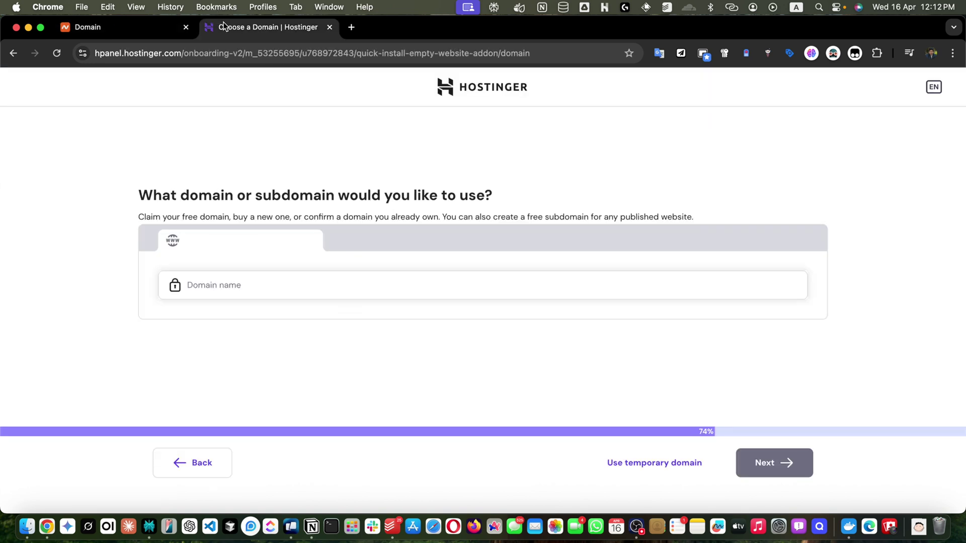
pyautogui.click(225, 27)
pyautogui.click(261, 287)
pyautogui.press('super+v')
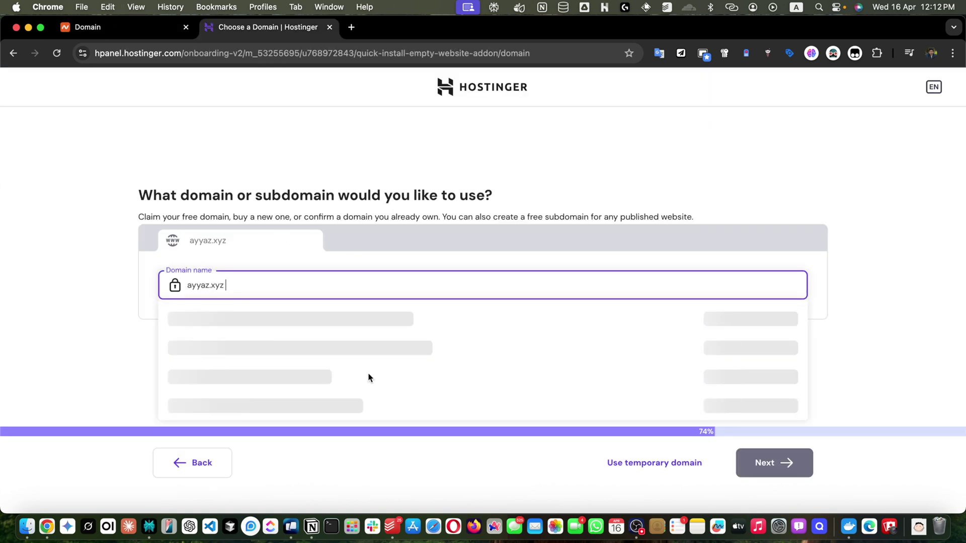
pyautogui.click(925, 294)
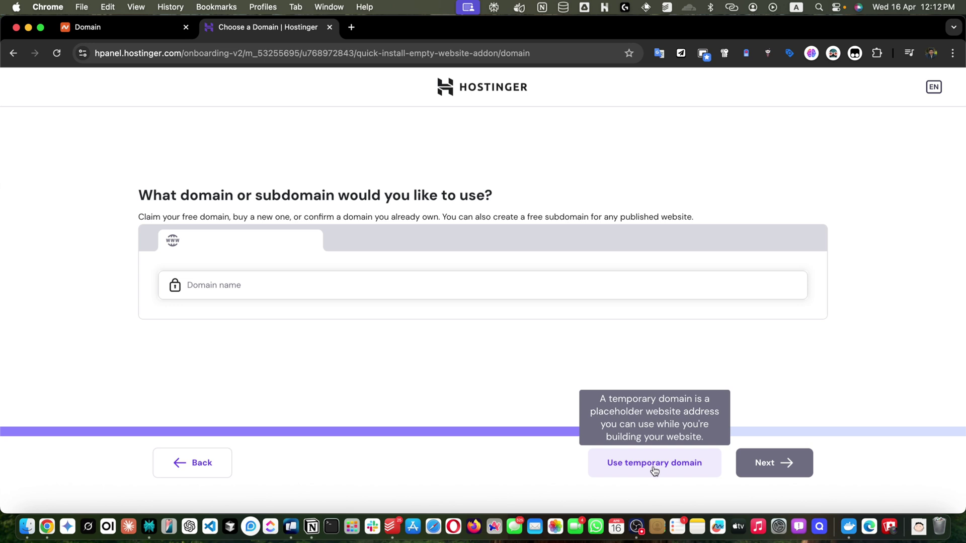
# - Enter ayyaz.xyz as the domain name again, choose it as an already owned domain and start the website setup
pyautogui.click(314, 297)
pyautogui.press('super+v')
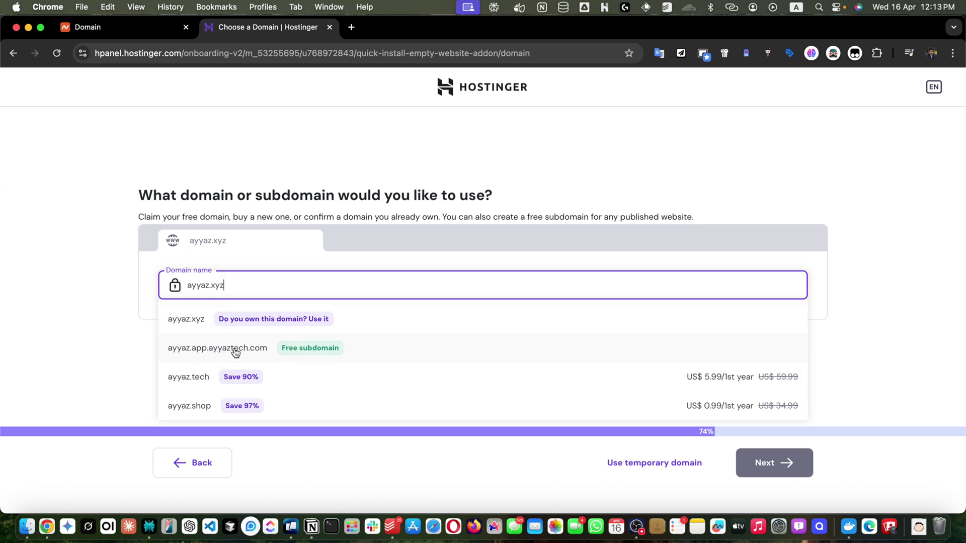
pyautogui.click(187, 323)
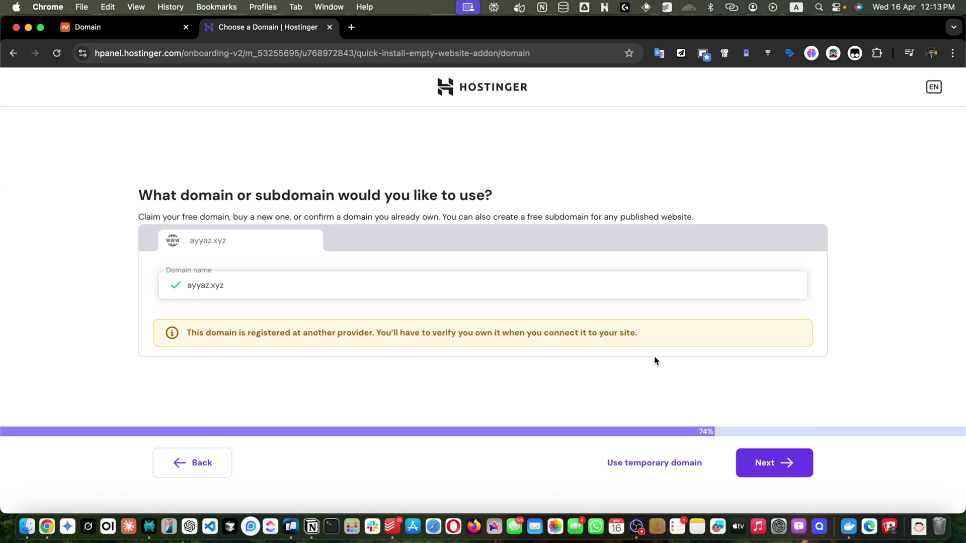
pyautogui.click(774, 464)
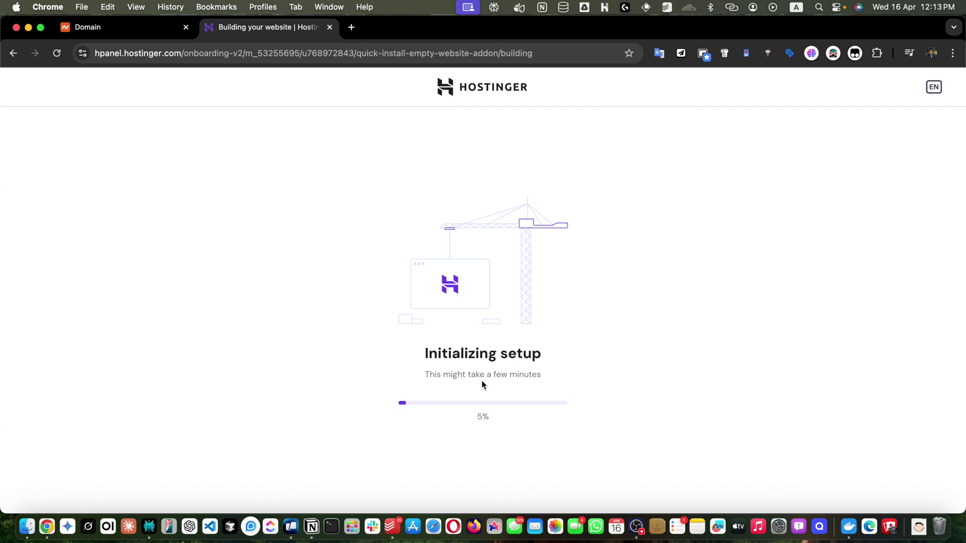
pyautogui.moveTo(436, 377); pyautogui.dragTo(546, 377)
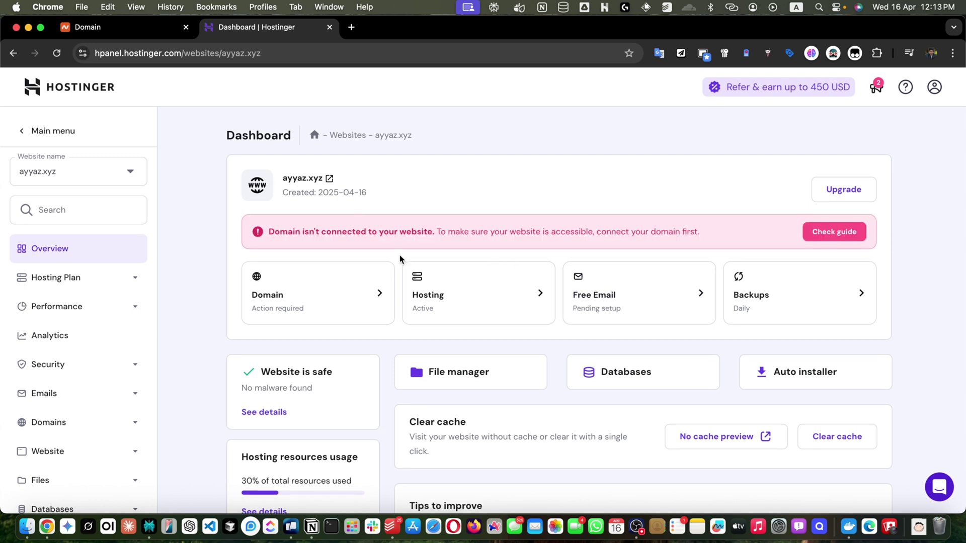
# - Open the connection guide for ayyaz.xyz from the dashboard's domain warning and read its name server instructions
pyautogui.moveTo(262, 232); pyautogui.dragTo(363, 234)
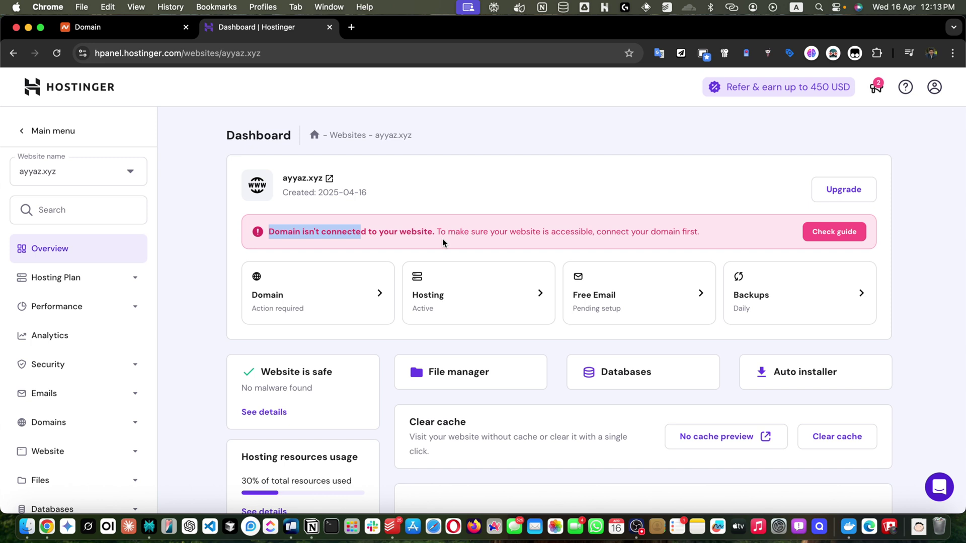
pyautogui.moveTo(432, 232); pyautogui.dragTo(715, 229)
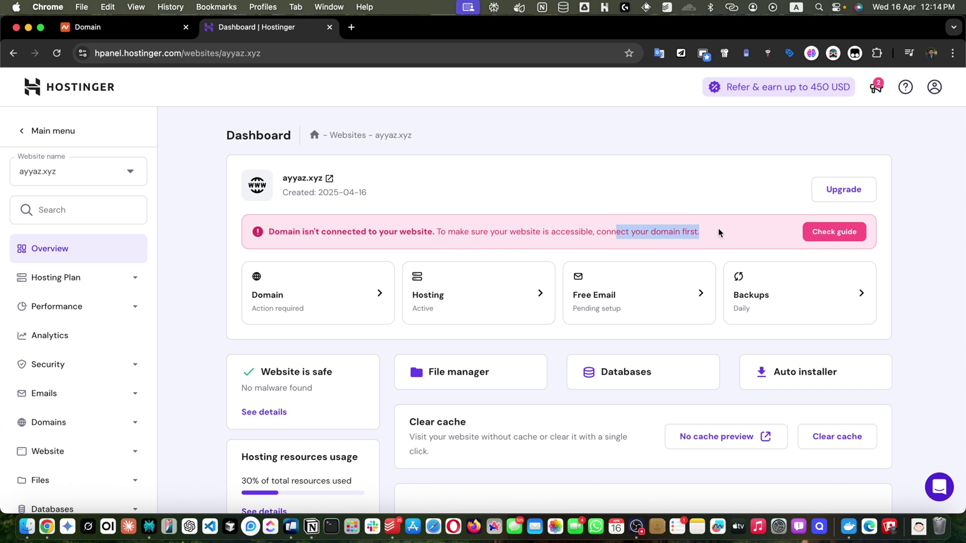
pyautogui.click(718, 233)
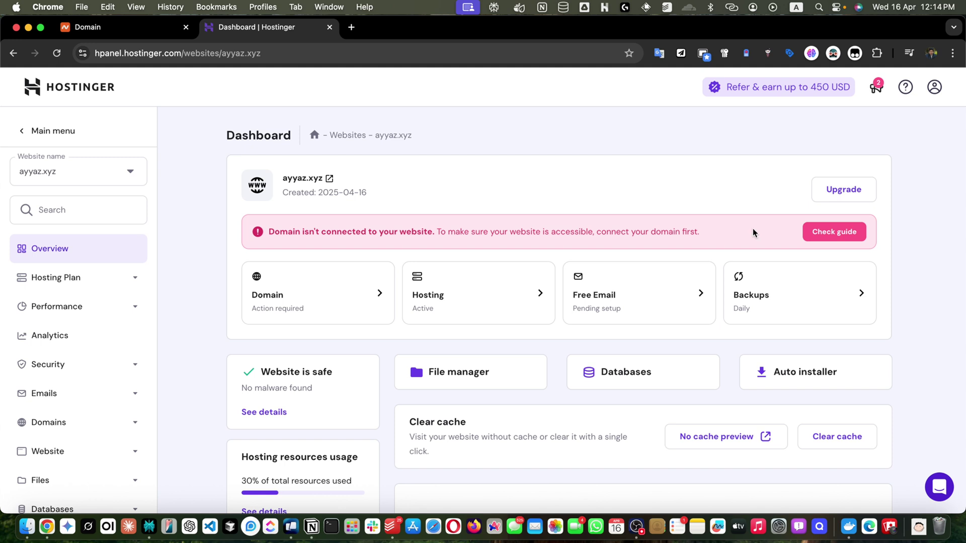
pyautogui.click(834, 237)
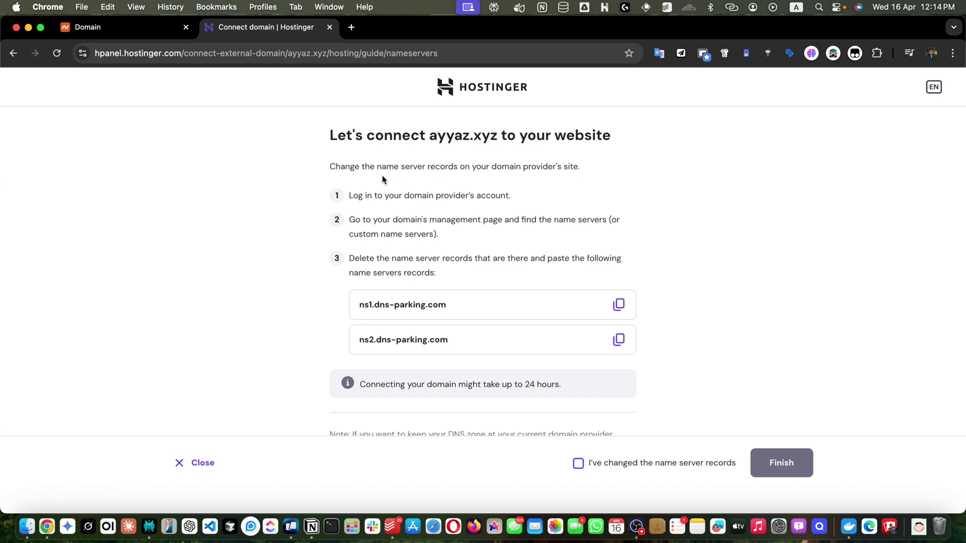
pyautogui.moveTo(355, 166); pyautogui.dragTo(623, 168)
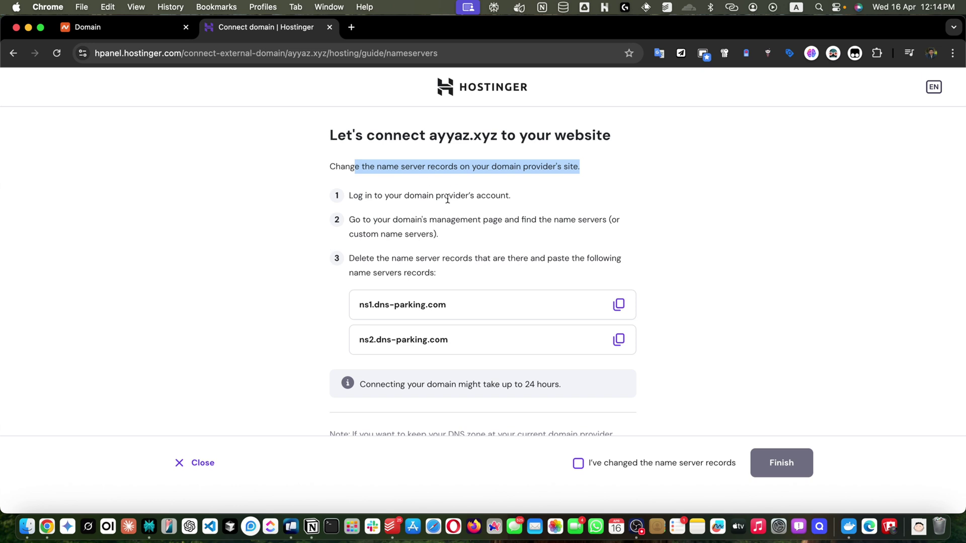
# - Read the guide's instruction about finding the name servers and examine the nameserver options on Namecheap's ayyaz.xyz details page
pyautogui.click(123, 30)
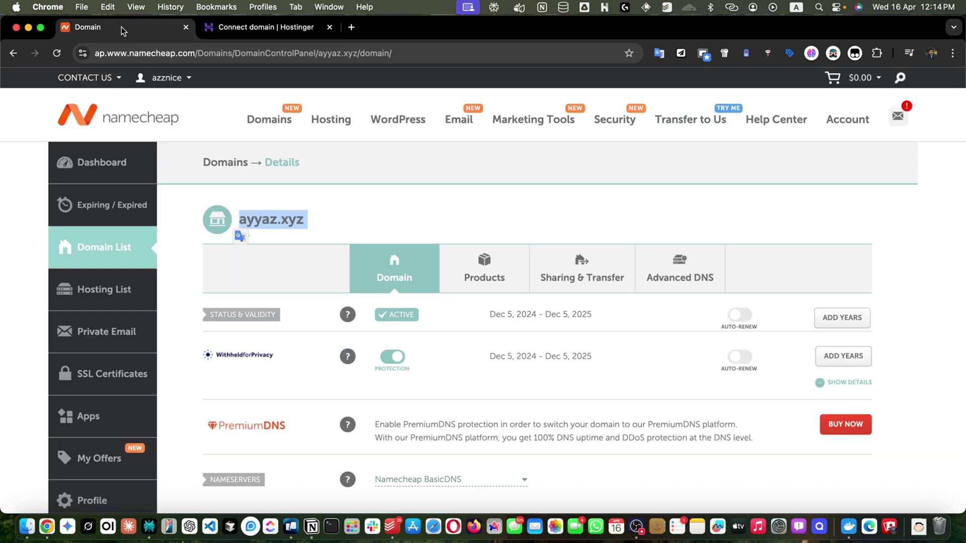
pyautogui.click(275, 27)
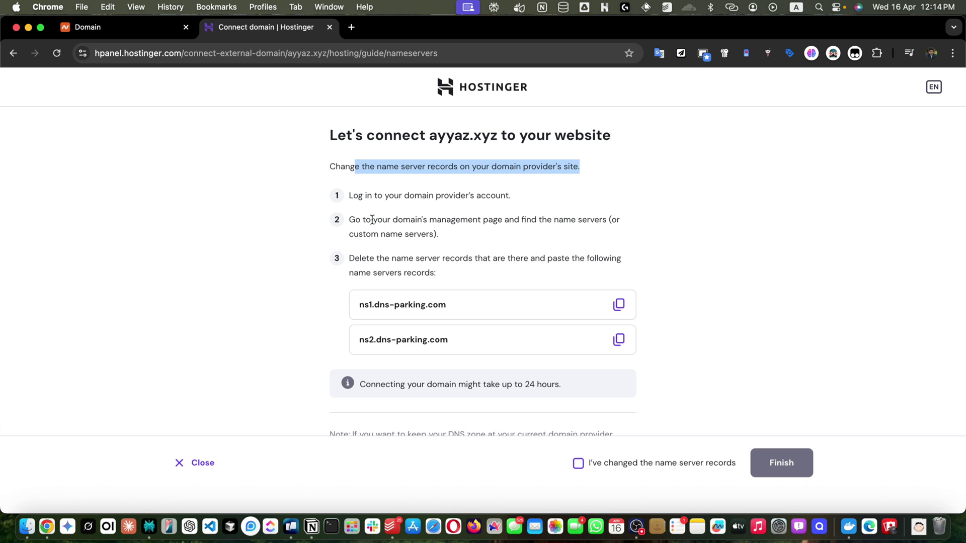
pyautogui.click(505, 220)
pyautogui.doubleClick(491, 218)
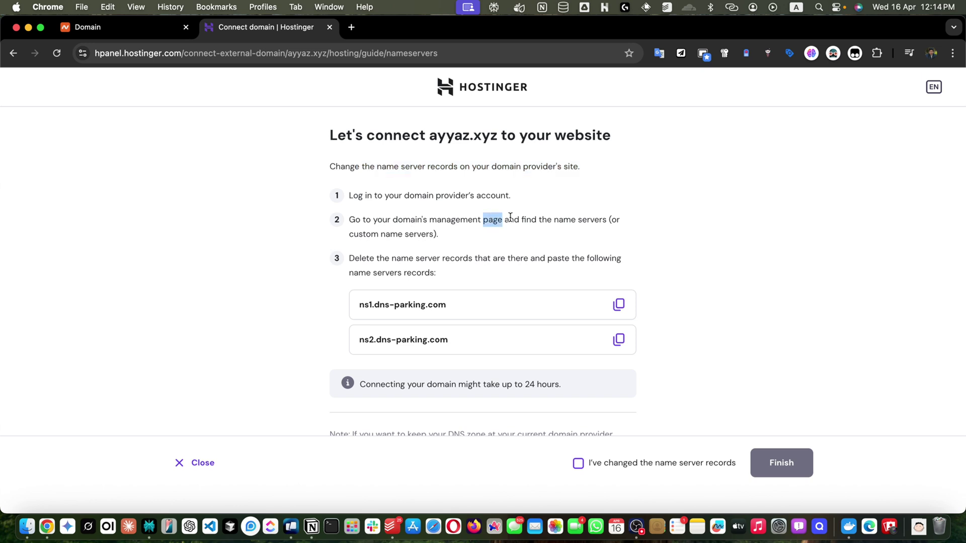
pyautogui.click(599, 224)
pyautogui.hotkey('ctrl', 'shift', 'Tab')
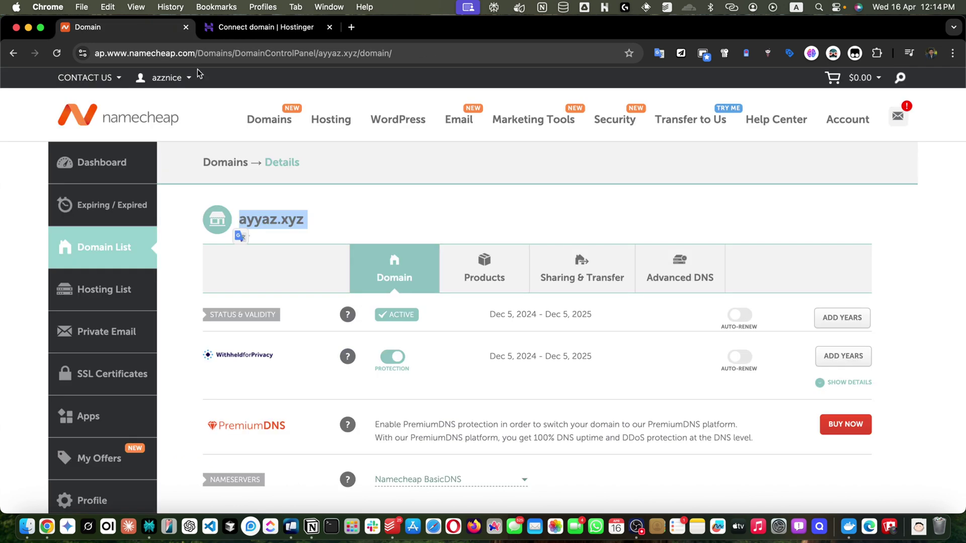
pyautogui.scroll(-5, 484, 287)
pyautogui.scroll(-3, 484, 288)
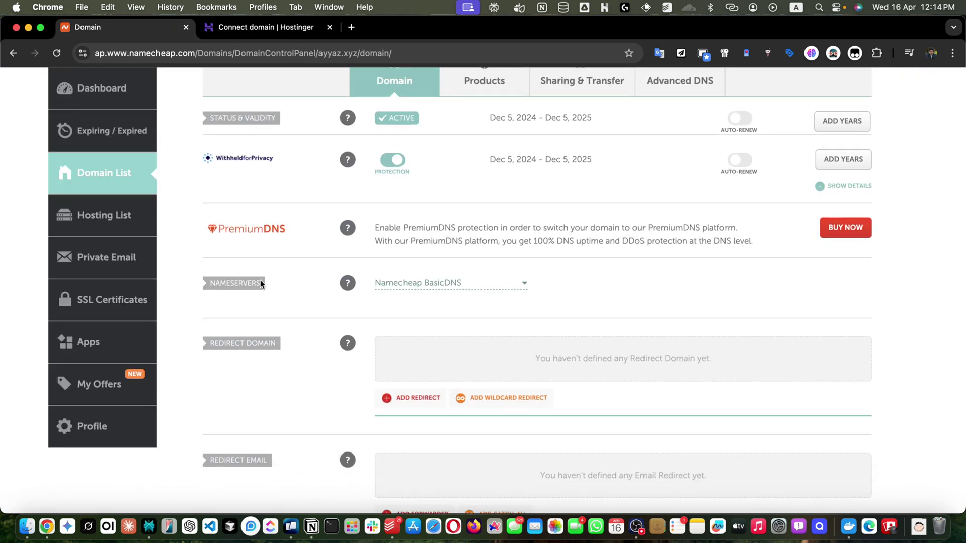
pyautogui.doubleClick(230, 280)
pyautogui.click(501, 284)
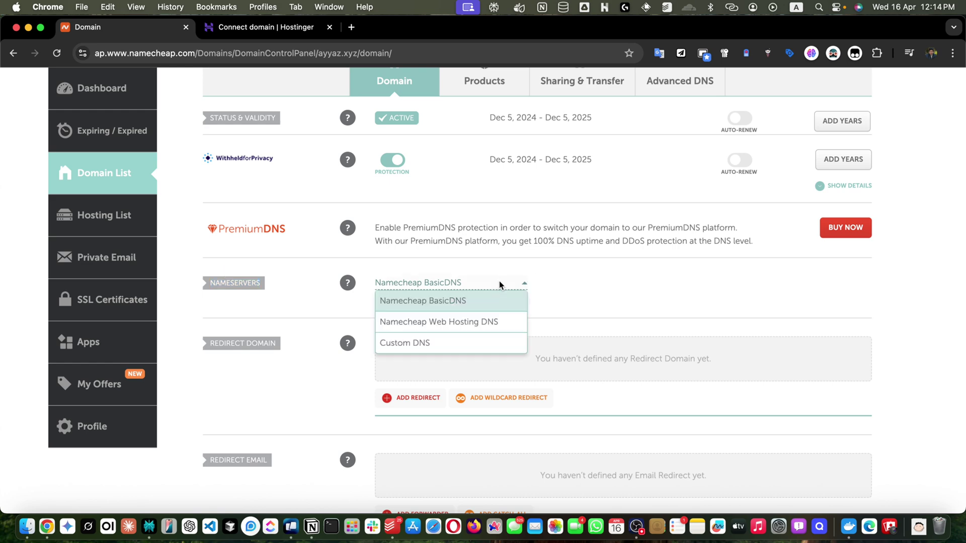
pyautogui.click(591, 284)
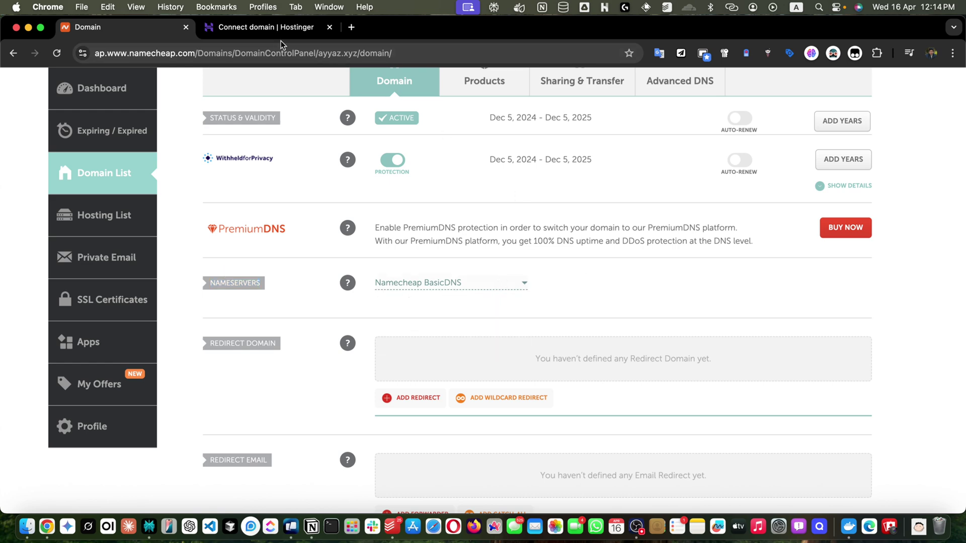
# - Read the guide's instruction on replacing the name server records and set ayyaz.xyz's nameservers on Namecheap to Custom DNS
pyautogui.scroll(5, 417, 241)
pyautogui.click(259, 28)
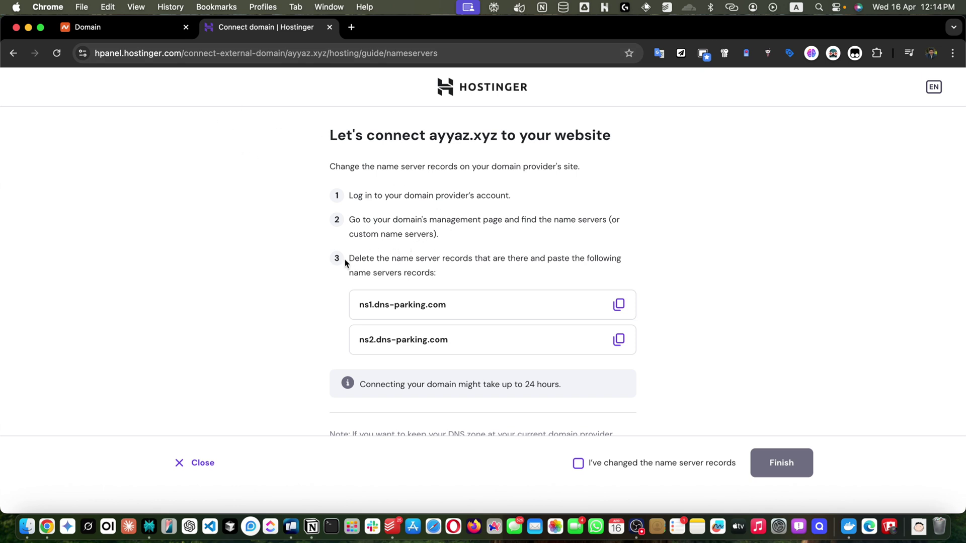
pyautogui.moveTo(346, 262); pyautogui.dragTo(530, 261)
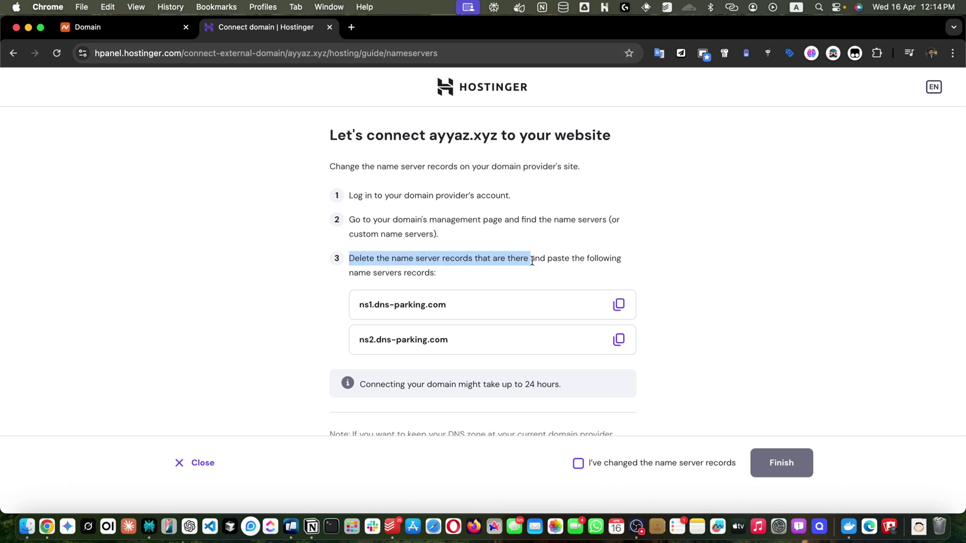
pyautogui.click(587, 257)
pyautogui.doubleClick(426, 273)
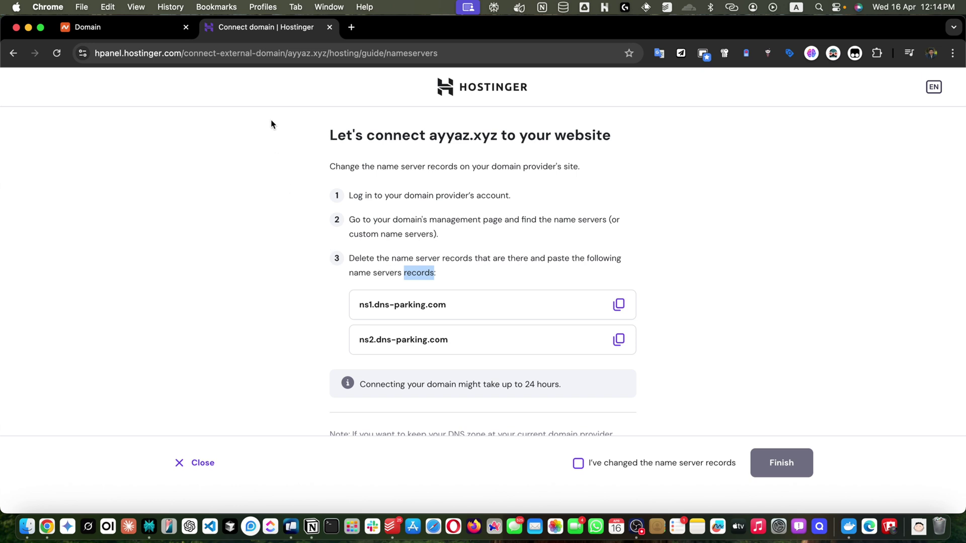
pyautogui.click(101, 27)
pyautogui.scroll(-3, 471, 400)
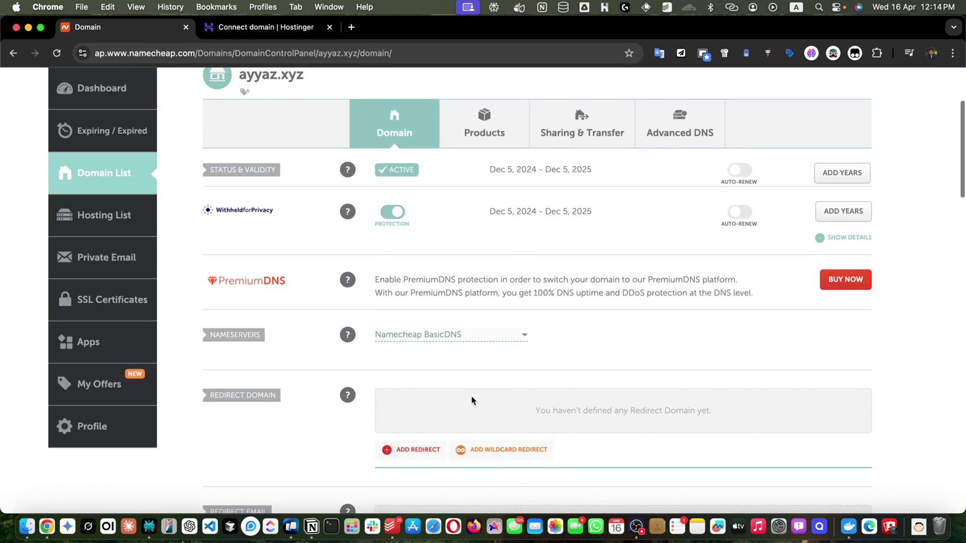
pyautogui.click(492, 338)
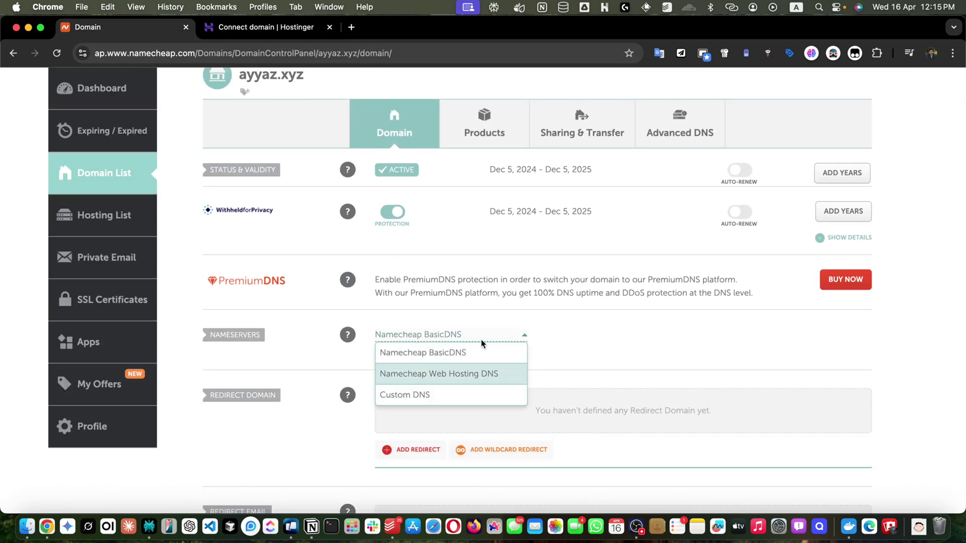
pyautogui.click(409, 398)
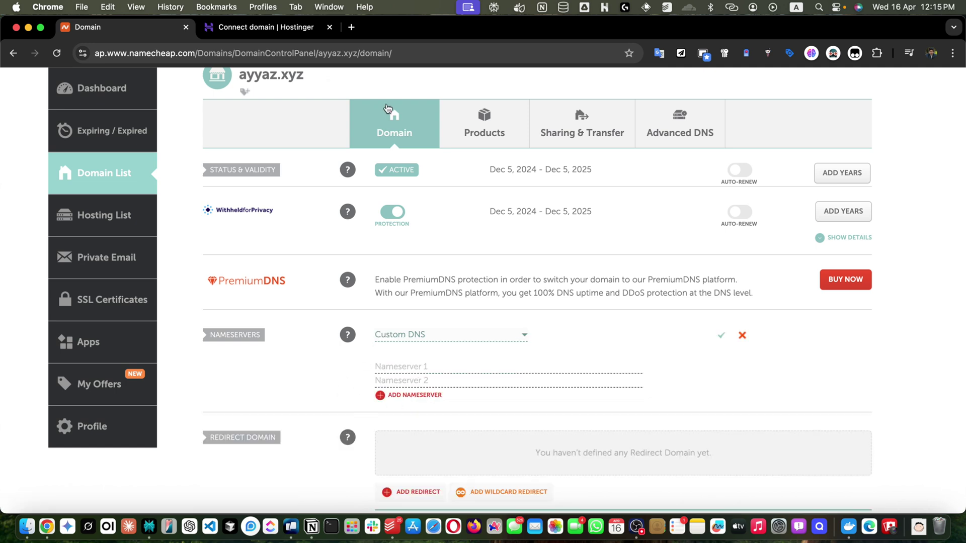
# - Copy ns1.dns-parking.com from the Hostinger guide and paste it as the first nameserver of ayyaz.xyz on Namecheap
pyautogui.click(279, 29)
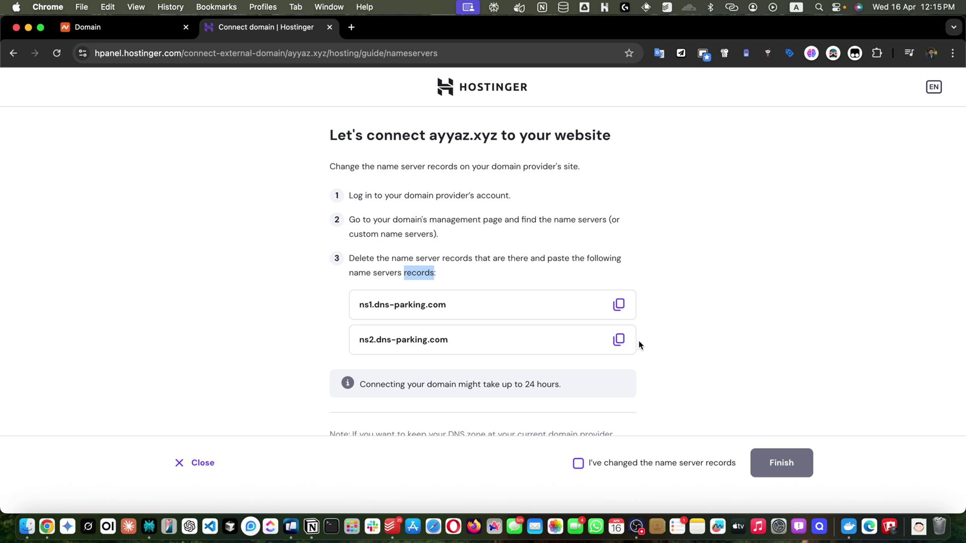
pyautogui.click(619, 305)
pyautogui.click(122, 31)
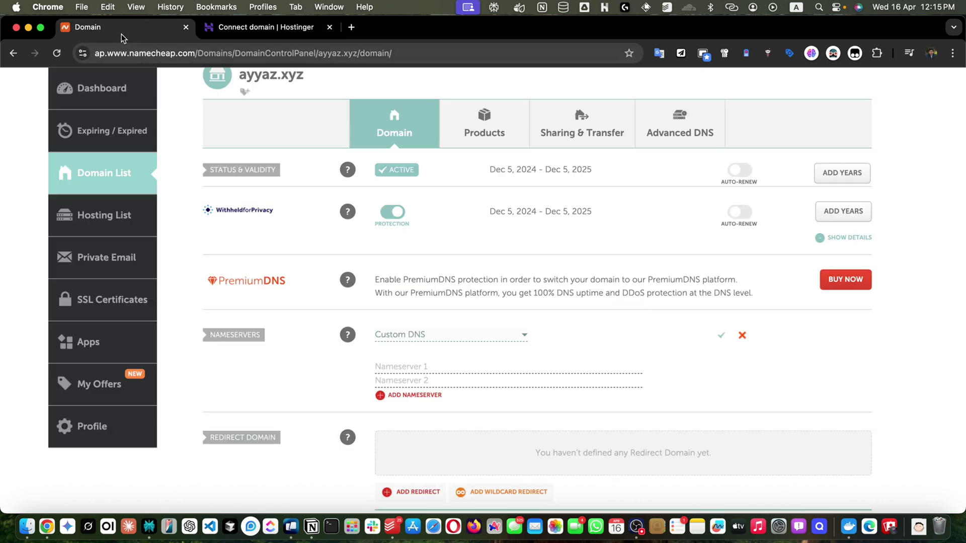
pyautogui.click(404, 366)
pyautogui.press('super+v')
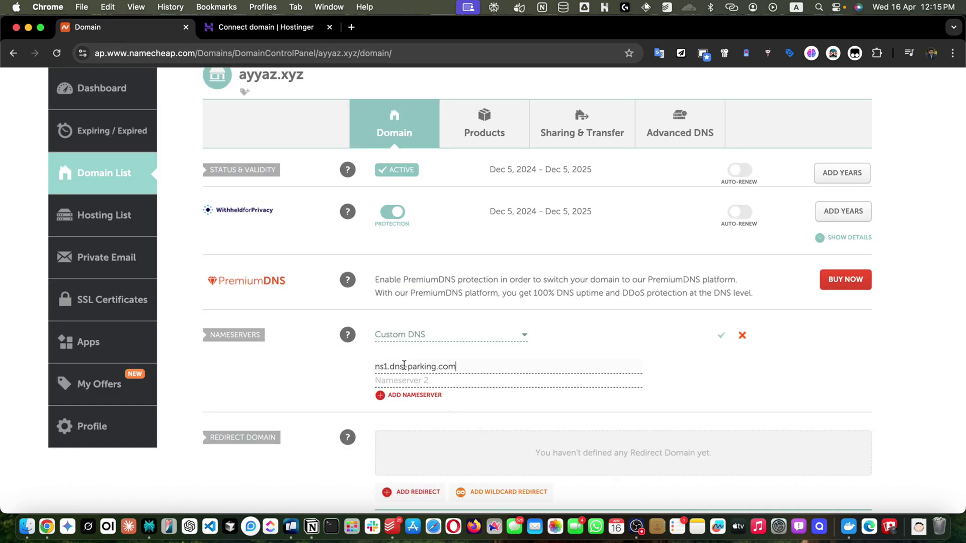
# - Copy ns2.dns-parking.com from Hostinger into Namecheap as the second nameserver and save the custom nameservers
pyautogui.click(271, 28)
pyautogui.click(618, 340)
pyautogui.click(123, 28)
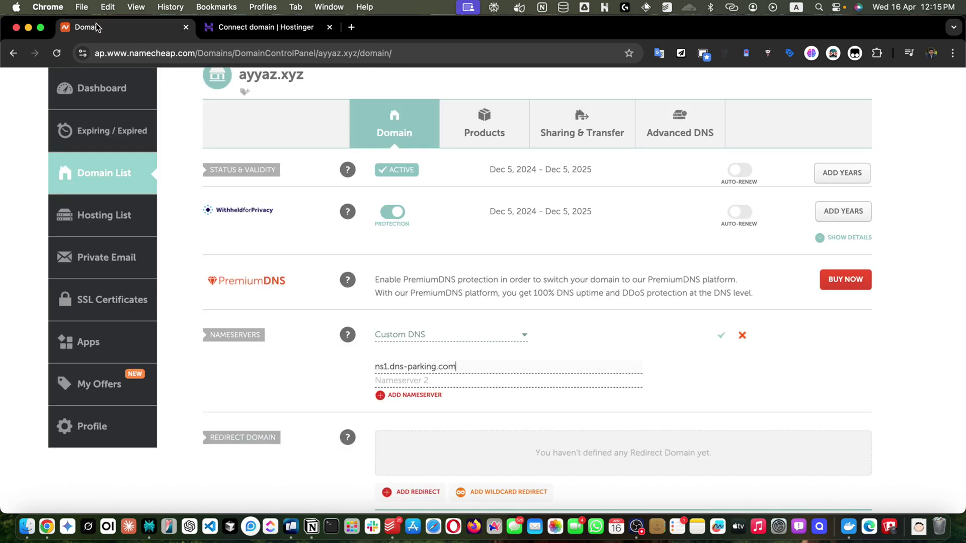
pyautogui.click(407, 381)
pyautogui.press('super+v')
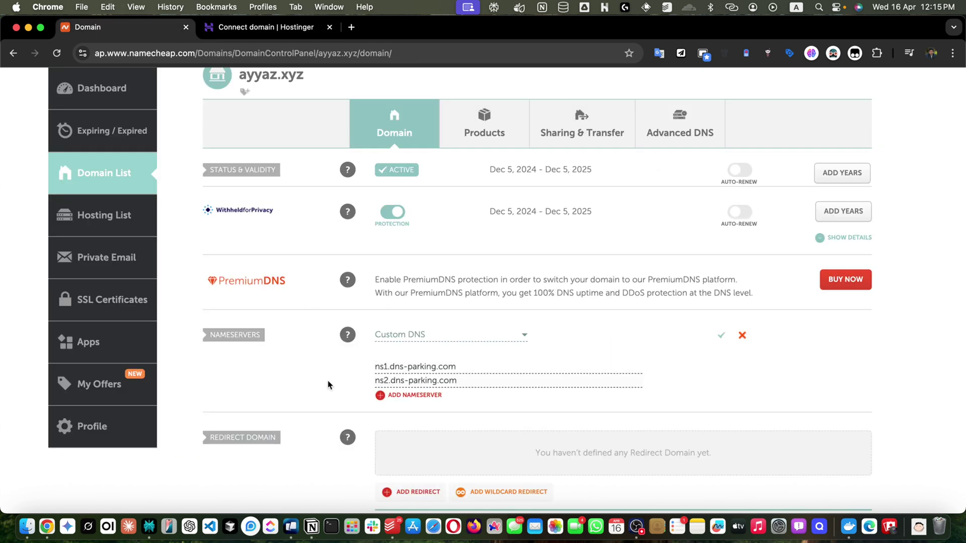
pyautogui.scroll(-2, 377, 282)
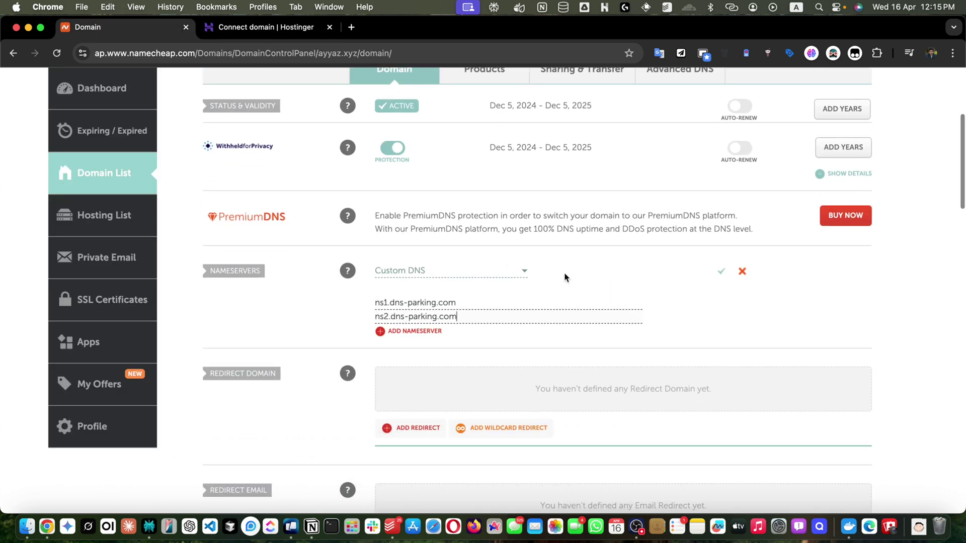
pyautogui.click(722, 272)
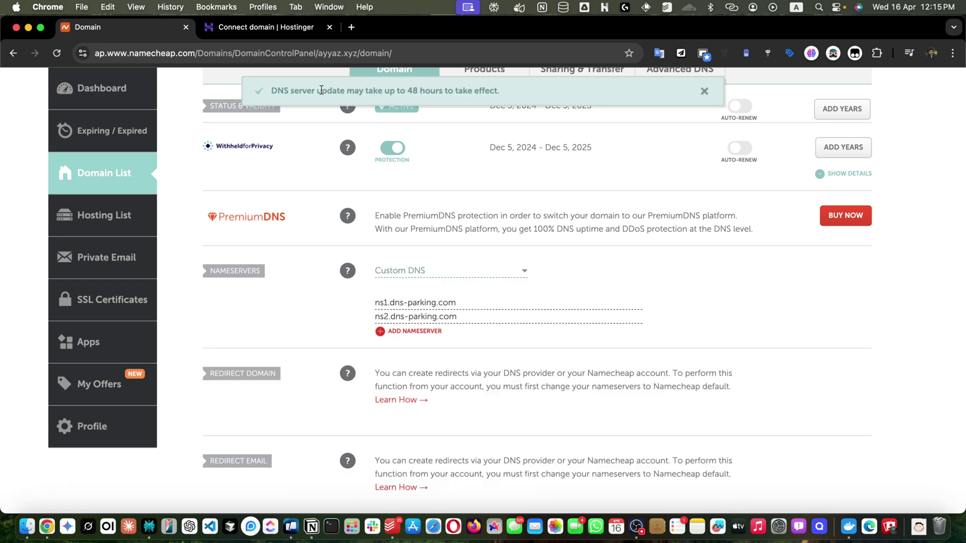
# - Read the Hostinger guide's notes on domain connection time and on the alternative A record method
pyautogui.click(254, 29)
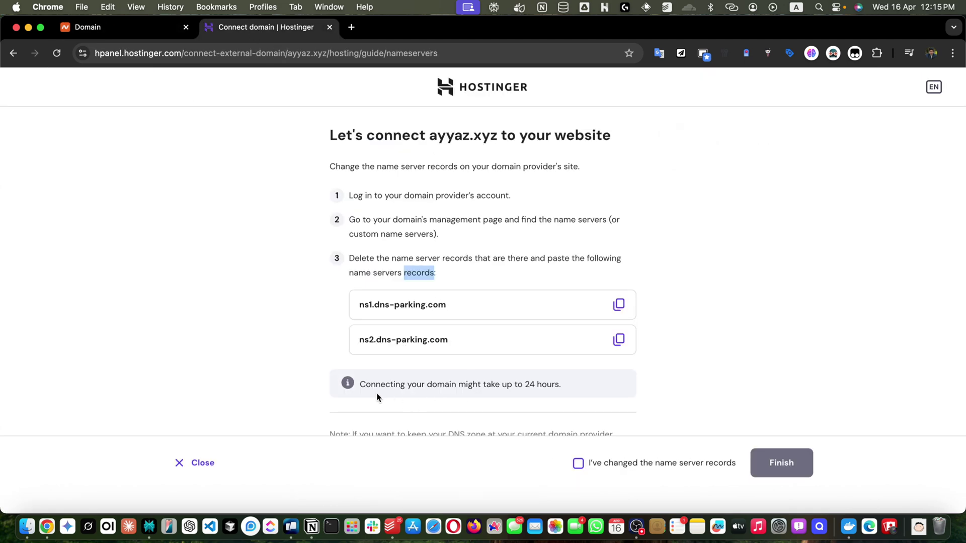
pyautogui.moveTo(366, 384); pyautogui.dragTo(554, 387)
pyautogui.click(570, 386)
pyautogui.scroll(-5, 712, 372)
pyautogui.scroll(3, 702, 352)
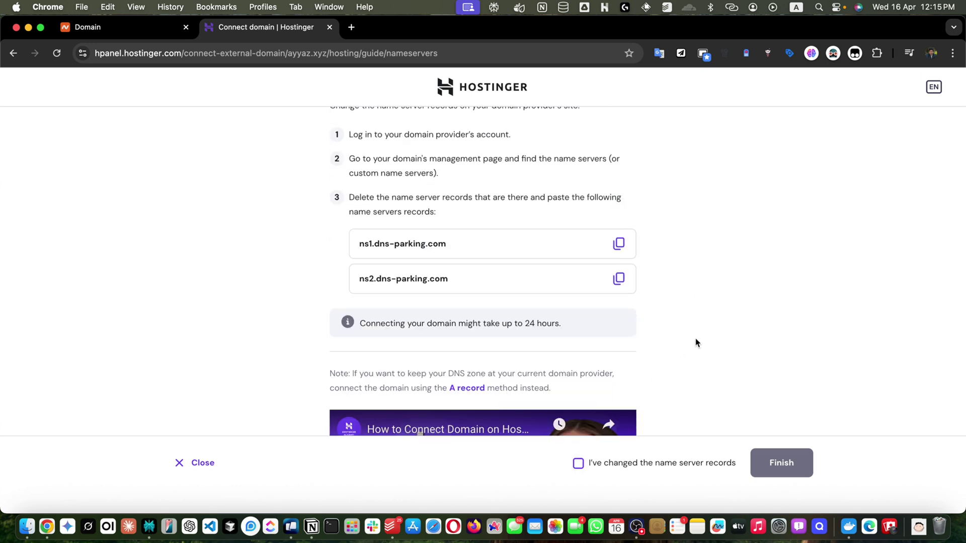
pyautogui.moveTo(368, 374); pyautogui.dragTo(624, 369)
pyautogui.click(328, 392)
pyautogui.doubleClick(543, 384)
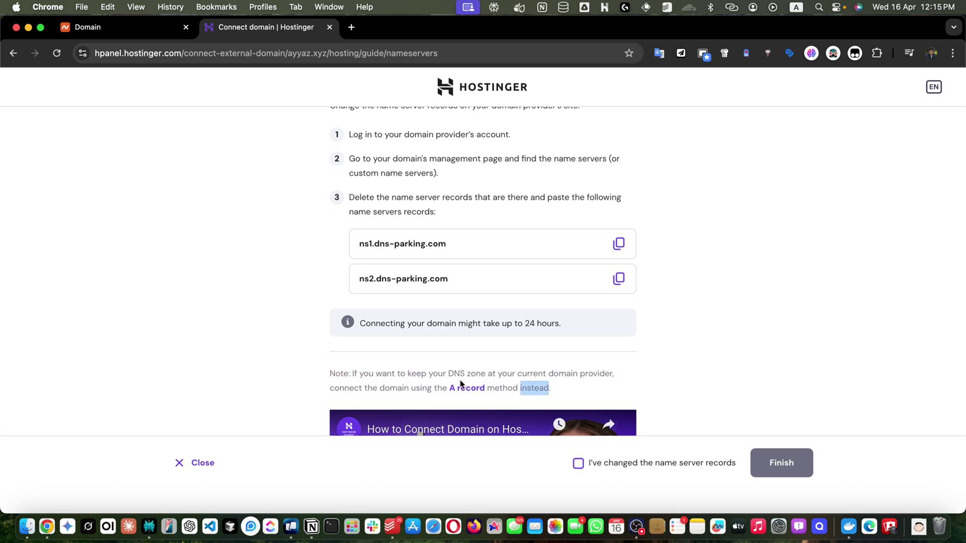
pyautogui.moveTo(329, 378); pyautogui.dragTo(571, 388)
pyautogui.click(569, 388)
# - Check the nameservers on Namecheap, confirm in Hostinger that the name server records were changed and finish the connection guide
pyautogui.click(97, 26)
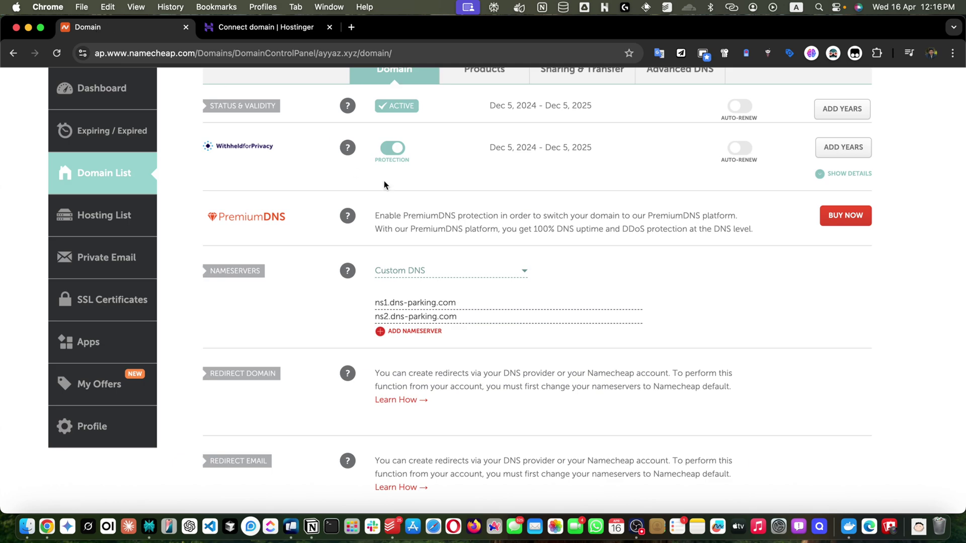
pyautogui.scroll(5, 293, 283)
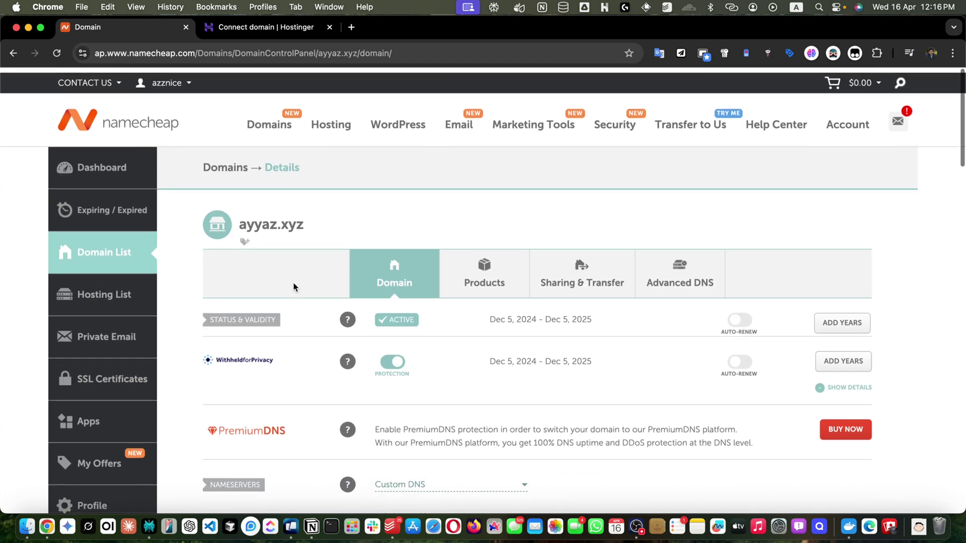
pyautogui.scroll(-3, 360, 215)
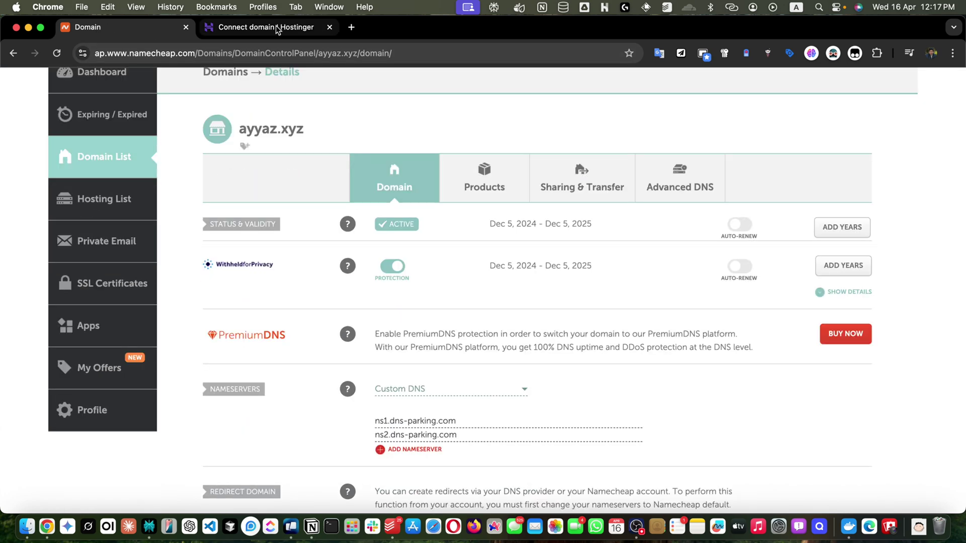
pyautogui.hotkey('ctrl', 'Tab')
pyautogui.scroll(-2, 485, 293)
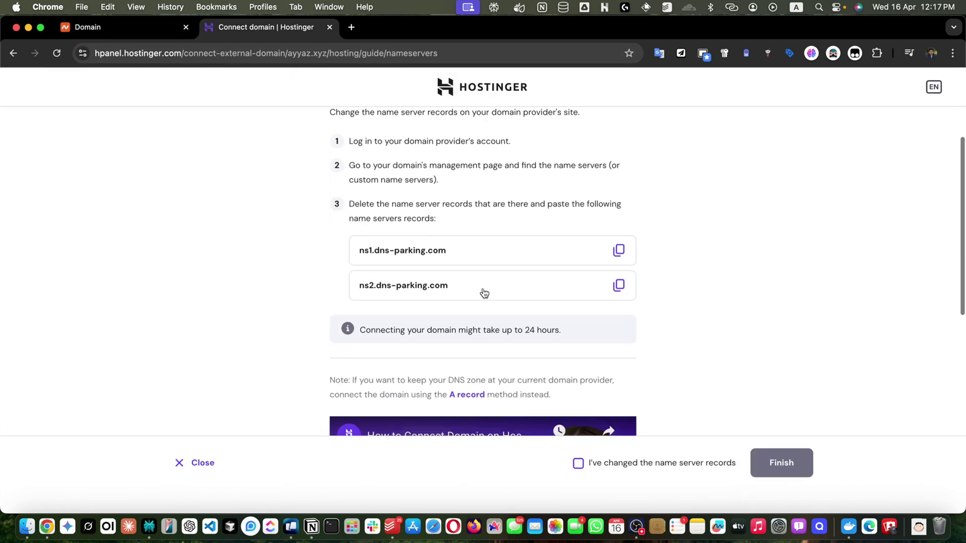
pyautogui.click(579, 464)
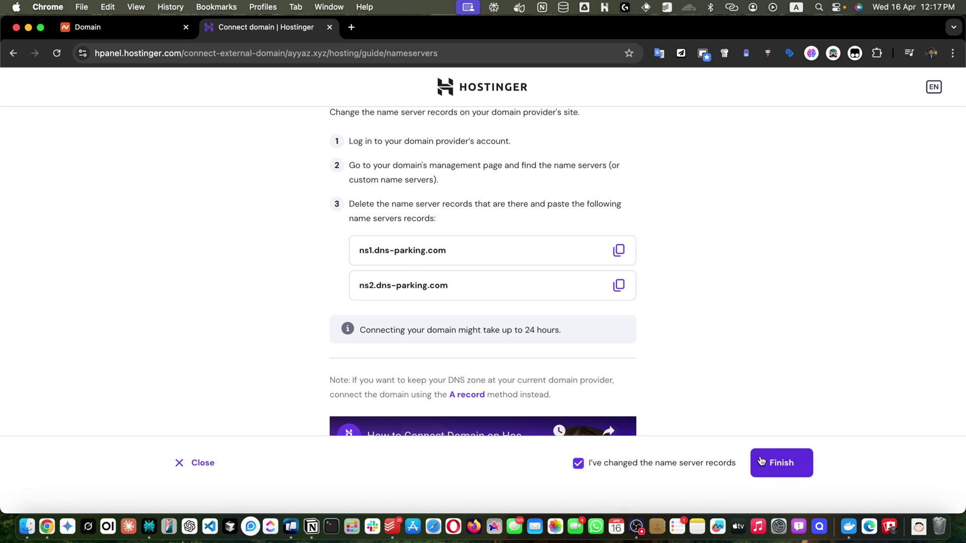
pyautogui.click(780, 463)
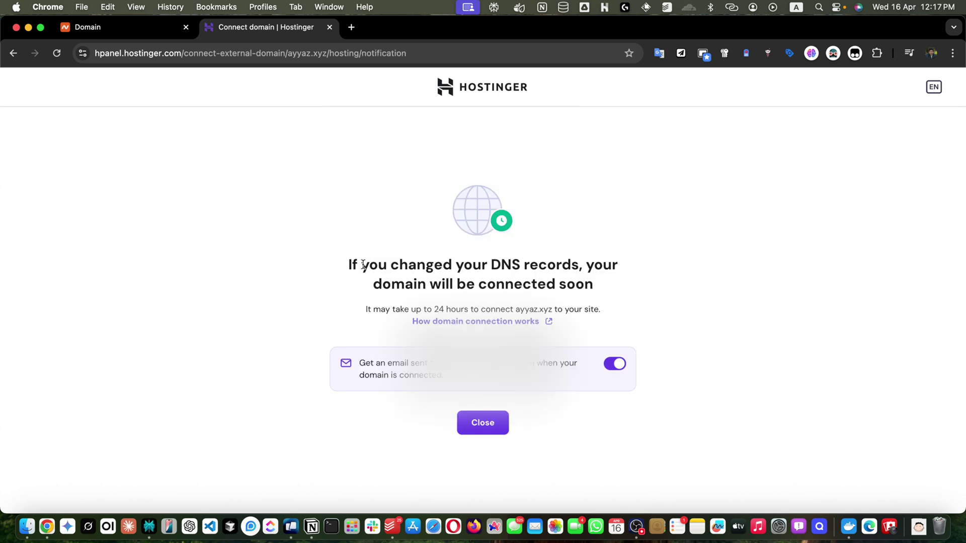
# - Read the notice about the pending domain connection and its email notification, and close it to return to the website dashboard
pyautogui.moveTo(355, 267); pyautogui.dragTo(442, 337)
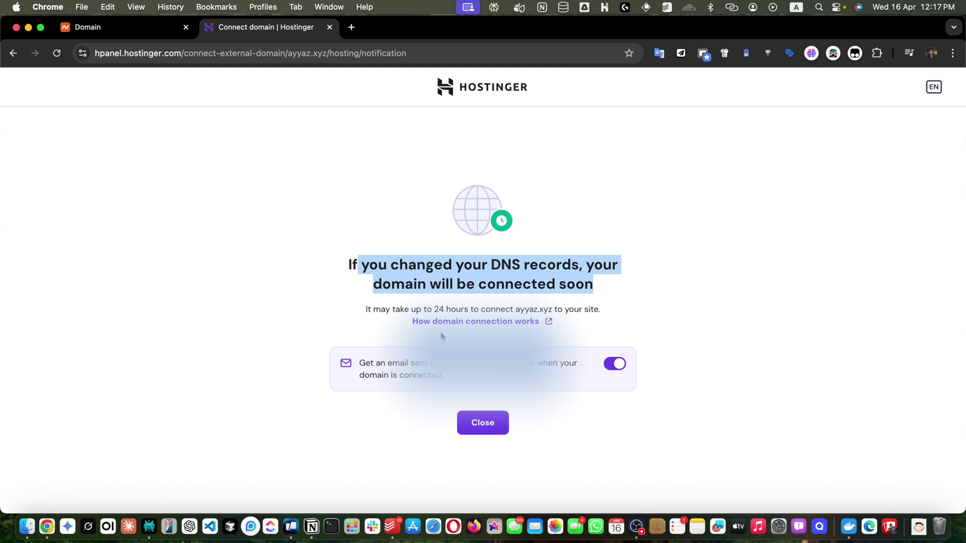
pyautogui.moveTo(361, 367); pyautogui.dragTo(420, 364)
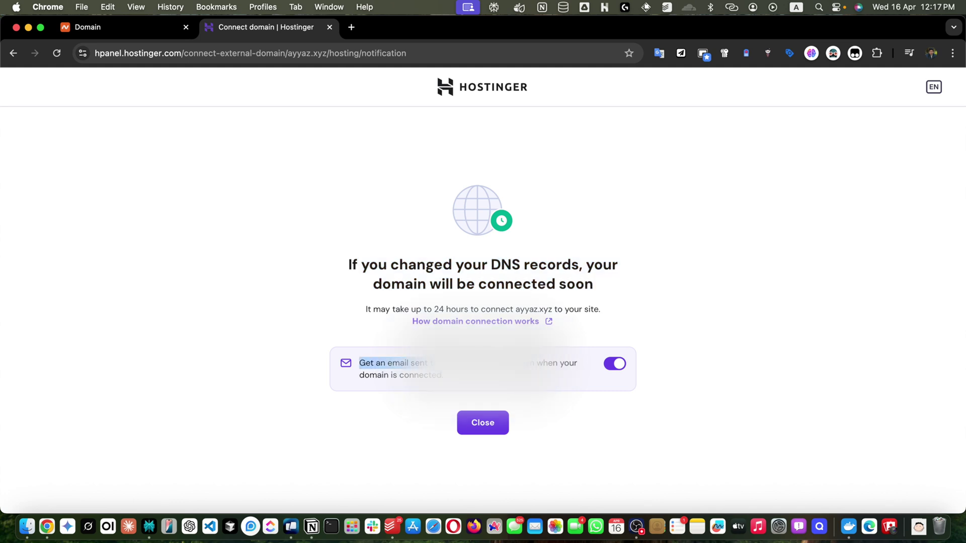
pyautogui.click(420, 364)
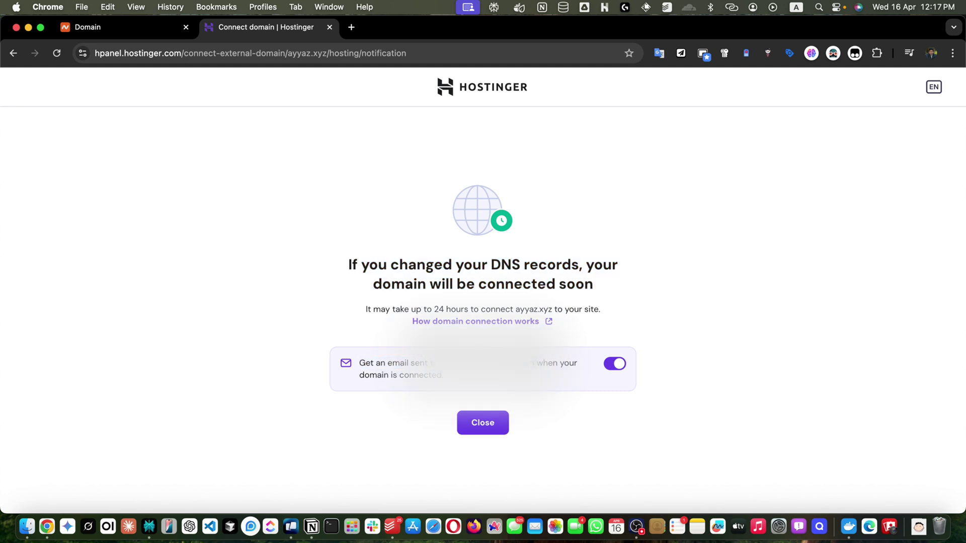
pyautogui.doubleClick(419, 378)
pyautogui.click(495, 424)
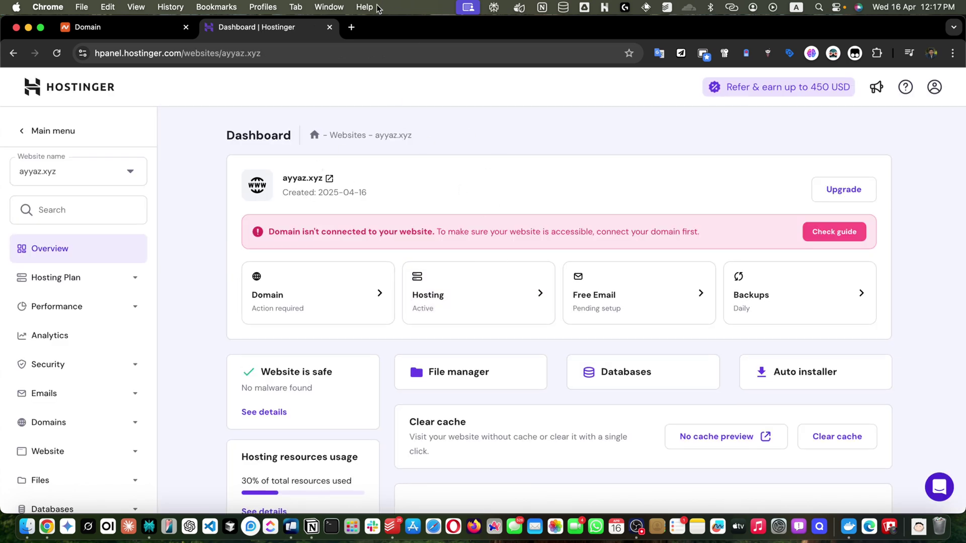
# - Open dnschecker.org and enter the domain ayyaz.xyz, copied from the Hostinger dashboard, as the domain for the DNS check
pyautogui.scroll(-5, 388, 205)
pyautogui.scroll(5, 388, 205)
pyautogui.click(352, 32)
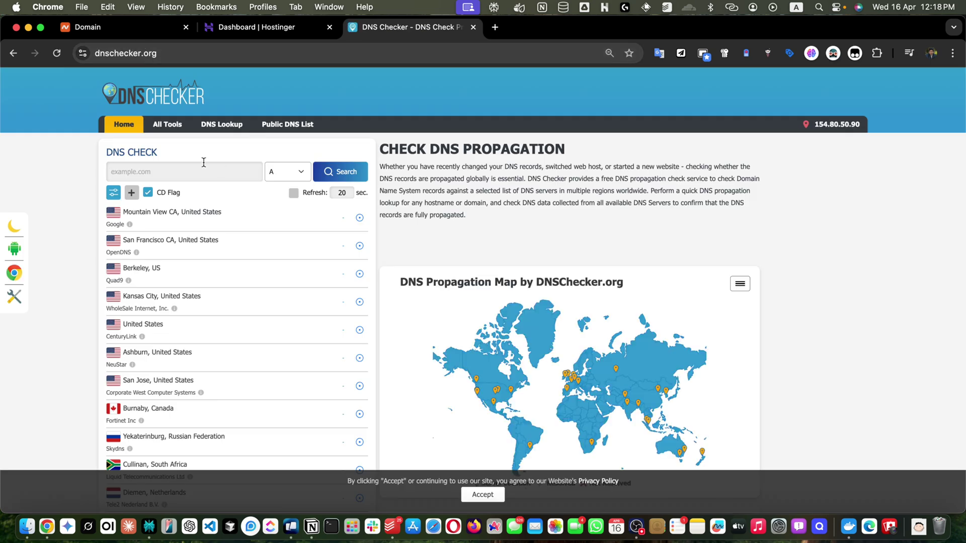
pyautogui.click(272, 28)
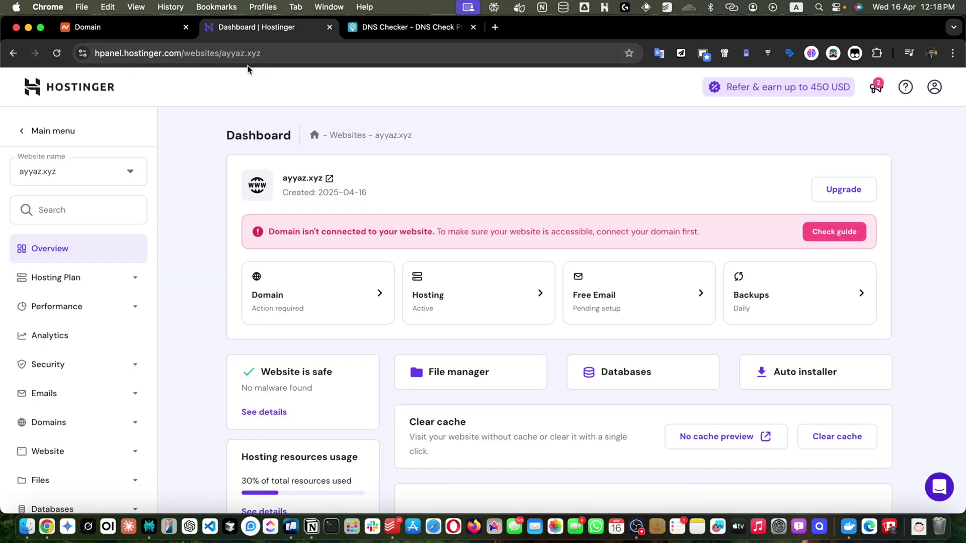
pyautogui.moveTo(280, 179); pyautogui.dragTo(322, 180)
pyautogui.press('super+c')
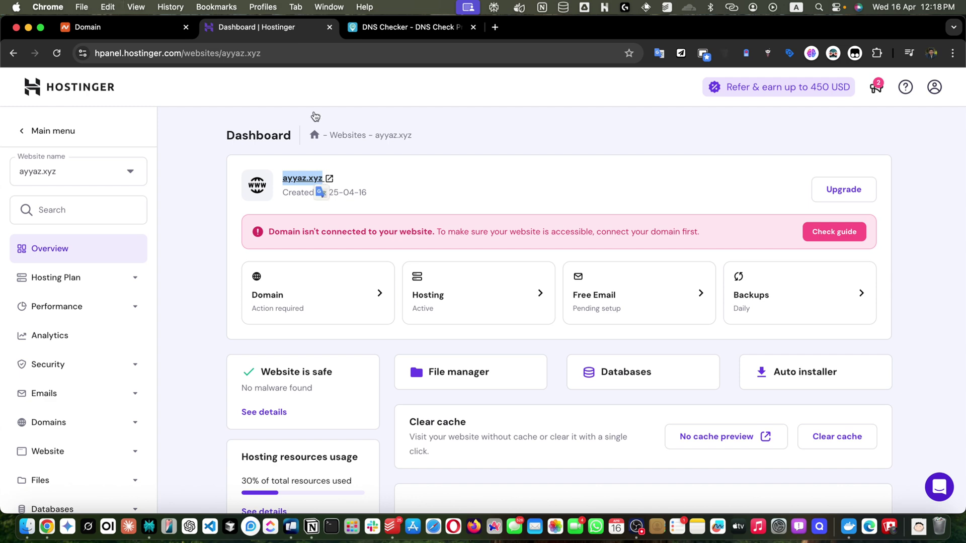
pyautogui.click(402, 27)
pyautogui.press('super+v')
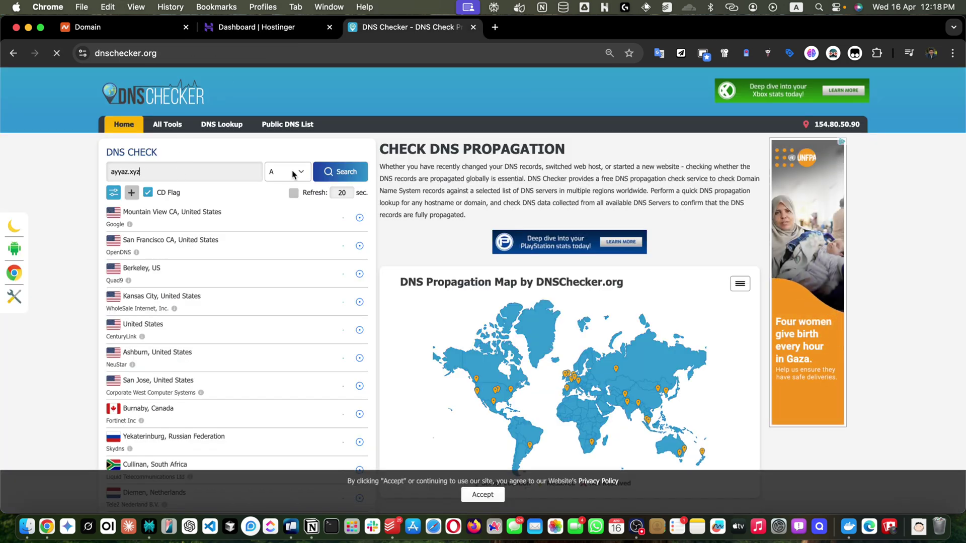
# - Search the domain's NS records and compare the resolved name servers with the custom nameservers set on Namecheap
pyautogui.click(293, 173)
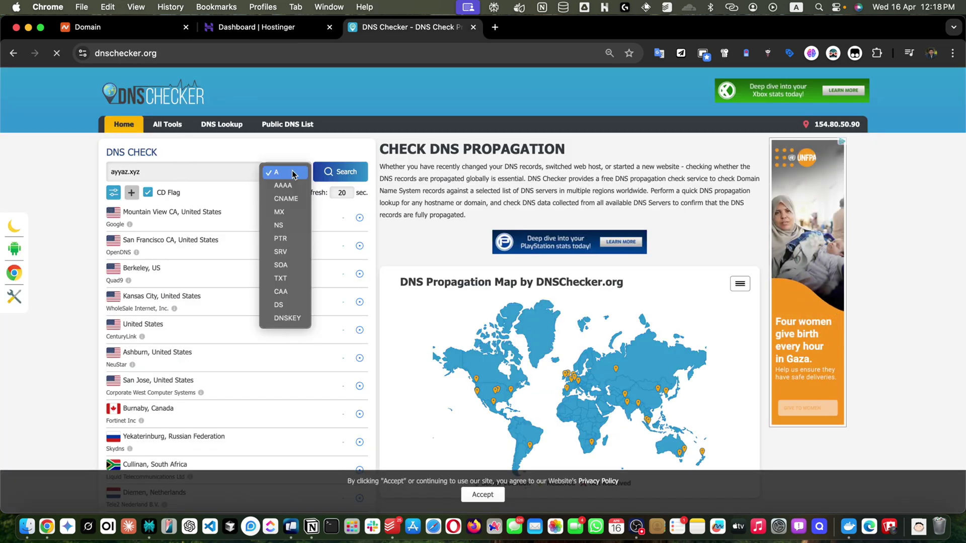
pyautogui.click(283, 226)
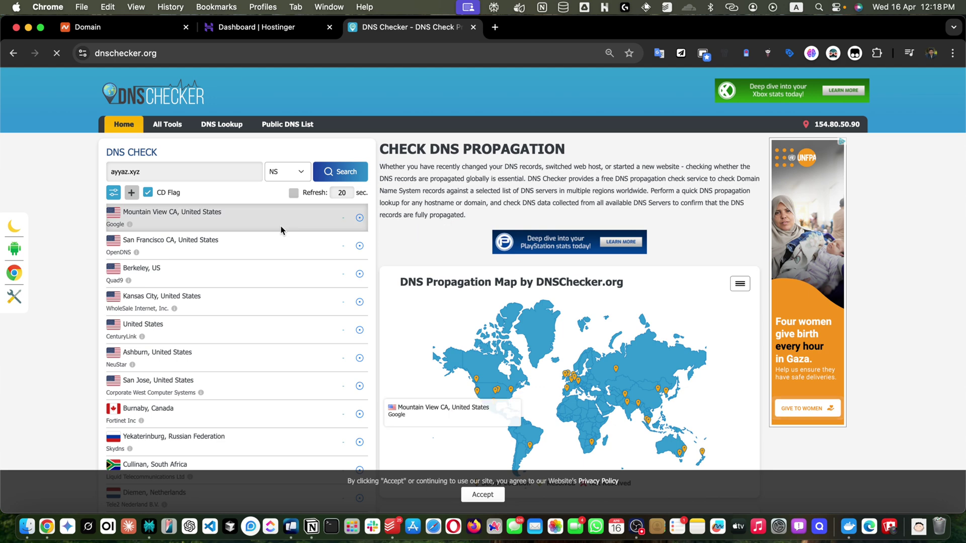
pyautogui.click(340, 171)
pyautogui.scroll(-5, 58, 278)
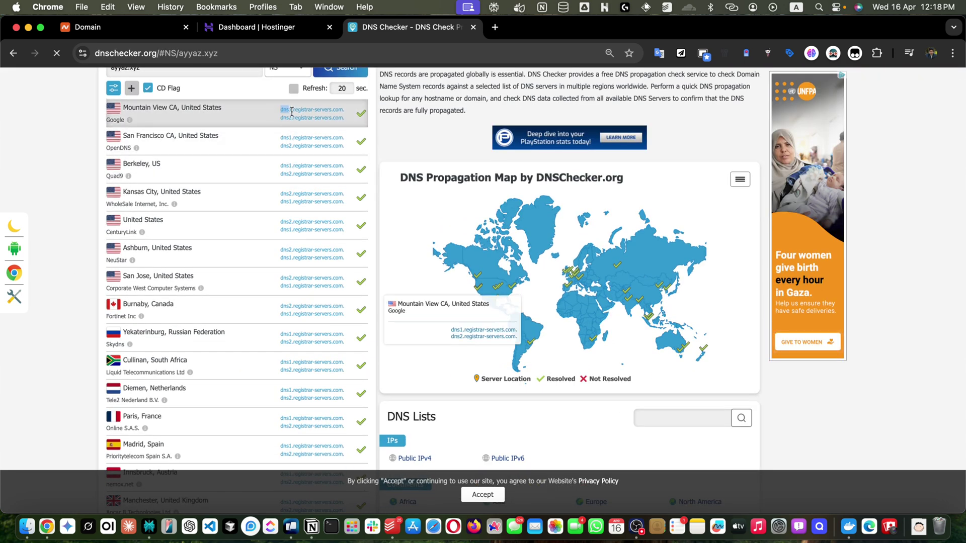
pyautogui.moveTo(292, 111)
pyautogui.mouseDown()
pyautogui.moveTo(359, 122)
pyautogui.moveTo(265, 111)
pyautogui.moveTo(282, 108)
pyautogui.mouseUp()
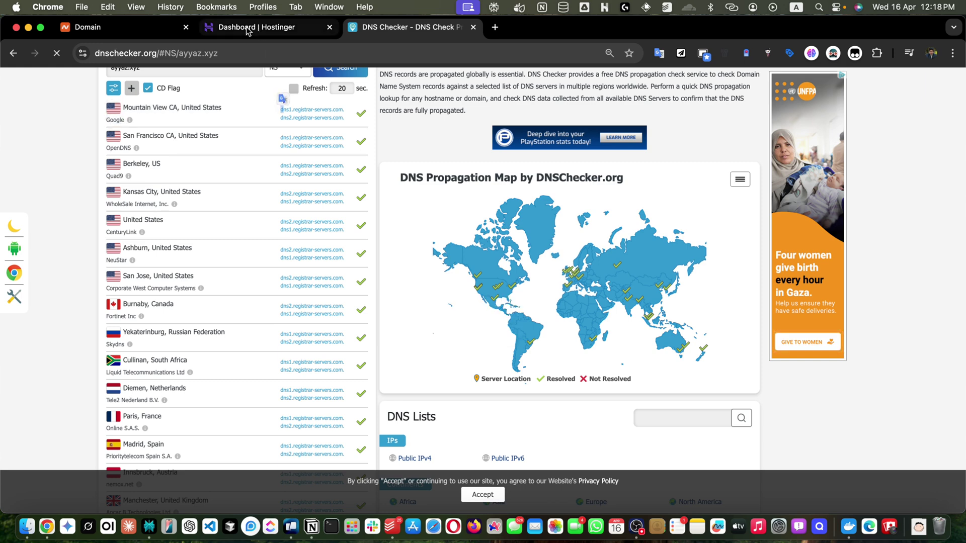
pyautogui.click(126, 27)
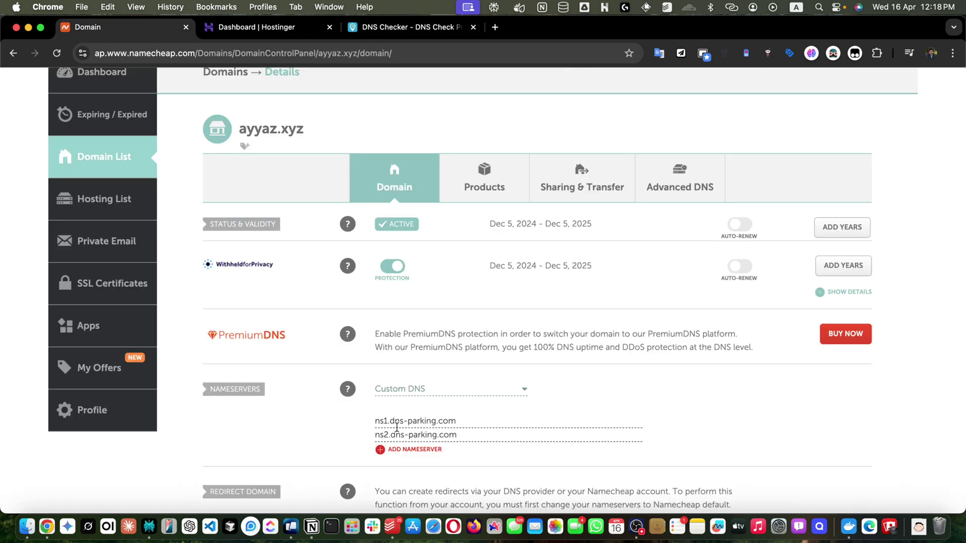
pyautogui.click(382, 27)
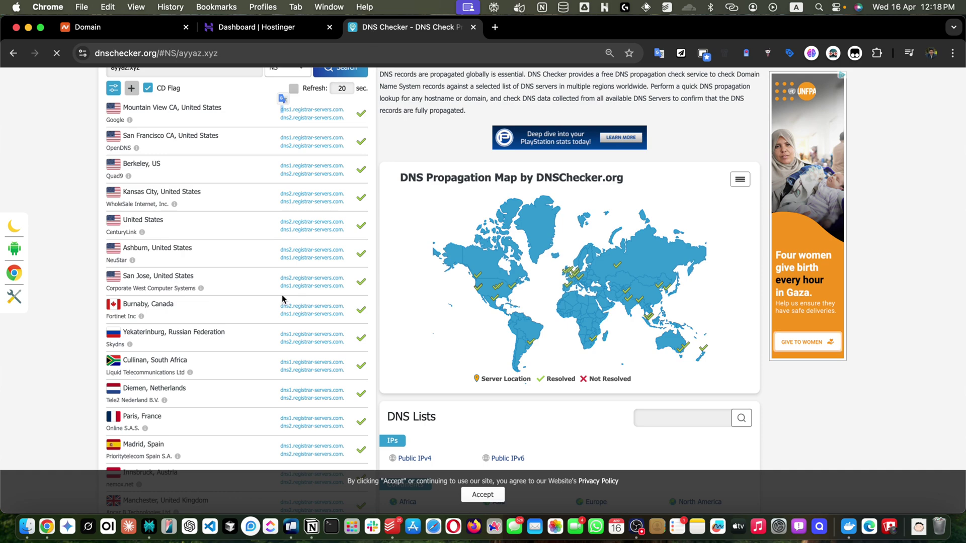
# - Repeat the NS lookup for ayyaz.xyz and examine the name servers resolved at each worldwide location
pyautogui.scroll(-5, 562, 250)
pyautogui.scroll(10, 302, 204)
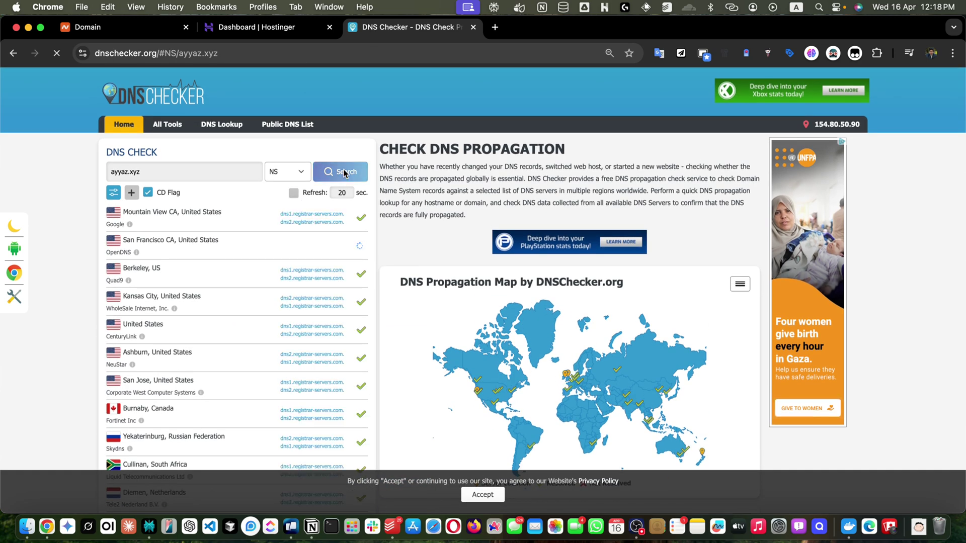
pyautogui.scroll(-4, 332, 210)
pyautogui.scroll(-5, 282, 297)
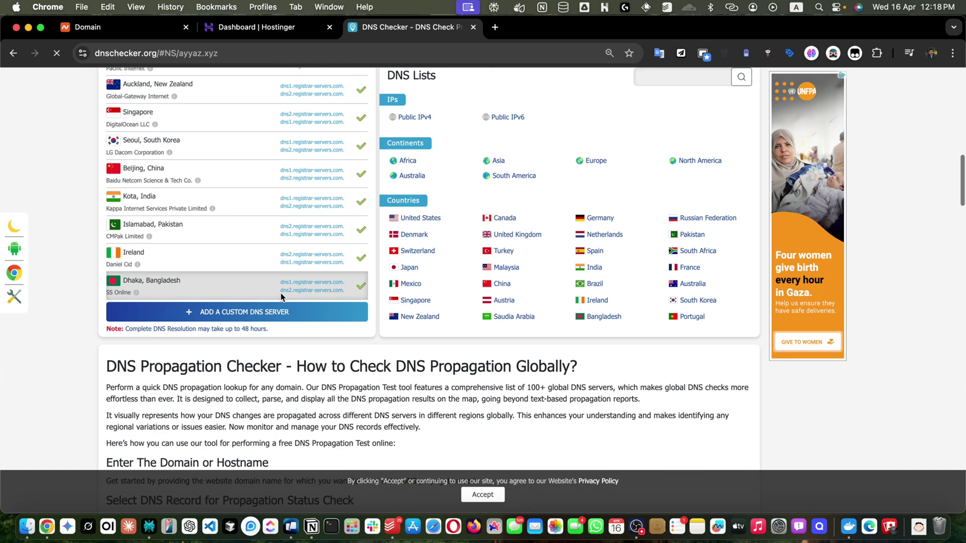
pyautogui.scroll(10, 281, 297)
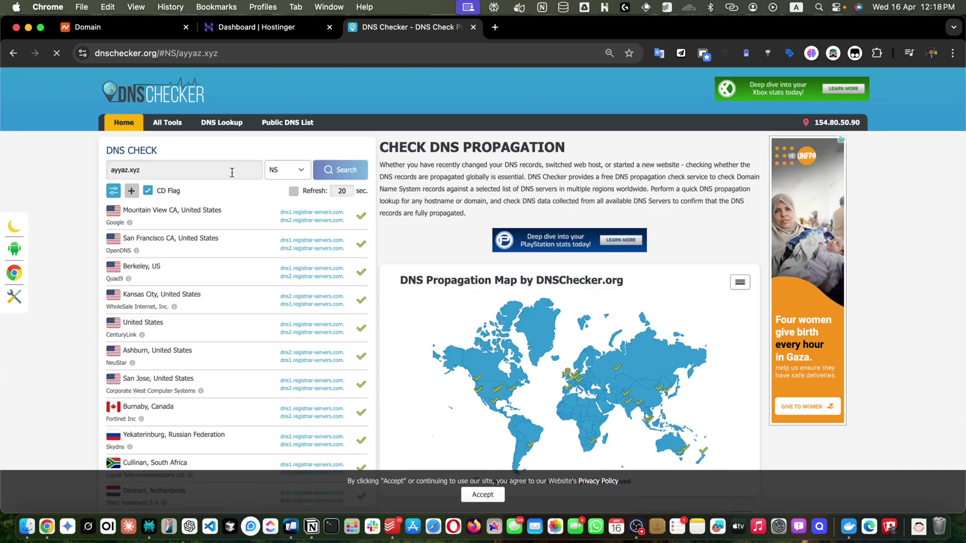
pyautogui.click(328, 172)
pyautogui.scroll(-8, 244, 307)
pyautogui.scroll(5, 244, 308)
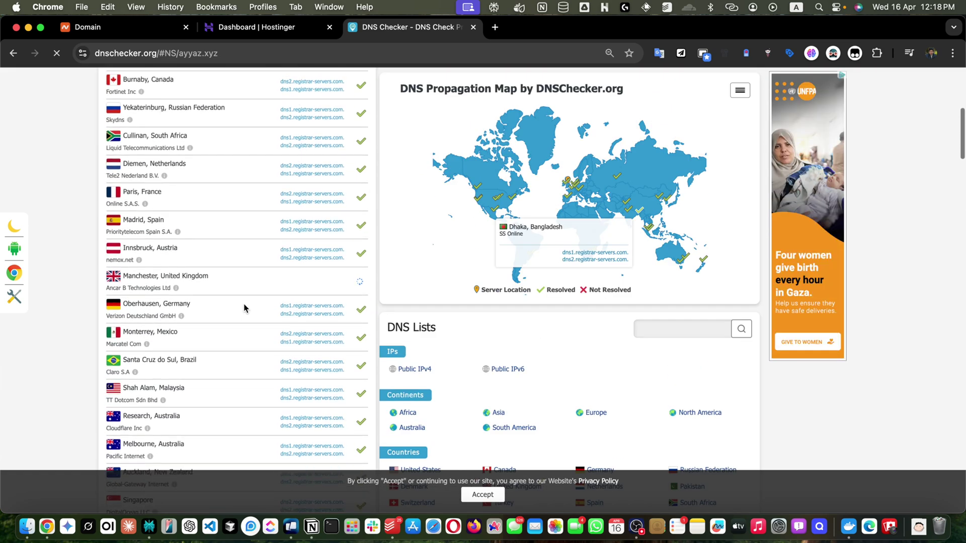
pyautogui.scroll(6, 244, 308)
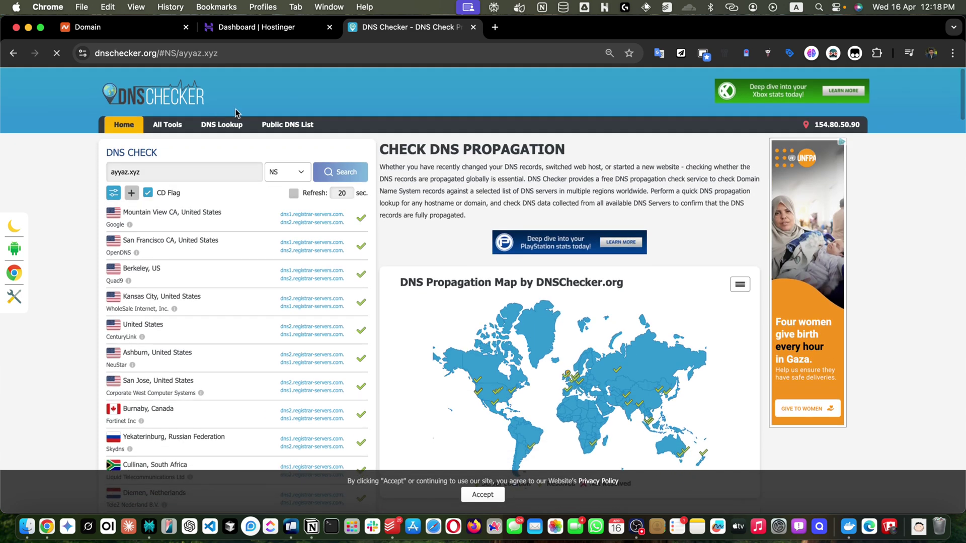
# - Return to the Hostinger dashboard, open the website's file manager and enter the public_html folder
pyautogui.click(222, 34)
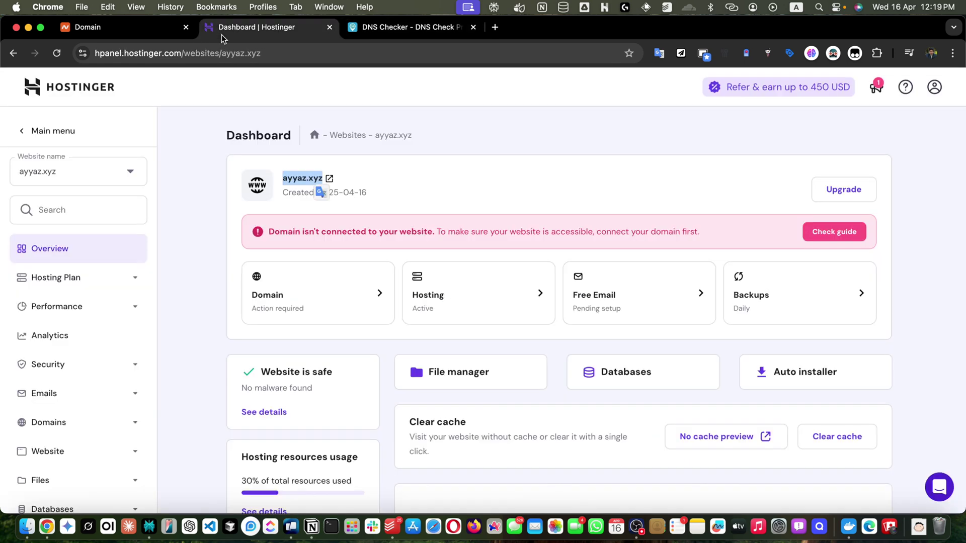
pyautogui.scroll(-5, 393, 237)
pyautogui.scroll(5, 393, 240)
pyautogui.scroll(-2, 392, 241)
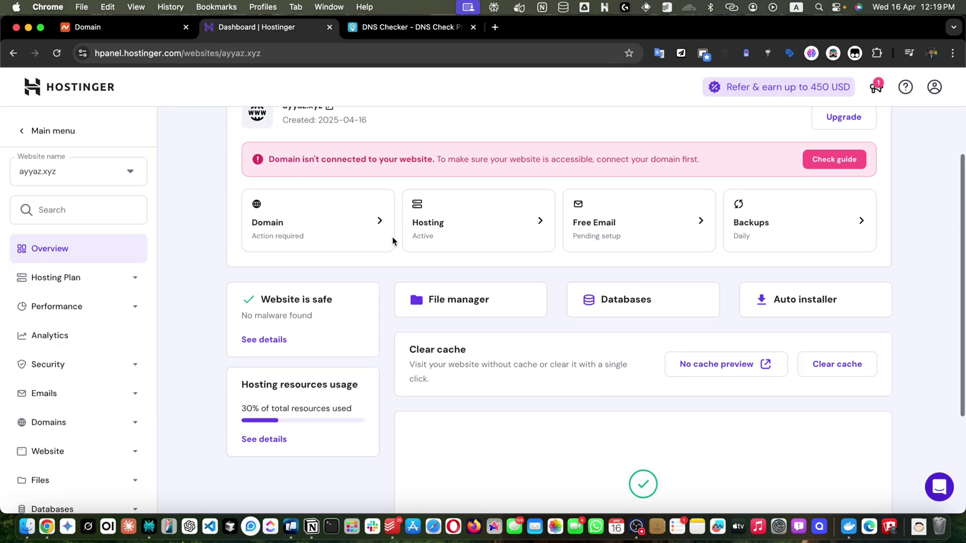
pyautogui.scroll(1, 485, 289)
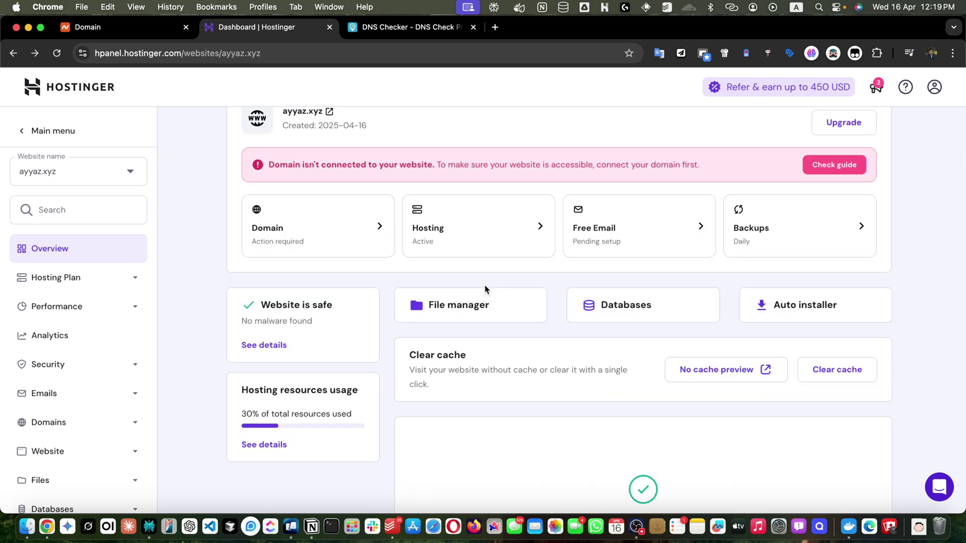
pyautogui.click(484, 308)
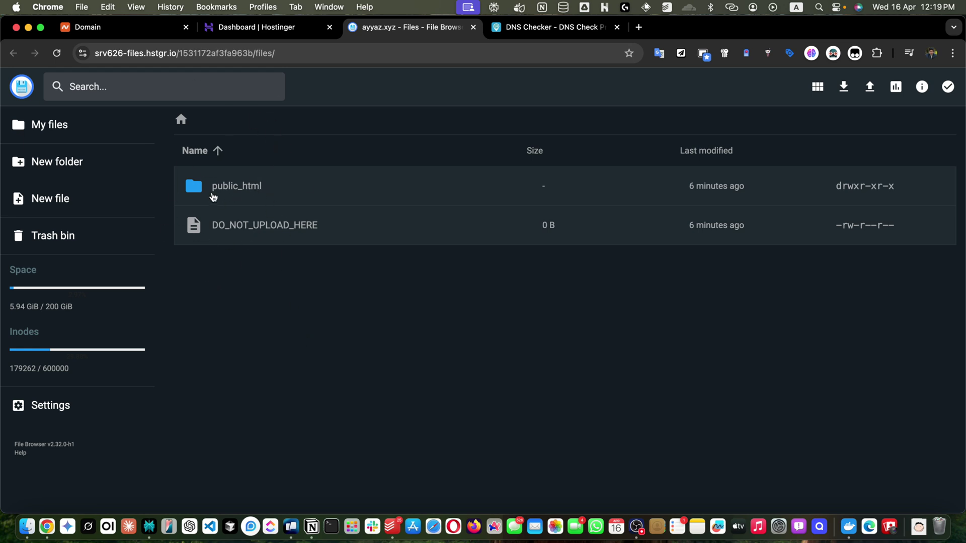
pyautogui.doubleClick(238, 187)
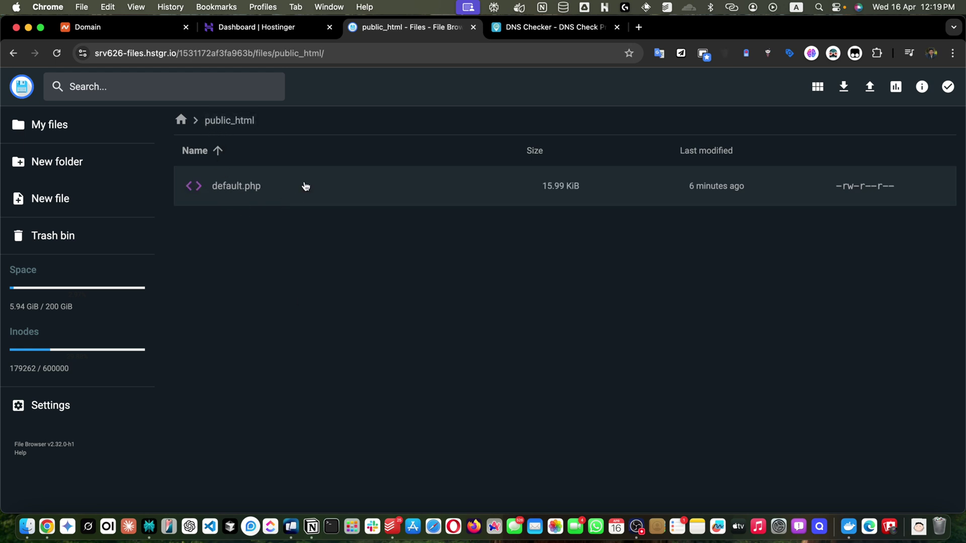
pyautogui.click(231, 189)
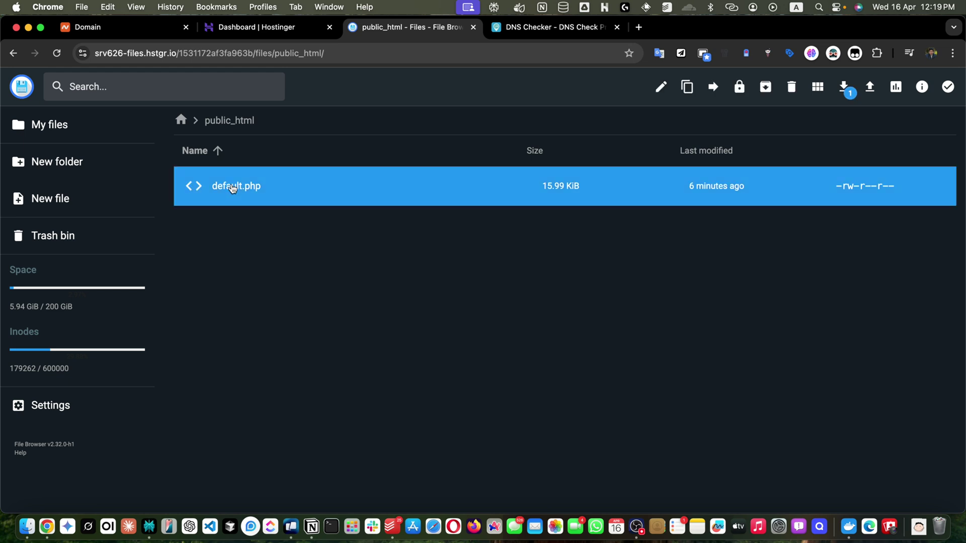
pyautogui.click(664, 89)
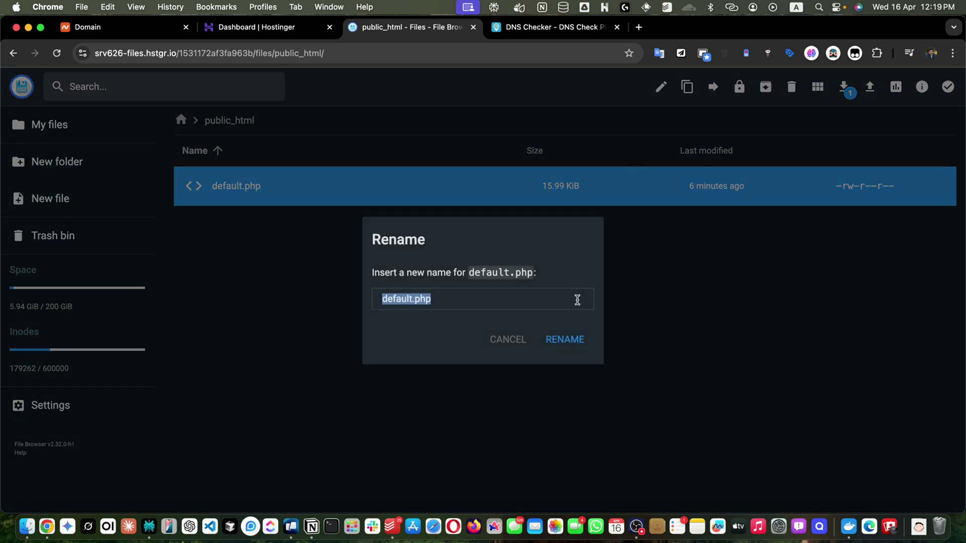
pyautogui.click(510, 340)
# - Open default.php in the file editor and look through its source code
pyautogui.doubleClick(513, 199)
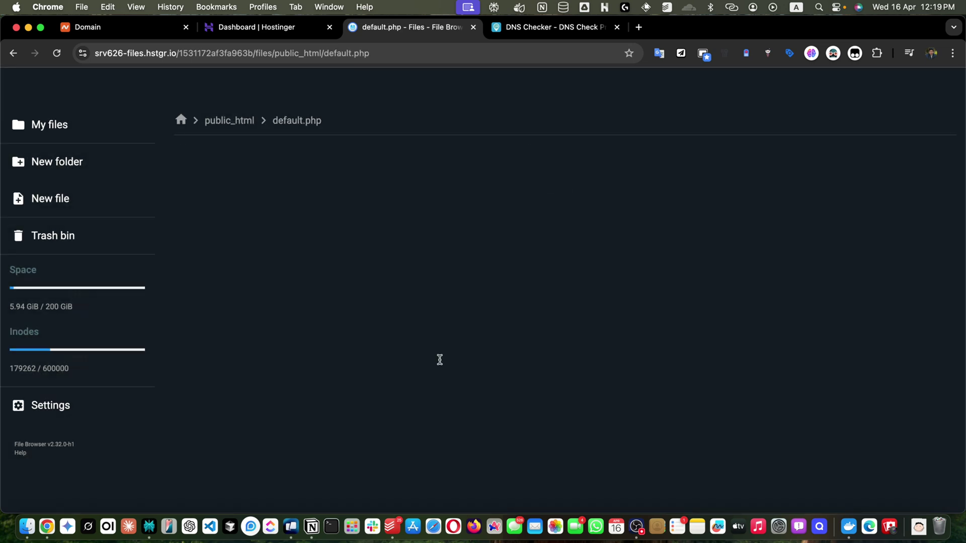
pyautogui.scroll(-15, 276, 291)
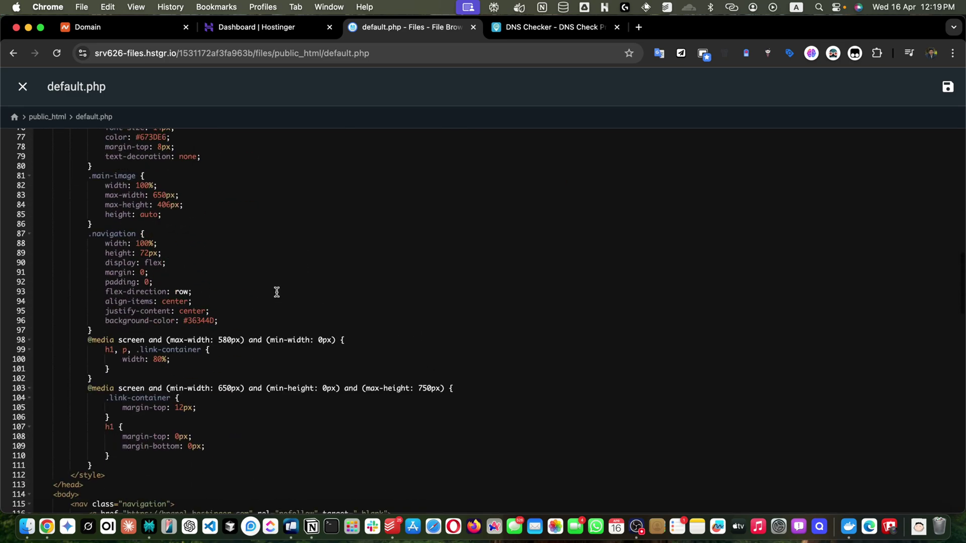
pyautogui.scroll(-15, 277, 292)
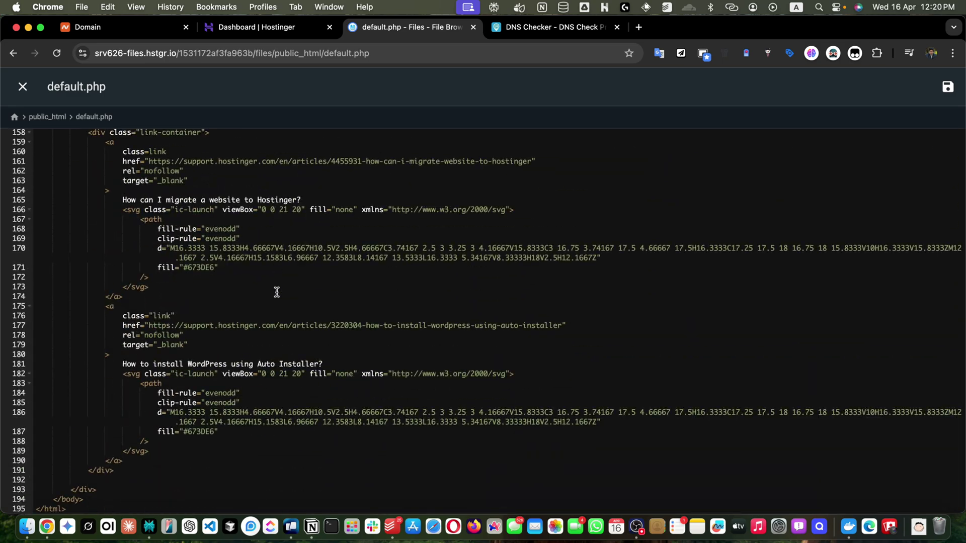
pyautogui.scroll(15, 276, 292)
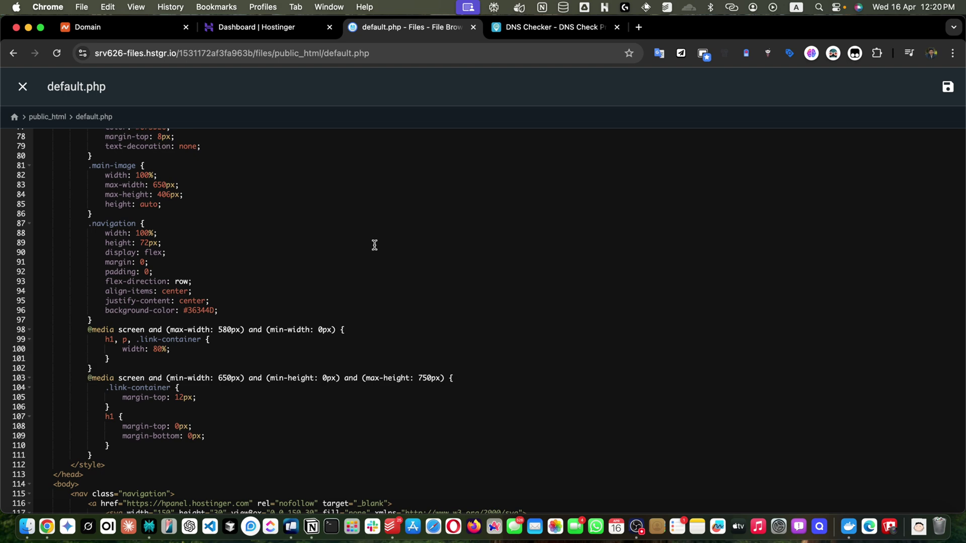
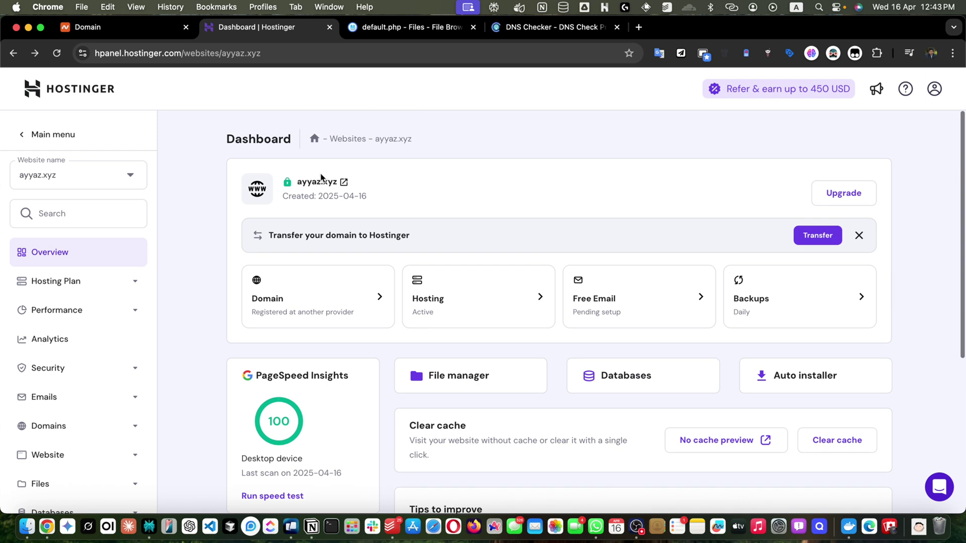
# - Open the live site ayyaz.xyz from the Hostinger dashboard and check its default page and the https in its address
pyautogui.keyDown('super'); pyautogui.click(320, 185); pyautogui.keyUp('super')
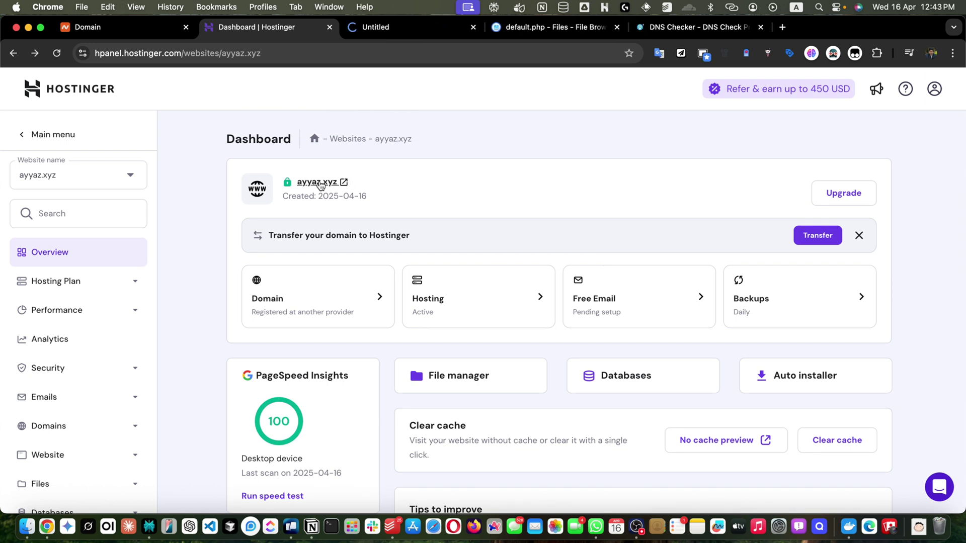
pyautogui.click(394, 29)
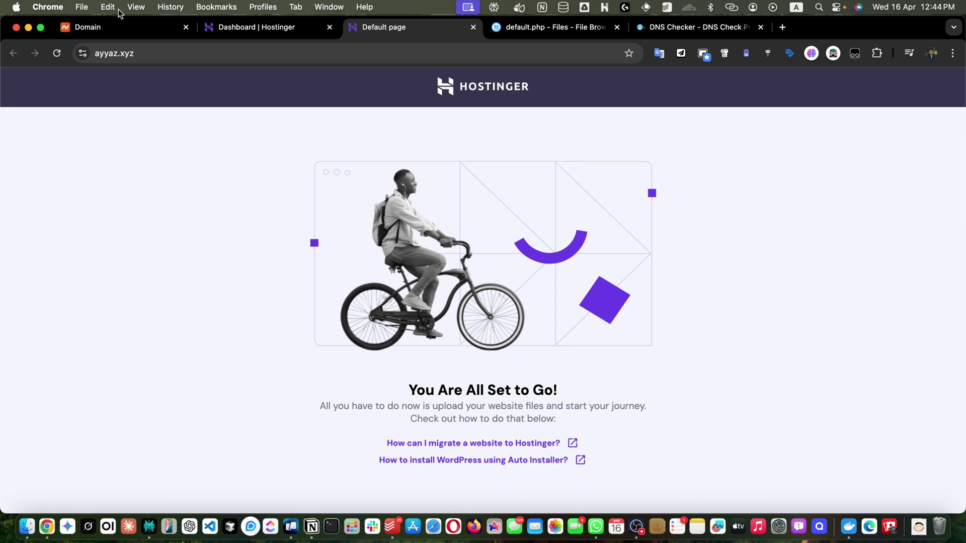
pyautogui.click(545, 30)
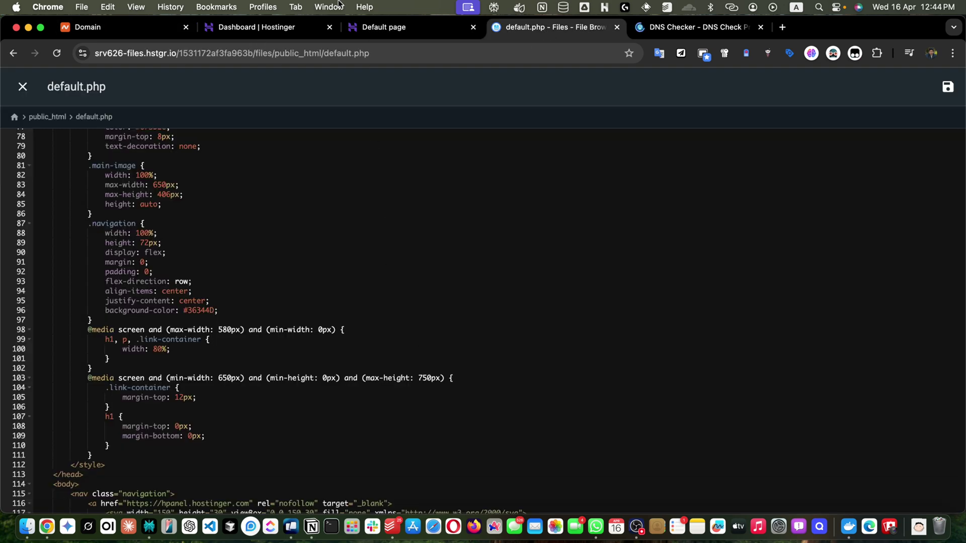
pyautogui.hotkey('ctrl', 'shift', 'Tab')
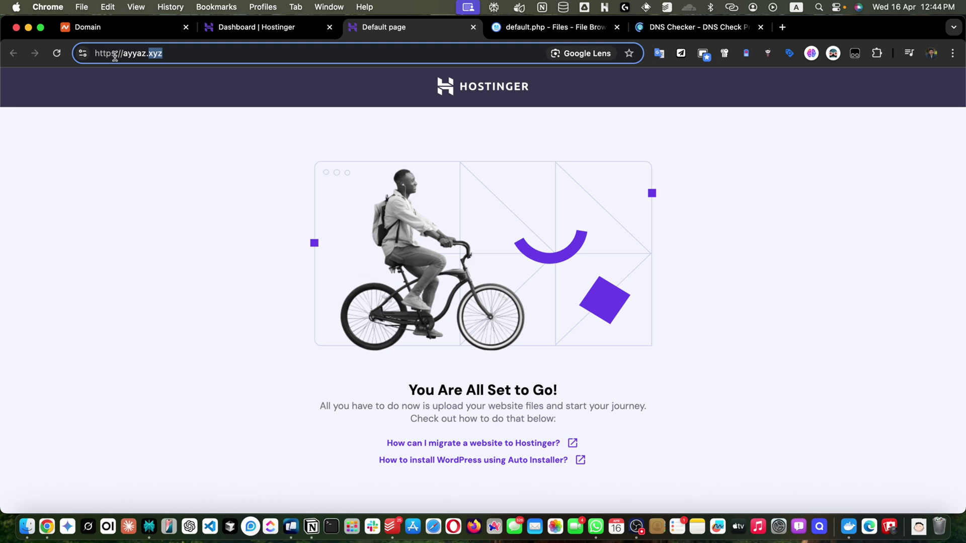
pyautogui.moveTo(114, 56); pyautogui.dragTo(91, 56)
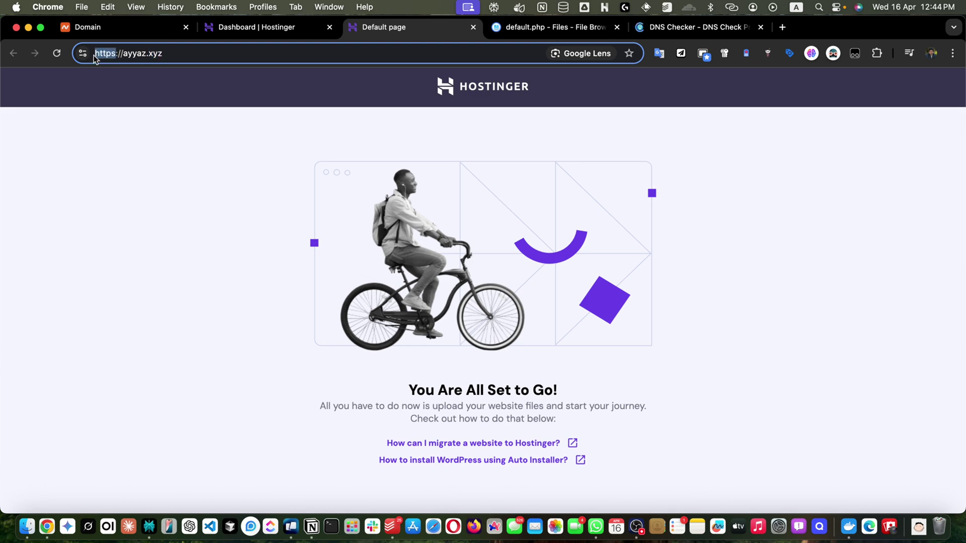
pyautogui.click(244, 183)
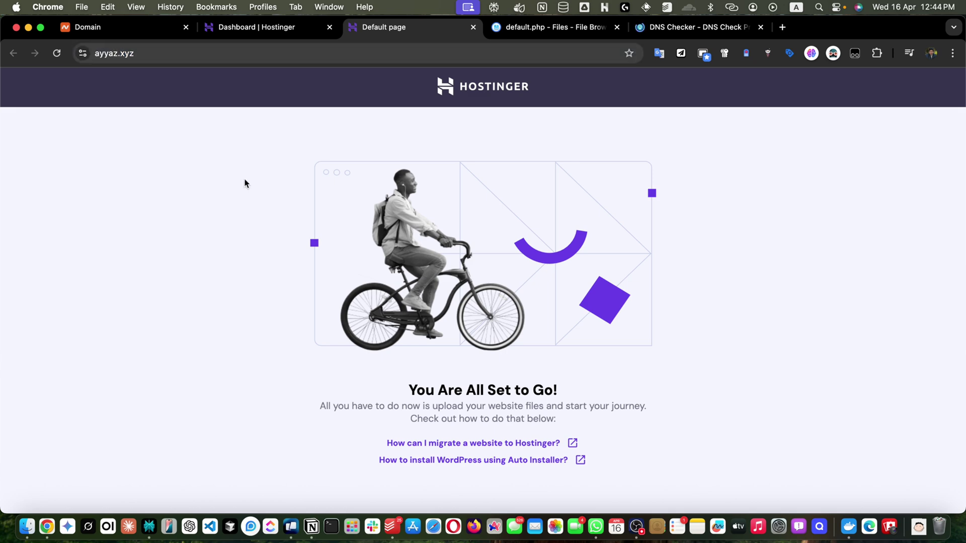
# - Go back to default.php in the file manager and review the body section of the code
pyautogui.click(270, 23)
pyautogui.click(537, 24)
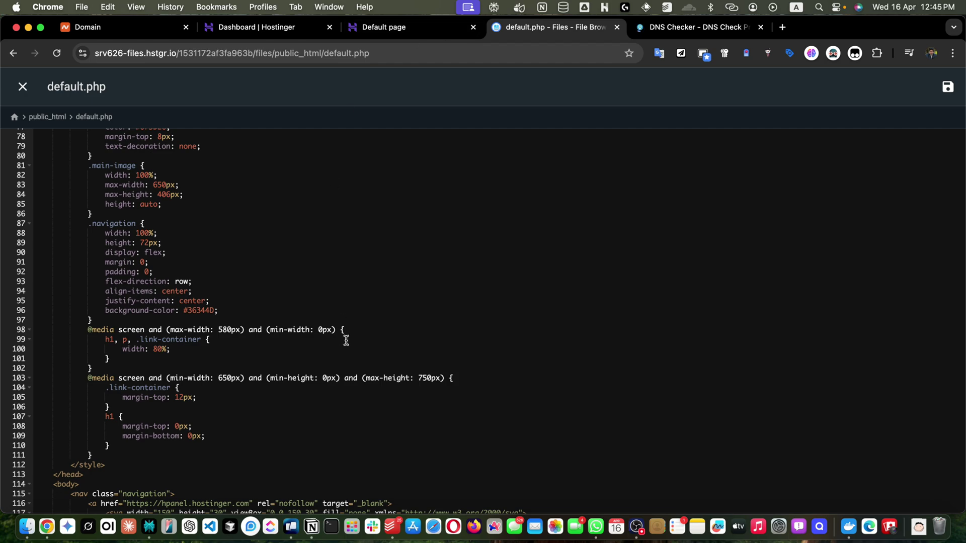
pyautogui.scroll(-8, 345, 339)
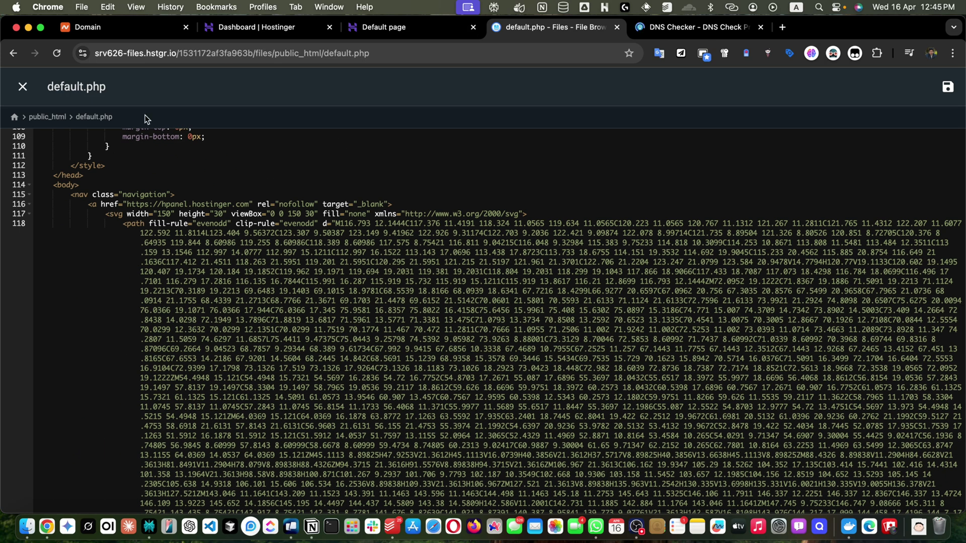
# - Fold the navigation and content blocks in the body of default.php and delete both of them
pyautogui.click(29, 194)
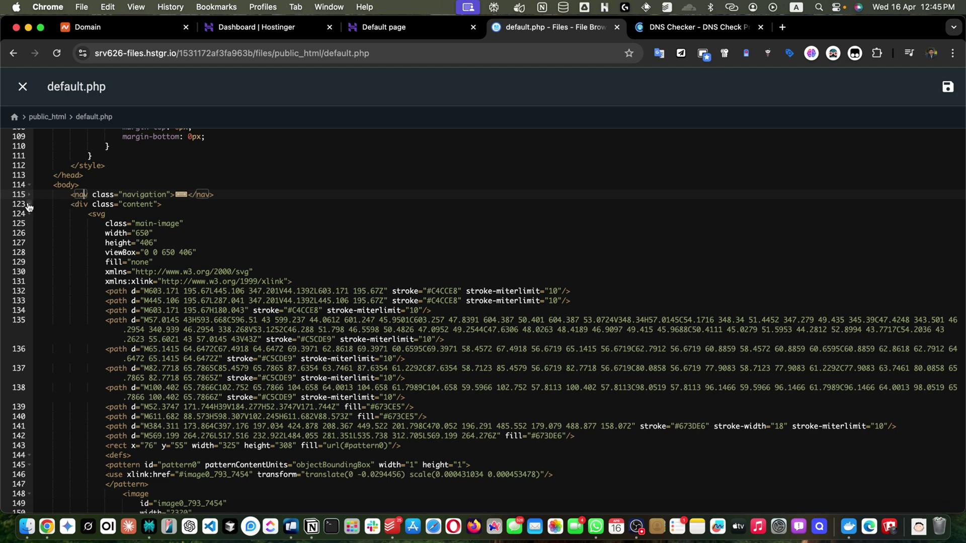
pyautogui.click(29, 203)
pyautogui.moveTo(67, 480); pyautogui.dragTo(265, 486)
pyautogui.click(265, 487)
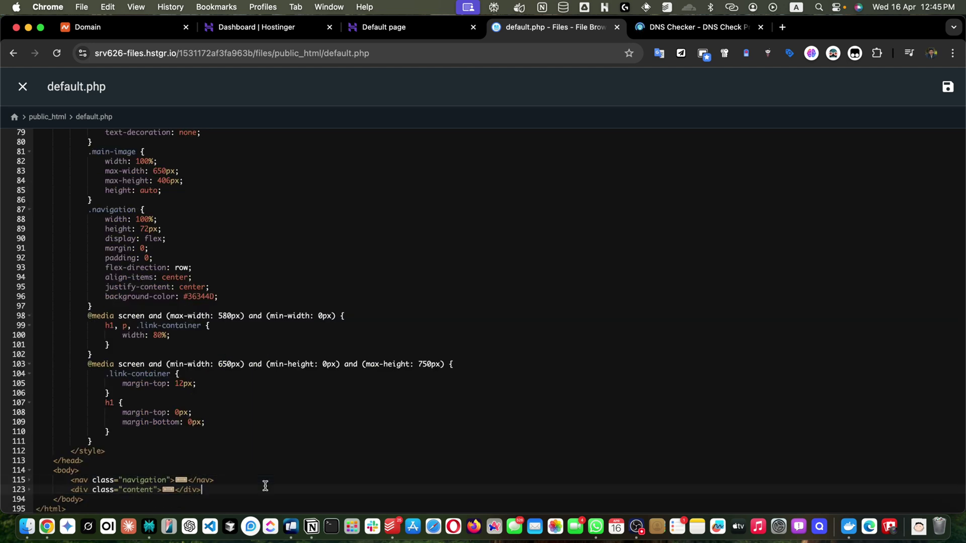
pyautogui.moveTo(201, 490); pyautogui.dragTo(72, 482)
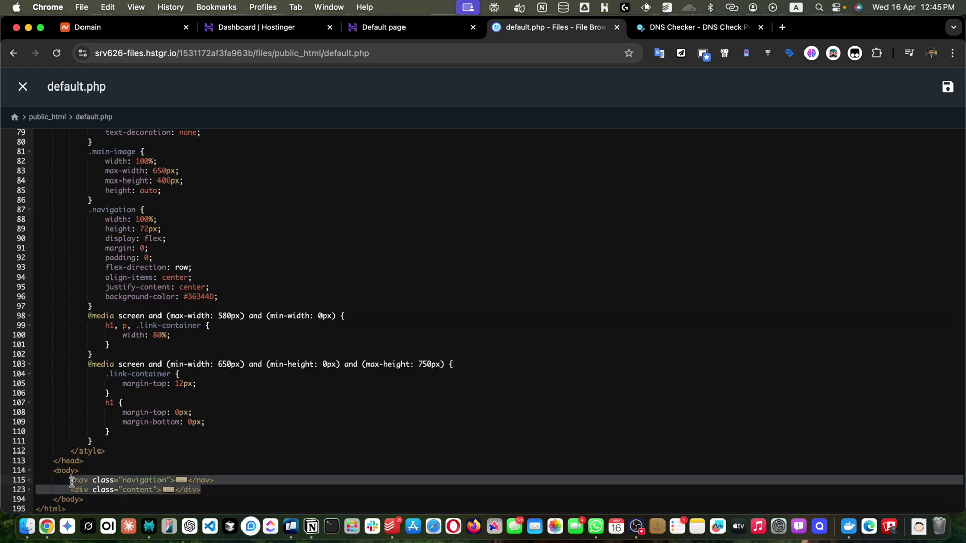
pyautogui.press('BackSpace')
# - Add an h1 heading reading "Hello world" to the body of default.php and save the file
pyautogui.write('<')
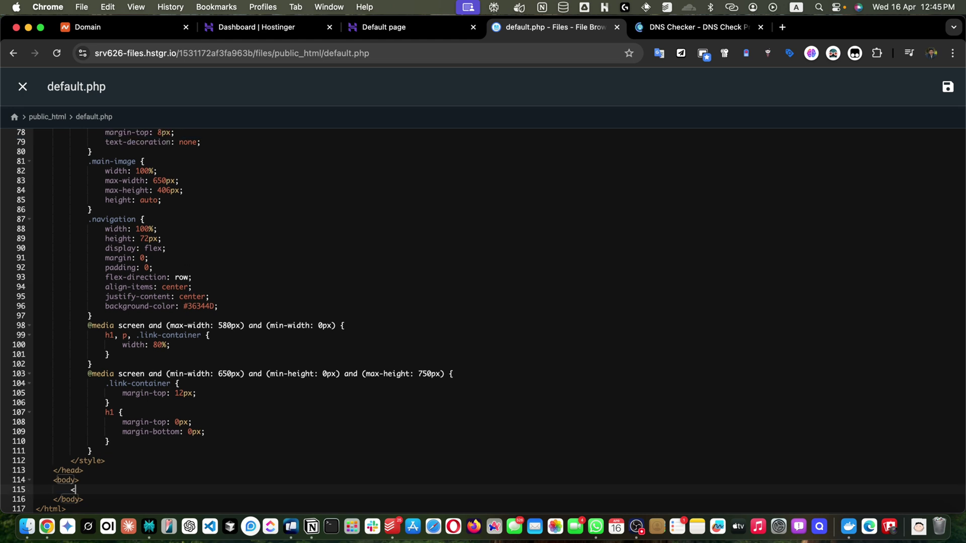
pyautogui.write('h1>Hello wordl')
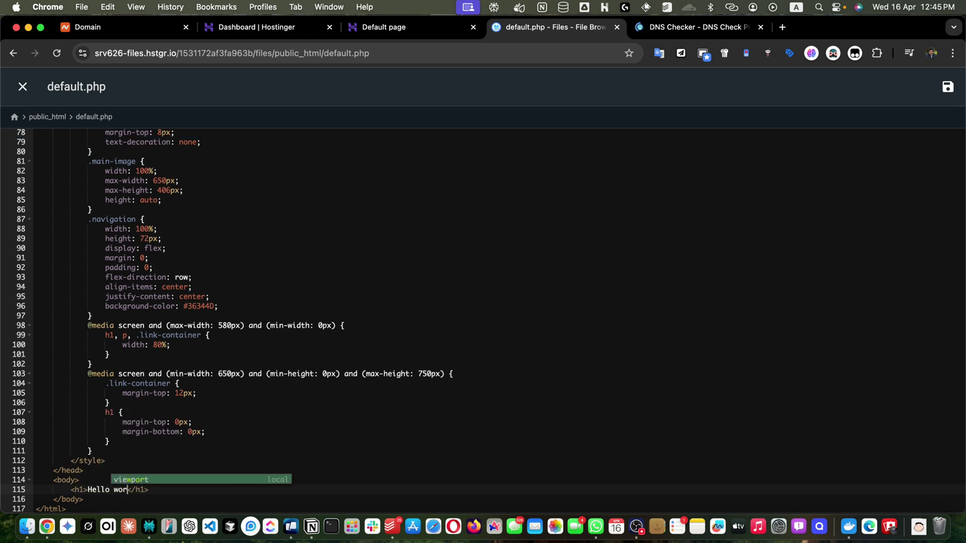
pyautogui.click(948, 87)
# - Reload the live site ayyaz.xyz and check the heading on its page
pyautogui.click(358, 28)
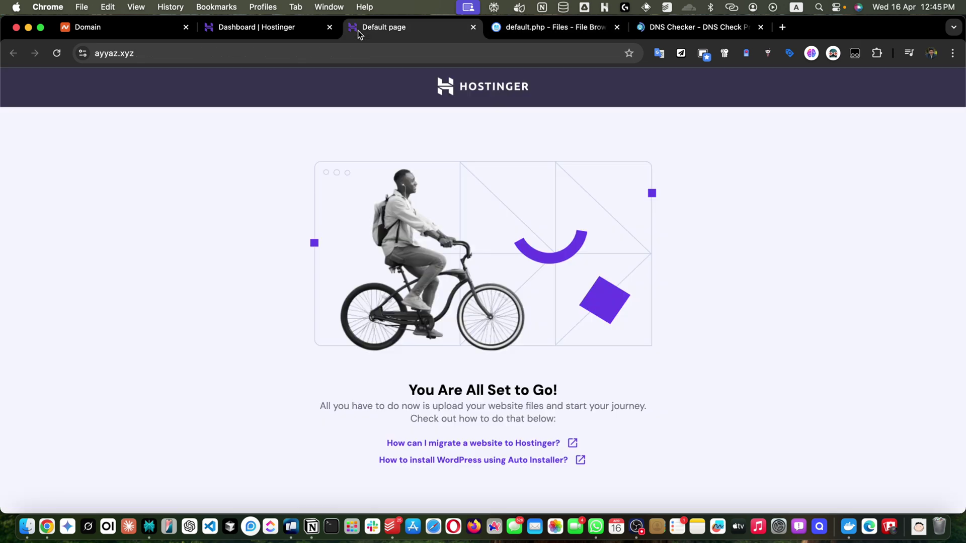
pyautogui.click(62, 51)
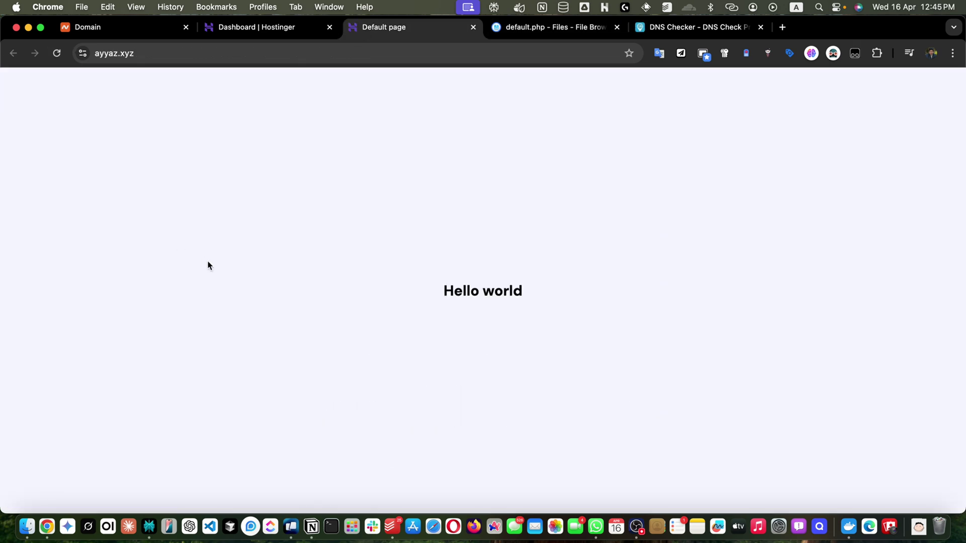
pyautogui.doubleClick(473, 286)
pyautogui.doubleClick(473, 285)
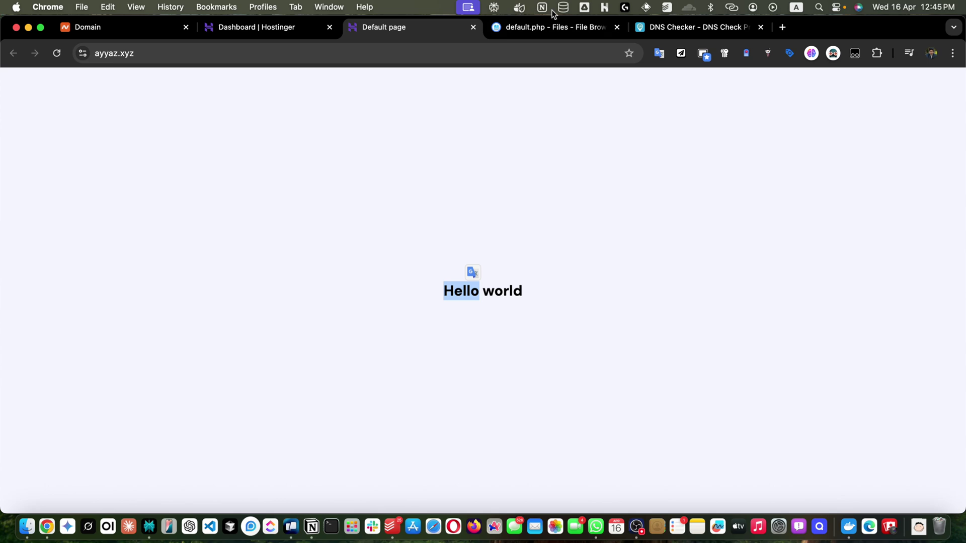
# - Go back to the ayyaz.xyz domain details in Namecheap and review the nameserver settings
pyautogui.click(559, 27)
pyautogui.click(271, 30)
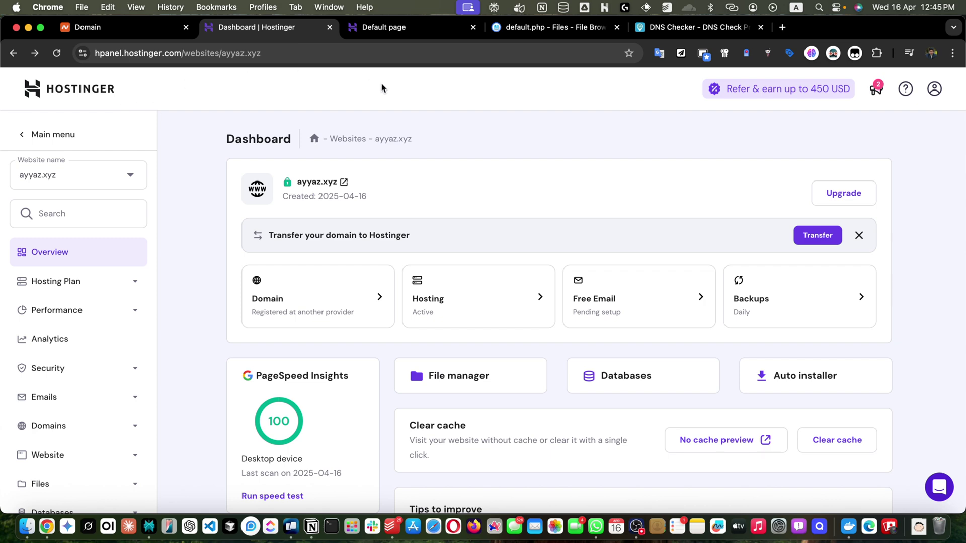
pyautogui.click(142, 30)
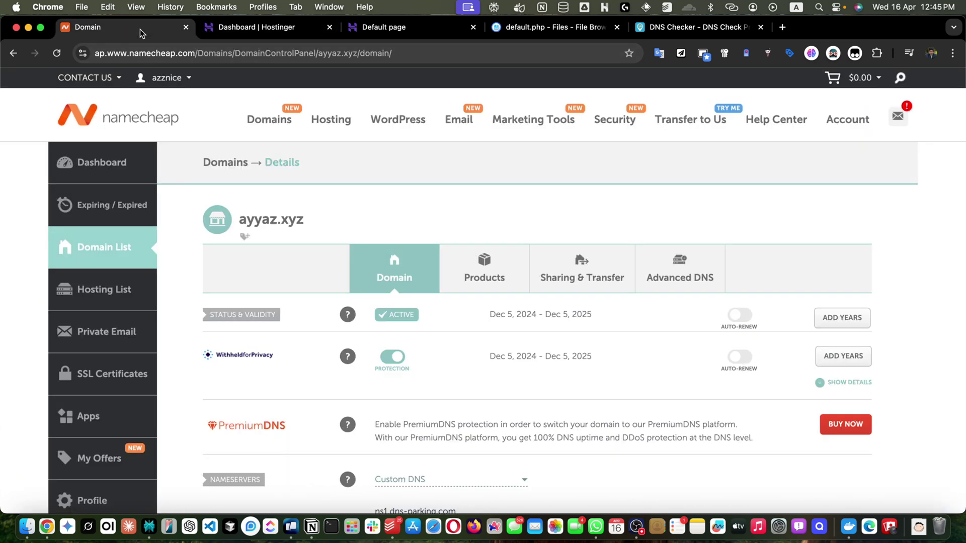
pyautogui.scroll(-5, 524, 281)
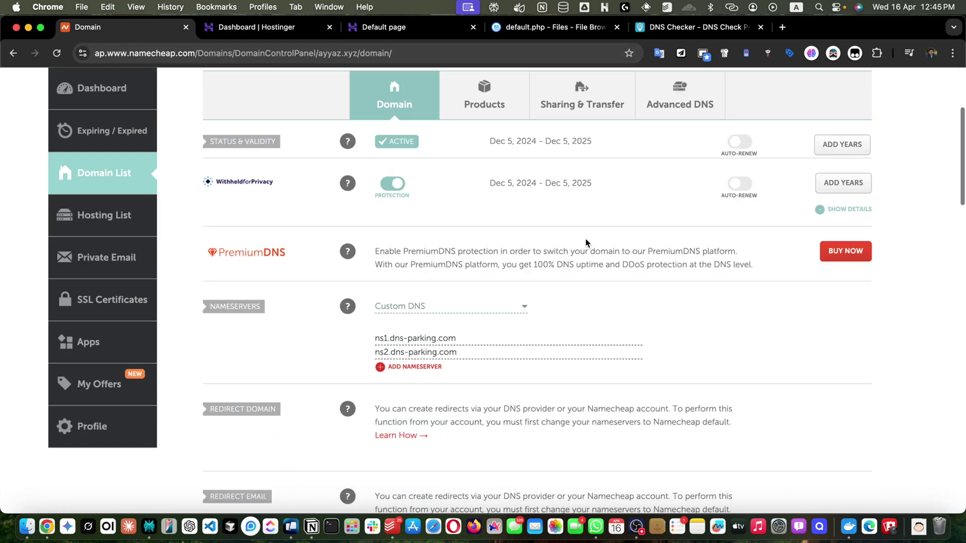
pyautogui.scroll(6, 706, 217)
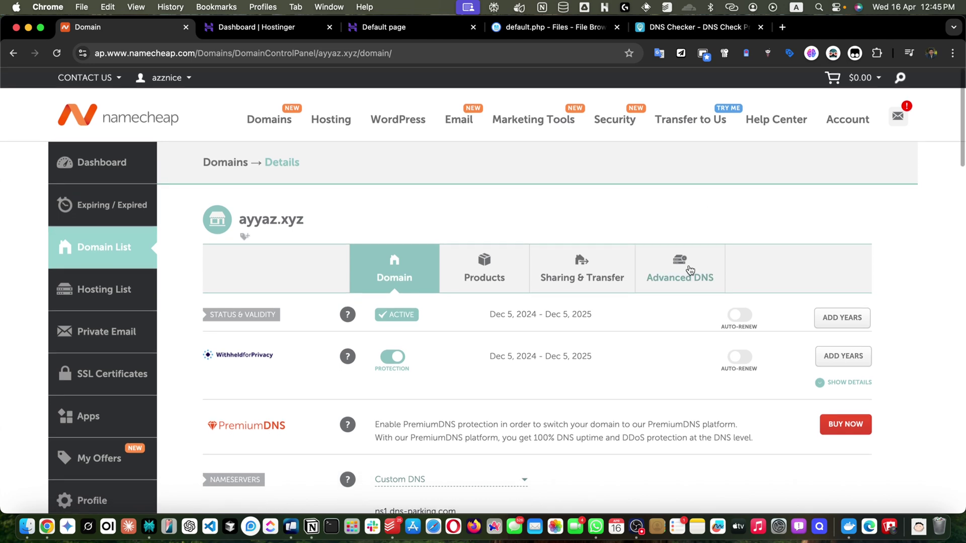
# - Open the Advanced DNS settings of ayyaz.xyz and look through the host records and Find Nameservers options
pyautogui.click(690, 270)
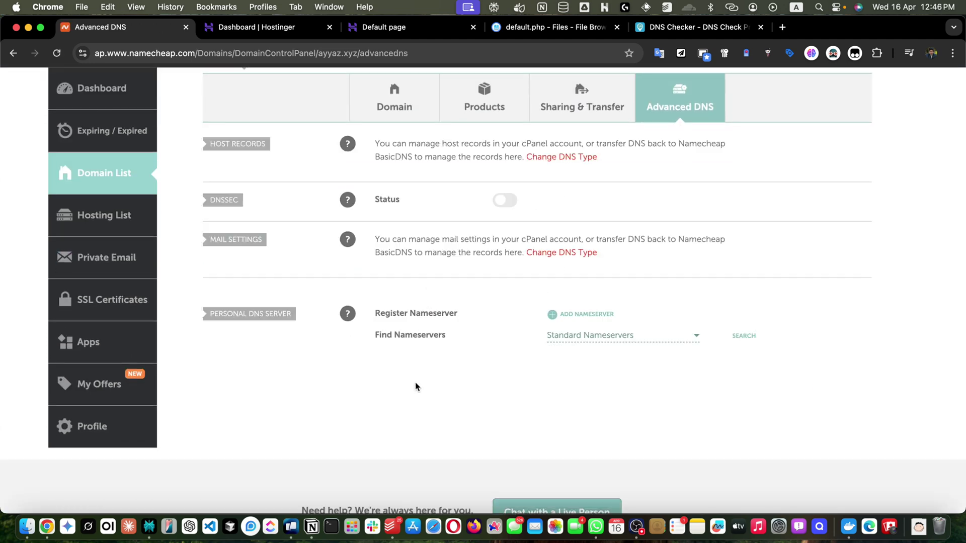
pyautogui.scroll(4, 364, 241)
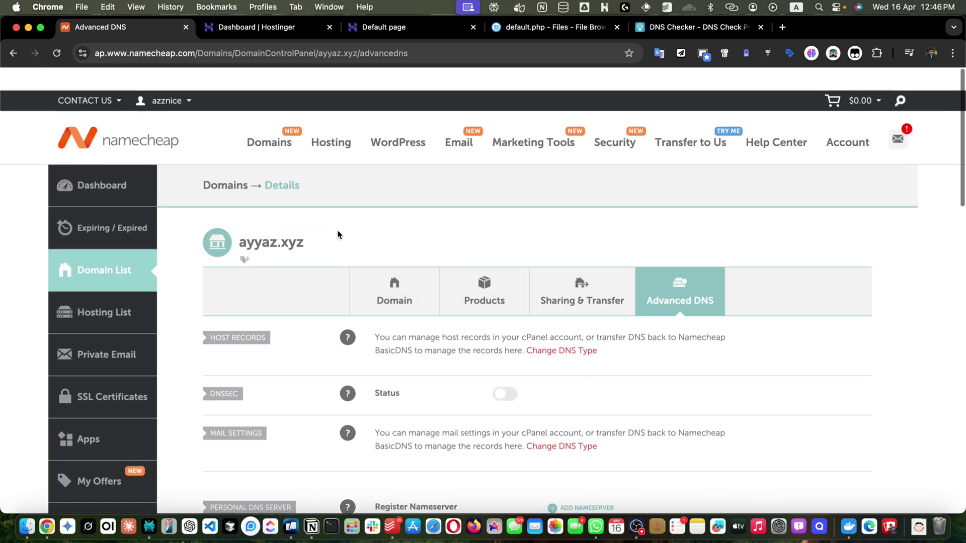
pyautogui.scroll(-3, 491, 227)
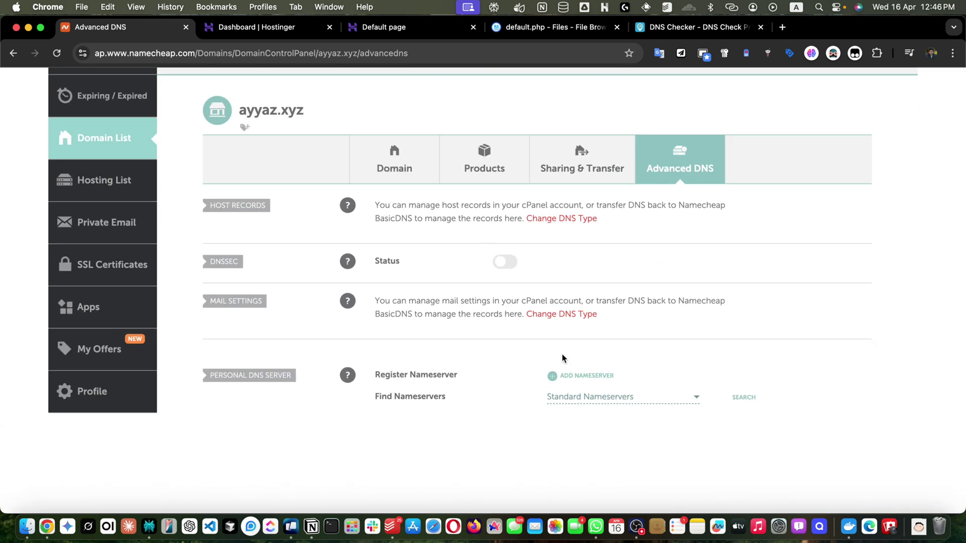
pyautogui.click(600, 398)
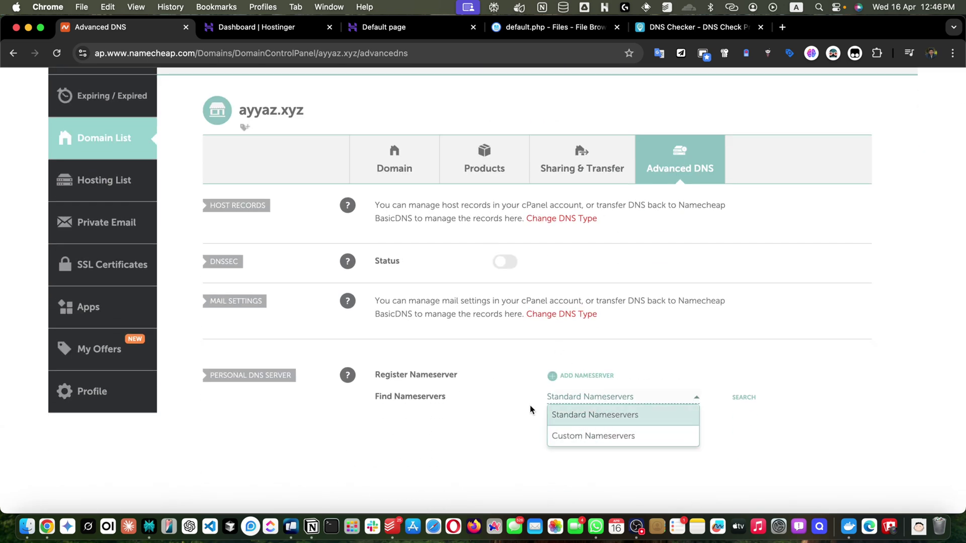
pyautogui.click(429, 450)
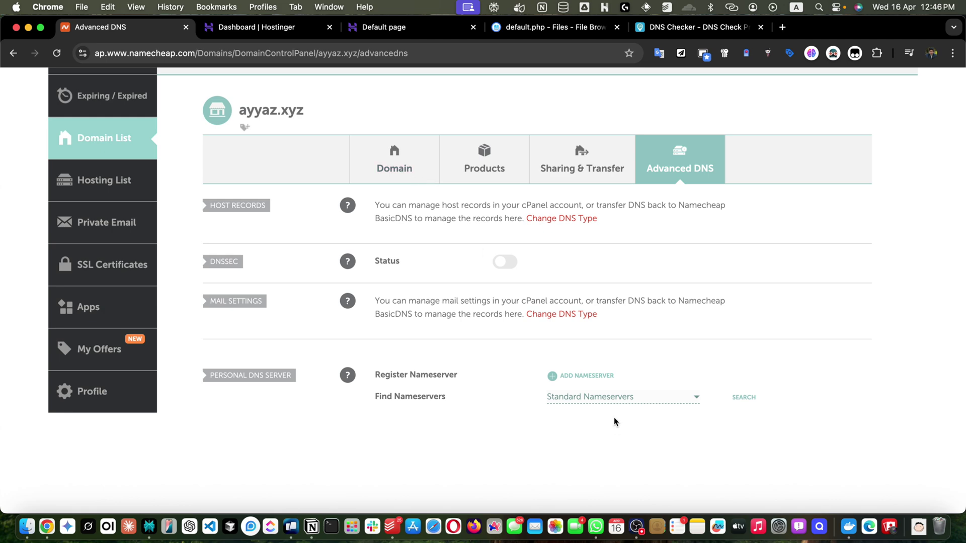
pyautogui.click(617, 399)
pyautogui.click(599, 417)
# - Switch the nameservers of ayyaz.xyz to Namecheap BasicDNS in the domain settings and save the change
pyautogui.click(402, 160)
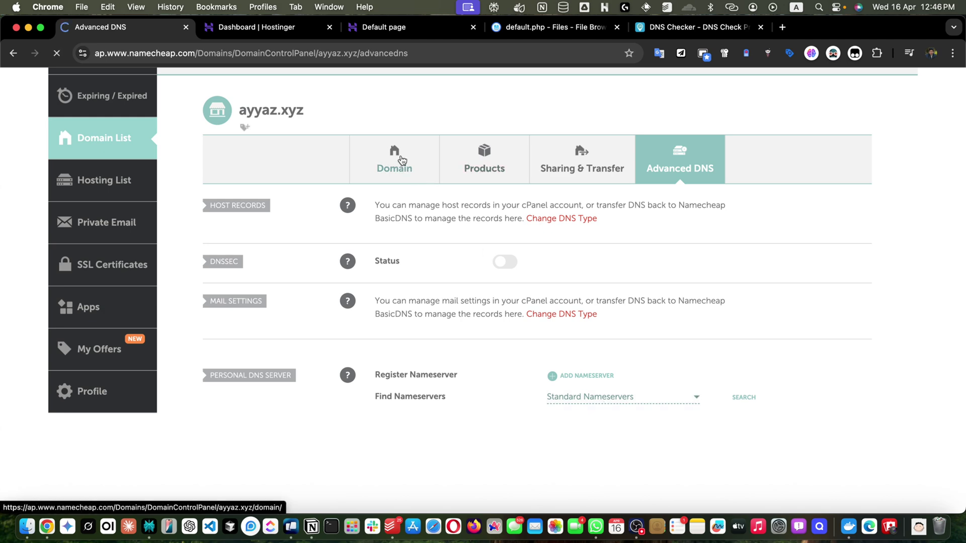
pyautogui.scroll(-3, 558, 229)
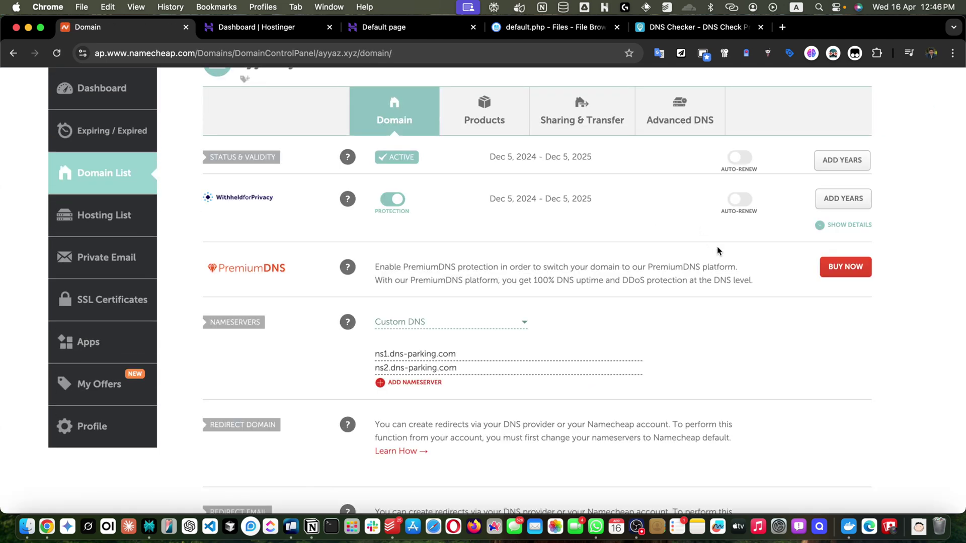
pyautogui.click(415, 325)
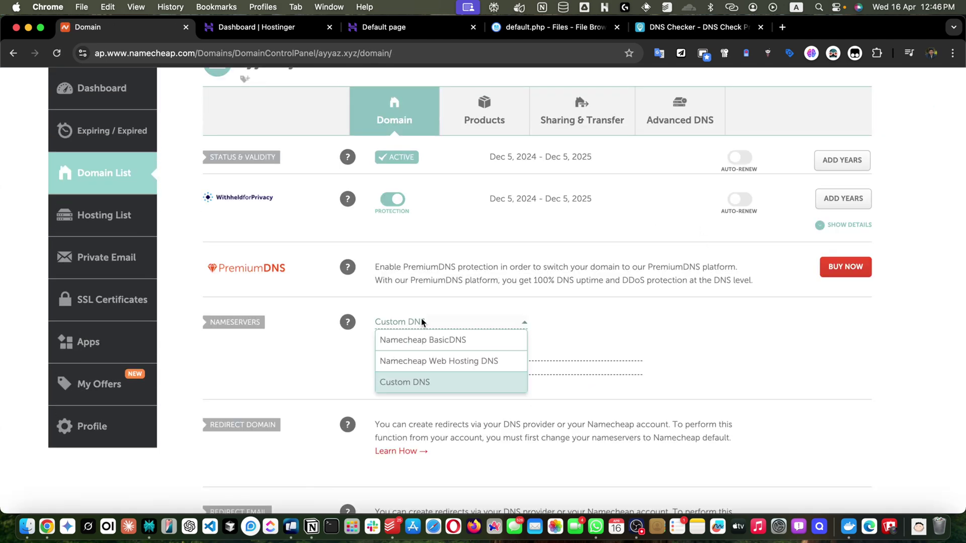
pyautogui.click(417, 345)
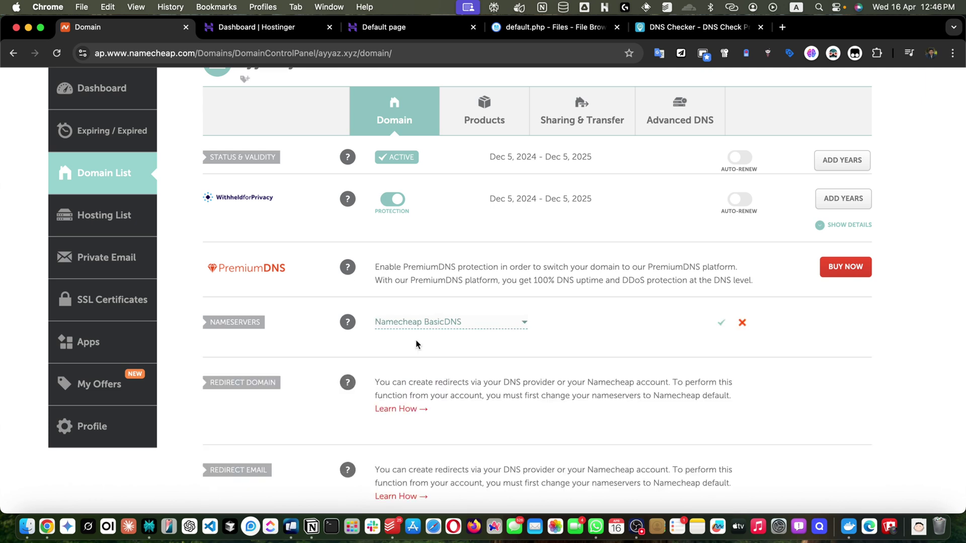
pyautogui.click(721, 323)
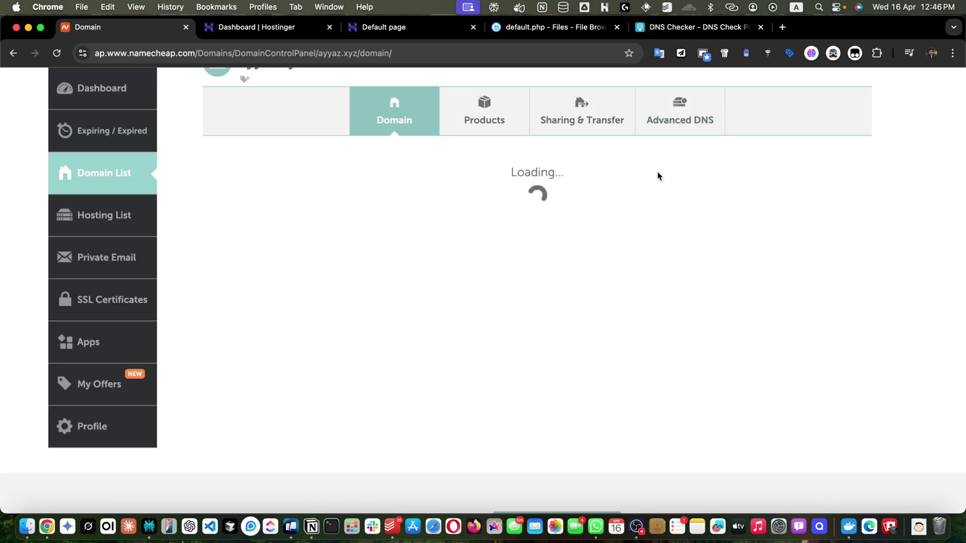
# - Add a new A Record with host @ to the host records in the Advanced DNS settings of ayyaz.xyz
pyautogui.click(676, 129)
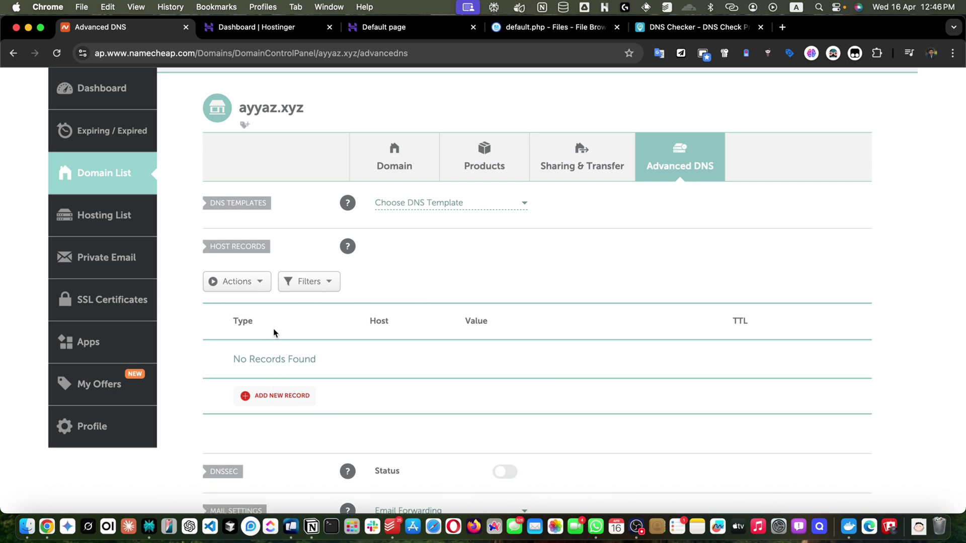
pyautogui.click(267, 398)
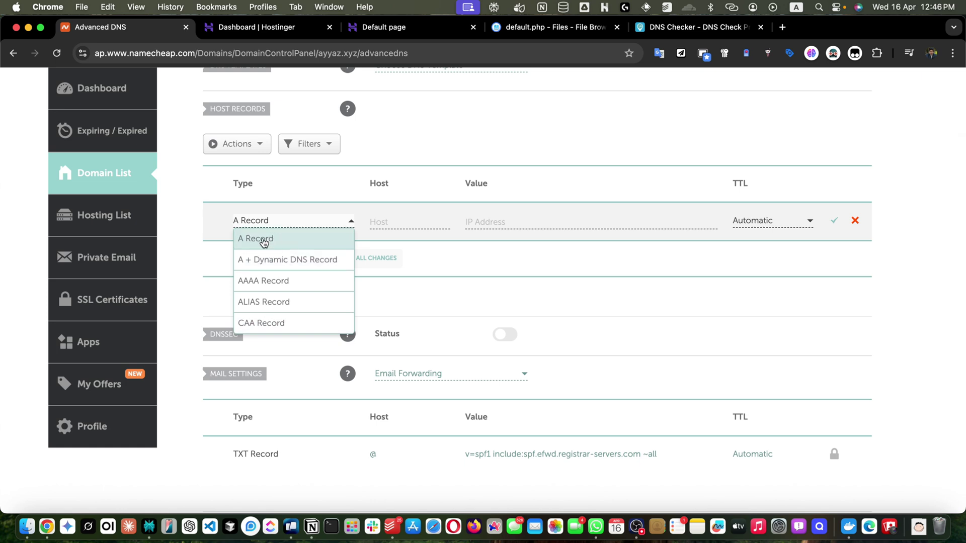
pyautogui.scroll(-3, 247, 247)
pyautogui.scroll(3, 262, 267)
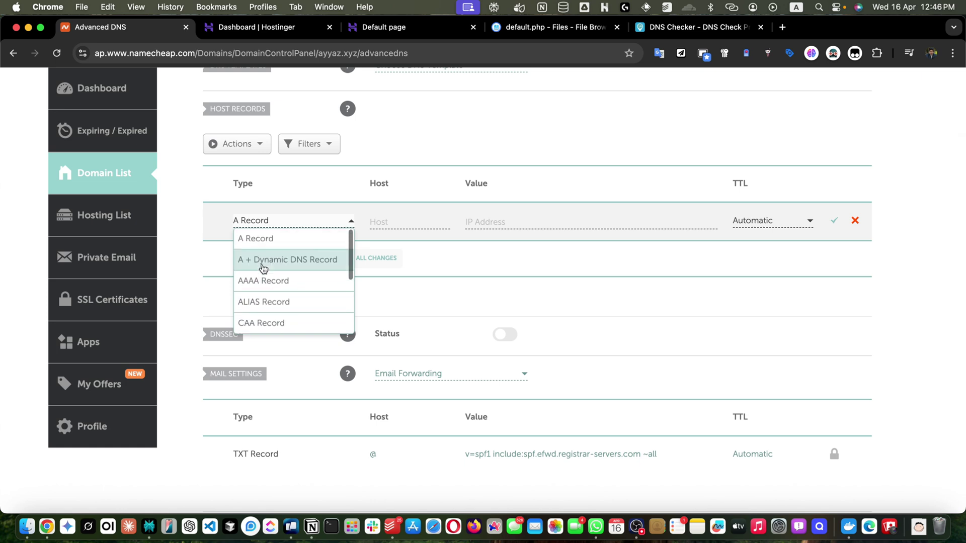
pyautogui.click(254, 240)
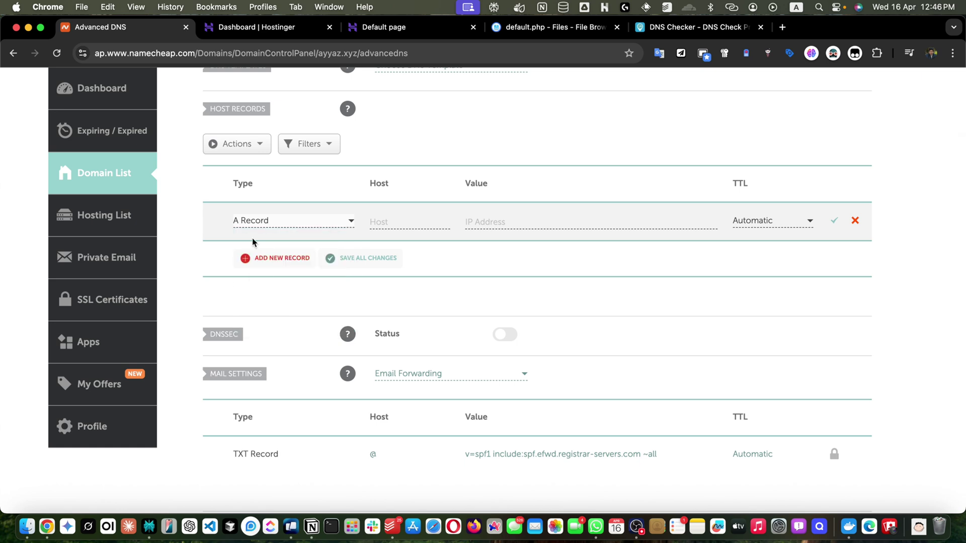
pyautogui.click(401, 224)
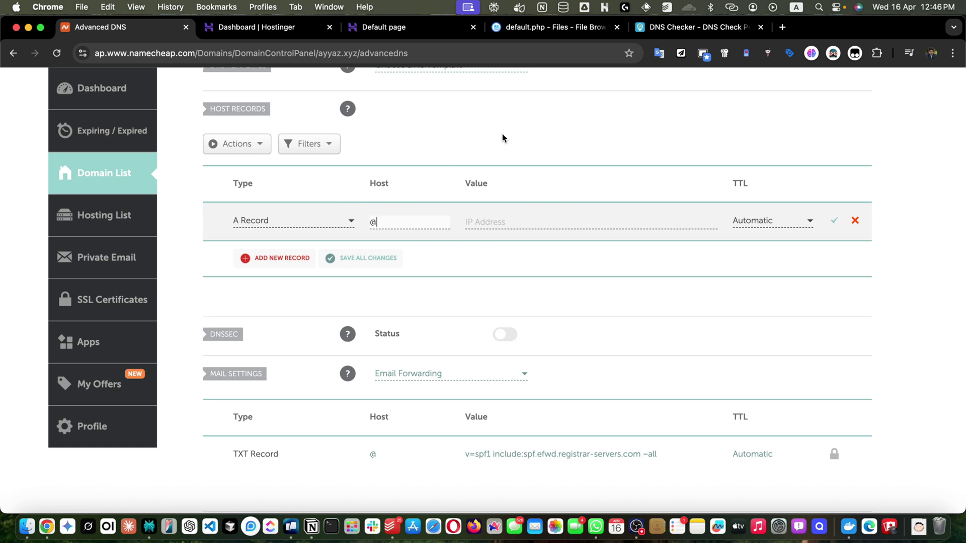
pyautogui.click(501, 223)
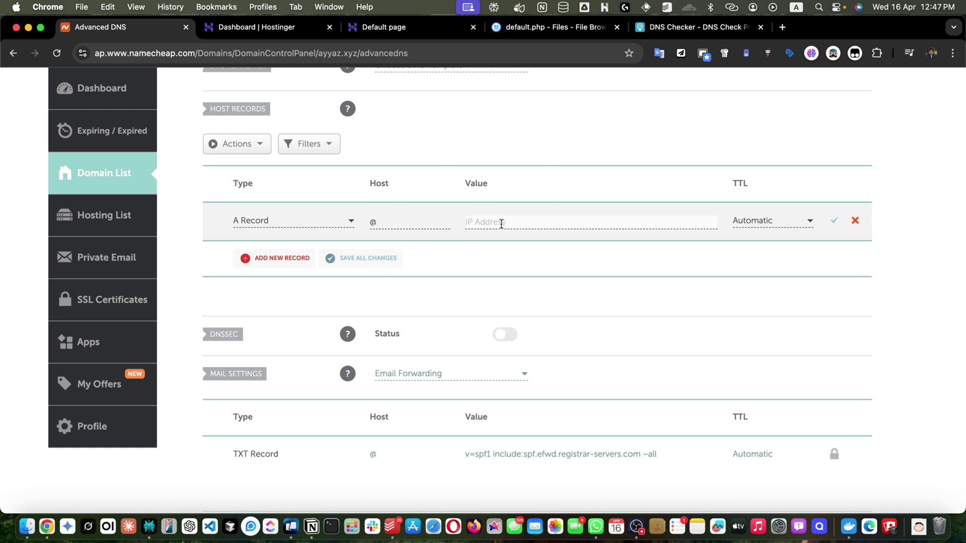
# - Open the hosting plan details of ayyaz.xyz in Hostinger and copy the website IP address
pyautogui.click(302, 27)
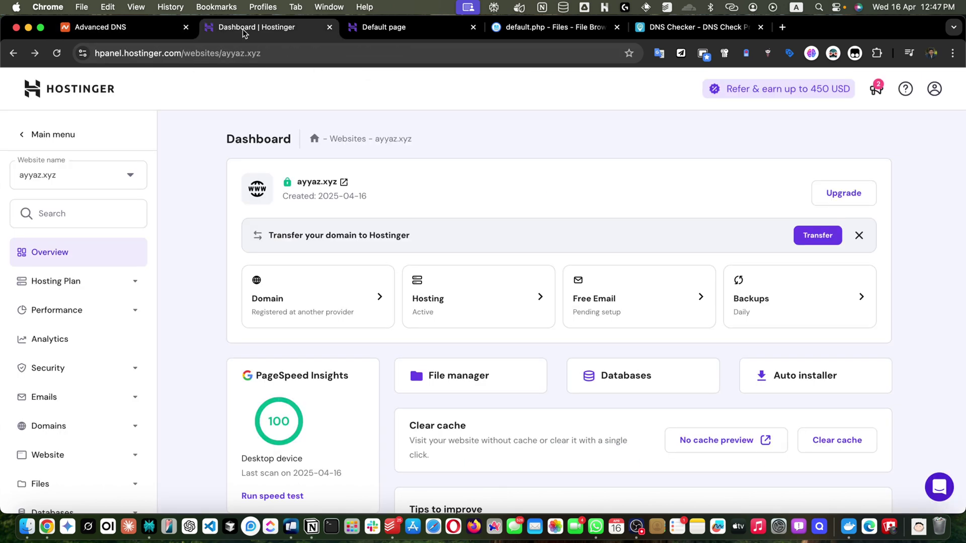
pyautogui.scroll(-4, 461, 136)
pyautogui.scroll(-3, 460, 136)
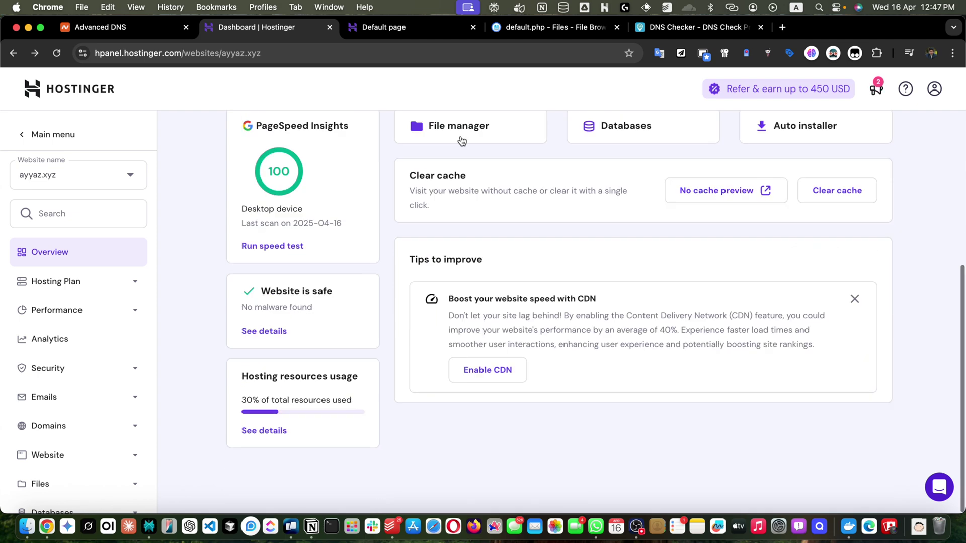
pyautogui.scroll(5, 462, 141)
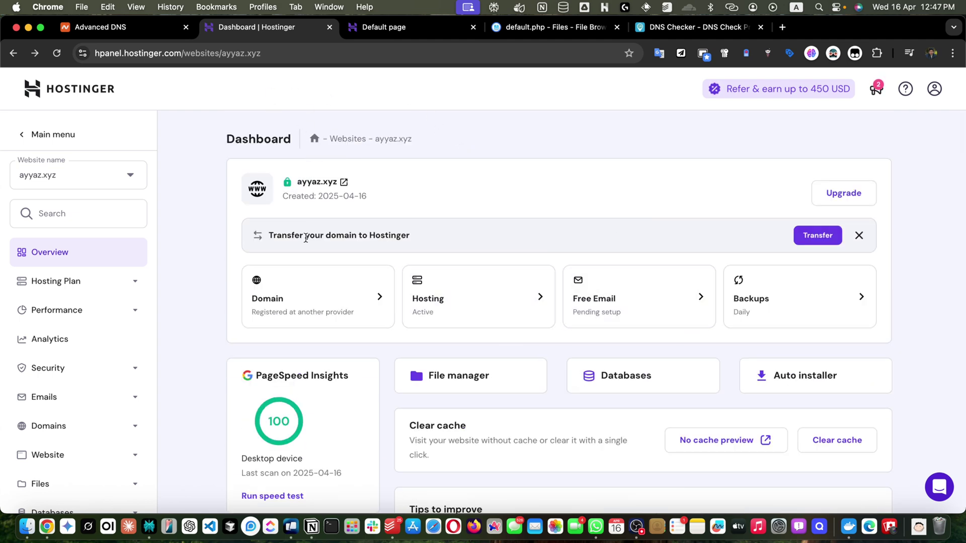
pyautogui.click(464, 299)
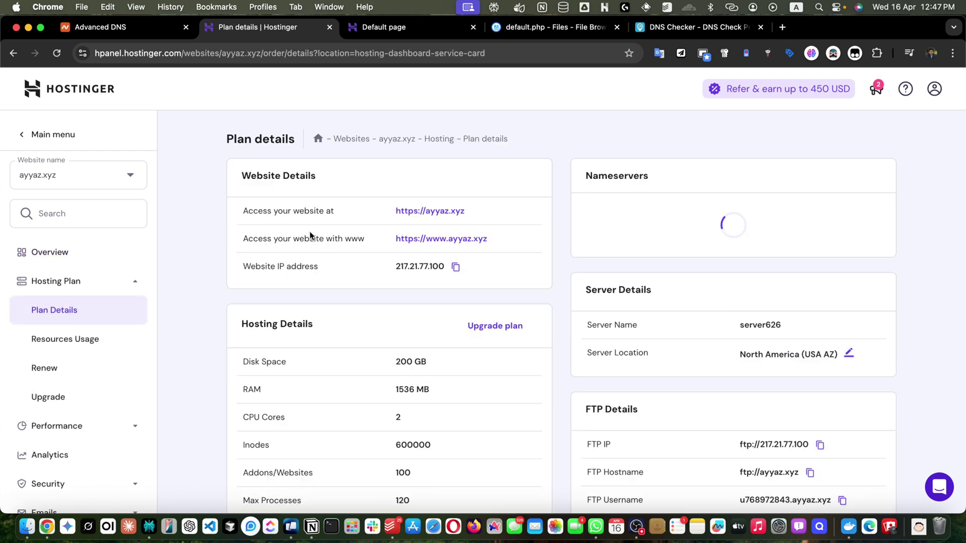
pyautogui.tripleClick(247, 264)
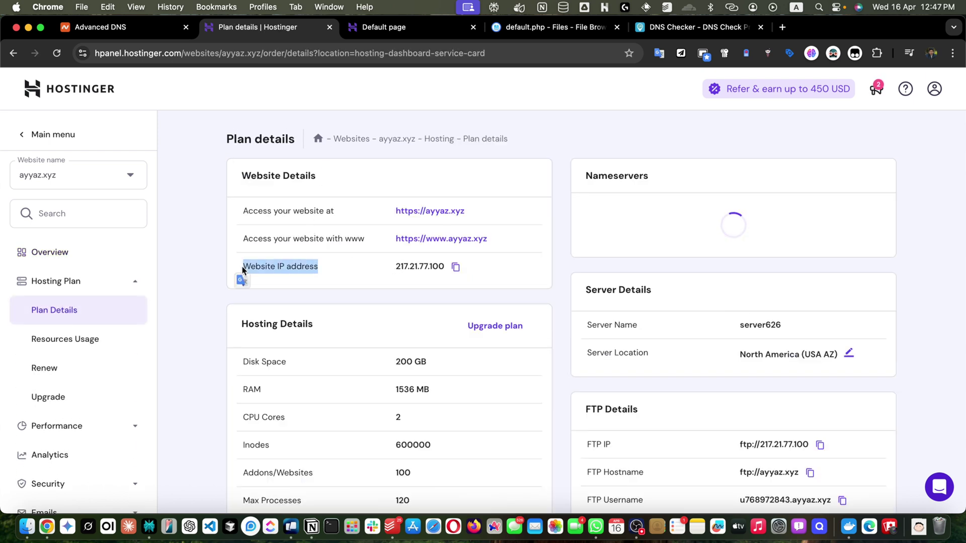
pyautogui.doubleClick(300, 267)
pyautogui.click(456, 267)
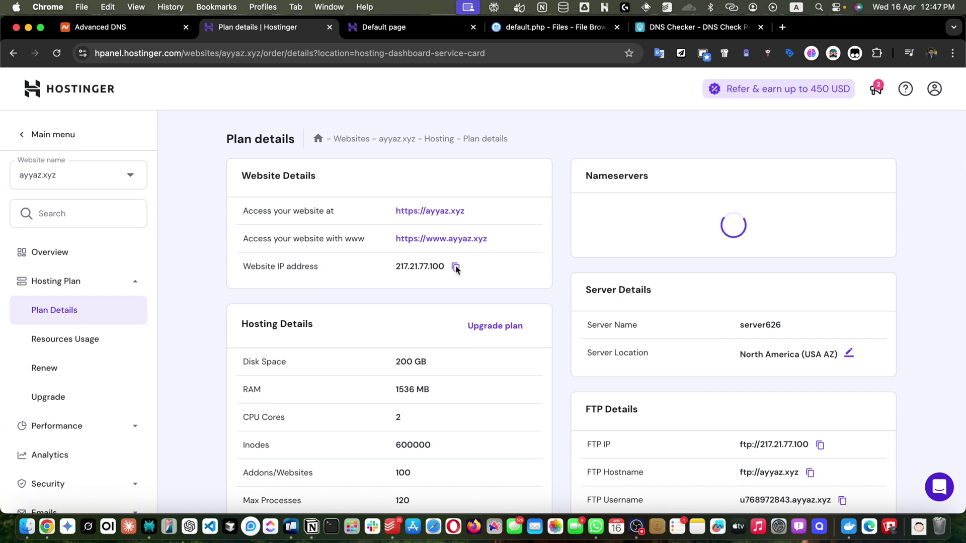
pyautogui.click(456, 269)
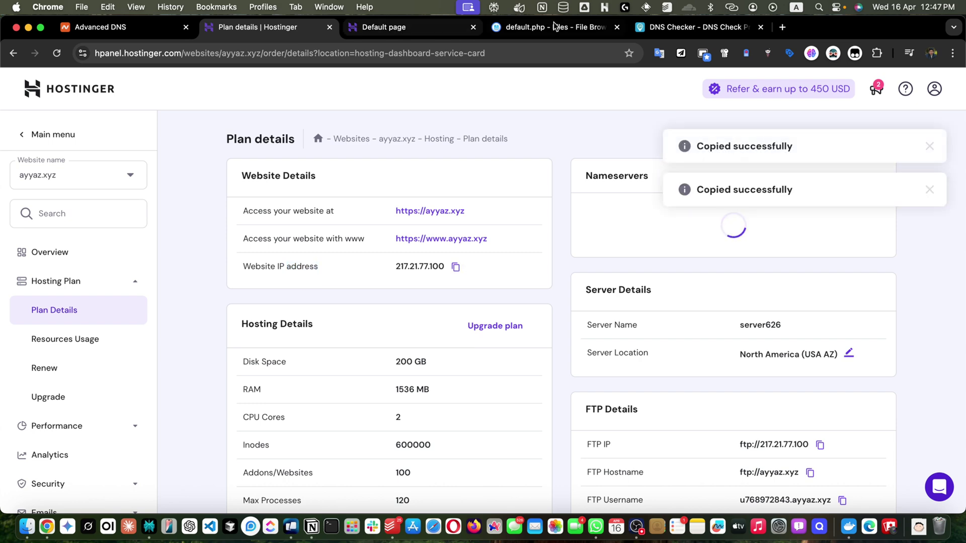
# - Set the value of the new @ A Record in Namecheap to the copied IP 217.21.77.100 and save the record
pyautogui.press('super+5')
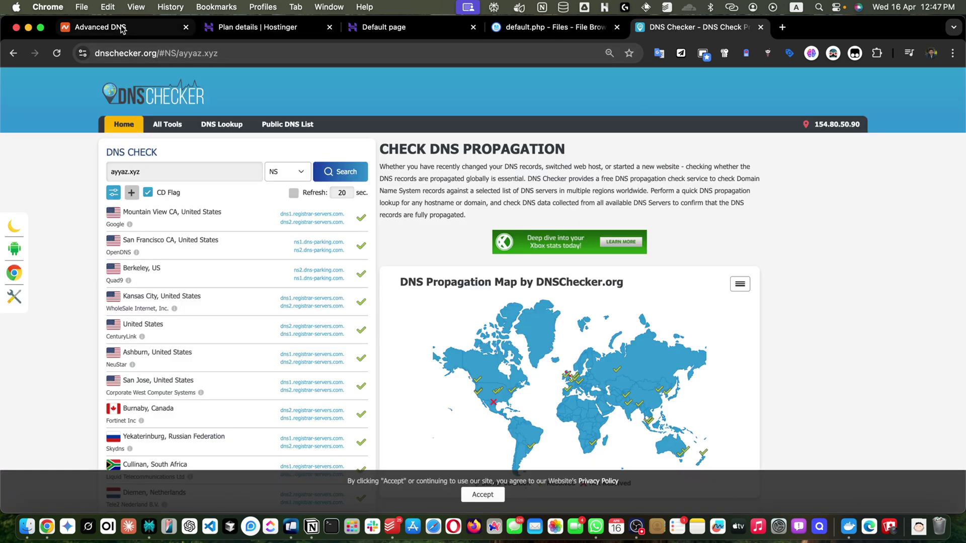
pyautogui.click(126, 27)
pyautogui.click(491, 222)
pyautogui.press('super+v')
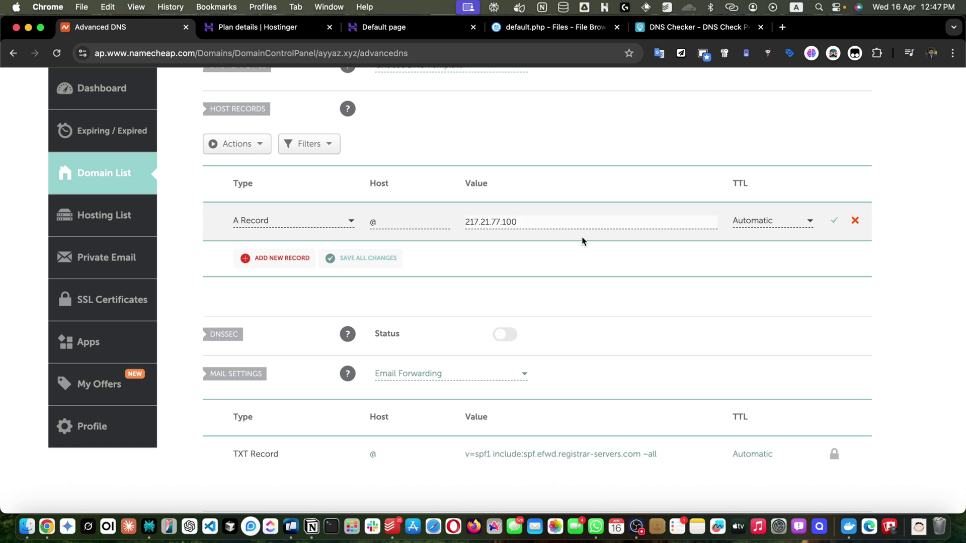
pyautogui.click(834, 221)
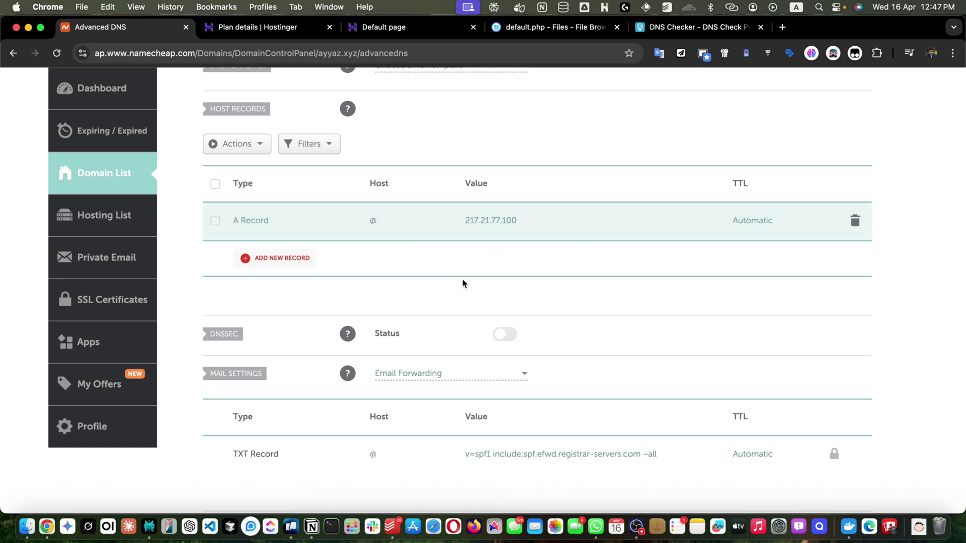
pyautogui.scroll(5, 463, 283)
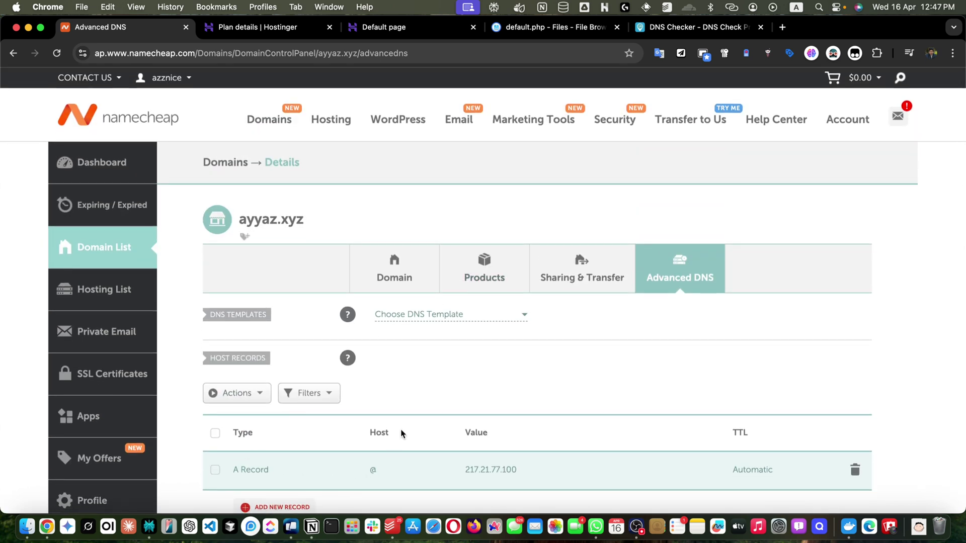
pyautogui.scroll(-3, 436, 428)
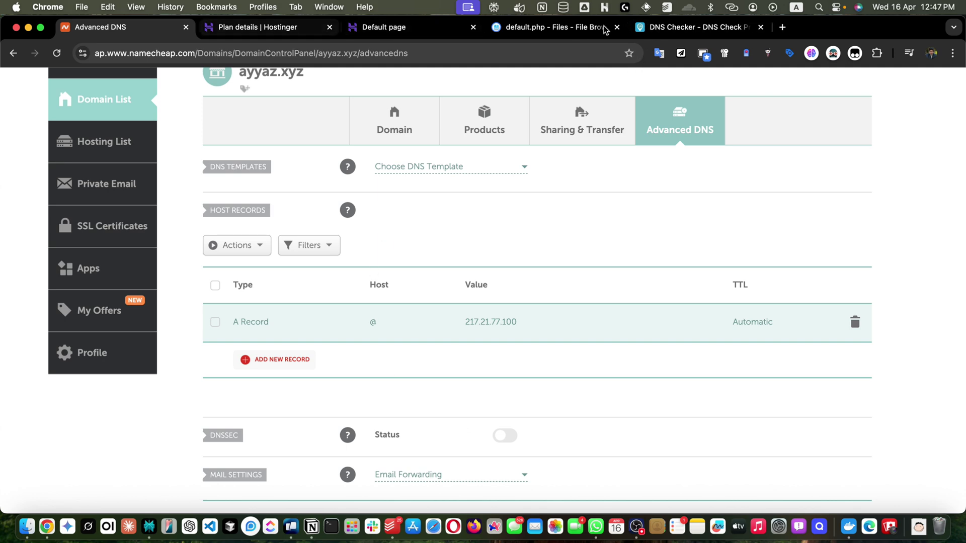
# - Switch to Hostinger and open the DNS Zone Editor of ayyaz.xyz from the site's advanced settings
pyautogui.click(689, 30)
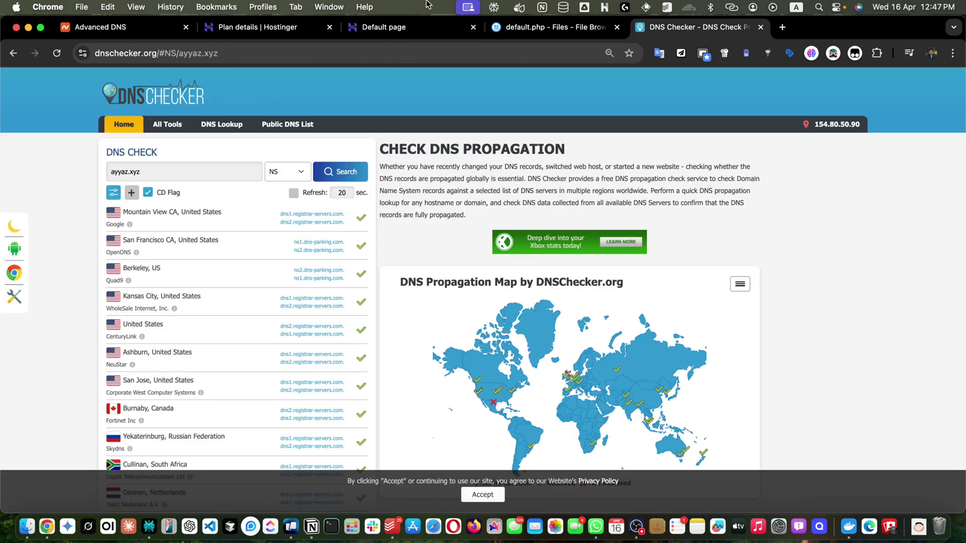
pyautogui.click(126, 27)
pyautogui.click(254, 27)
pyautogui.scroll(-3, 177, 424)
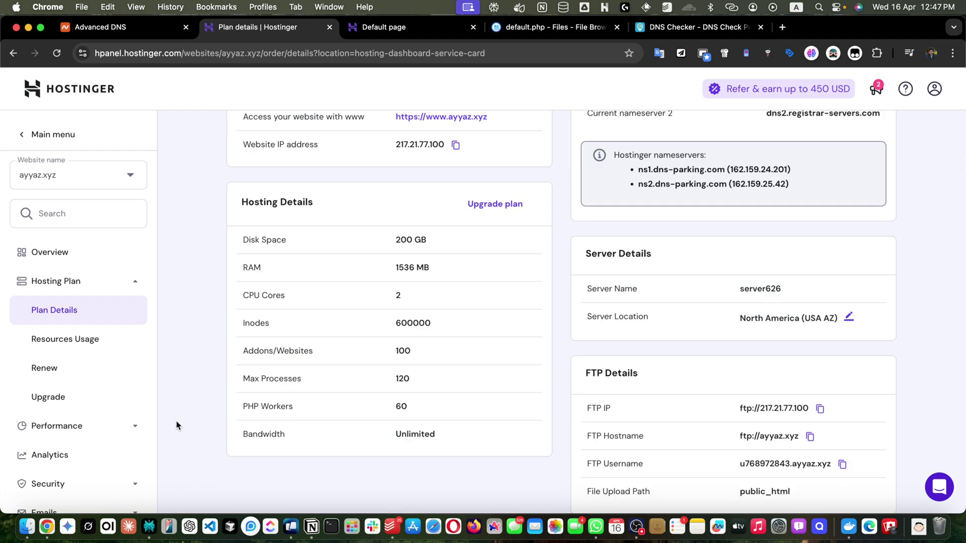
pyautogui.scroll(3, 176, 424)
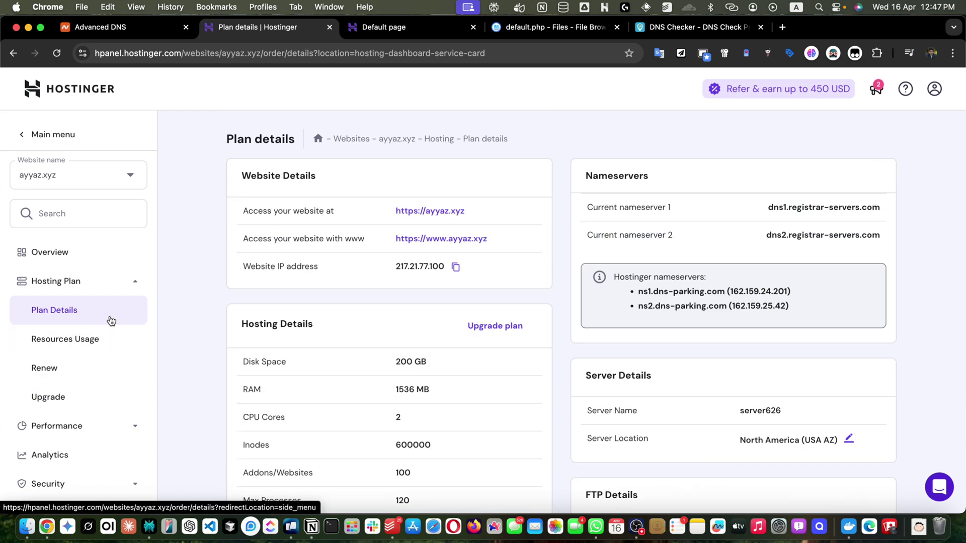
pyautogui.scroll(-3, 112, 317)
pyautogui.click(94, 384)
pyautogui.scroll(-2, 83, 453)
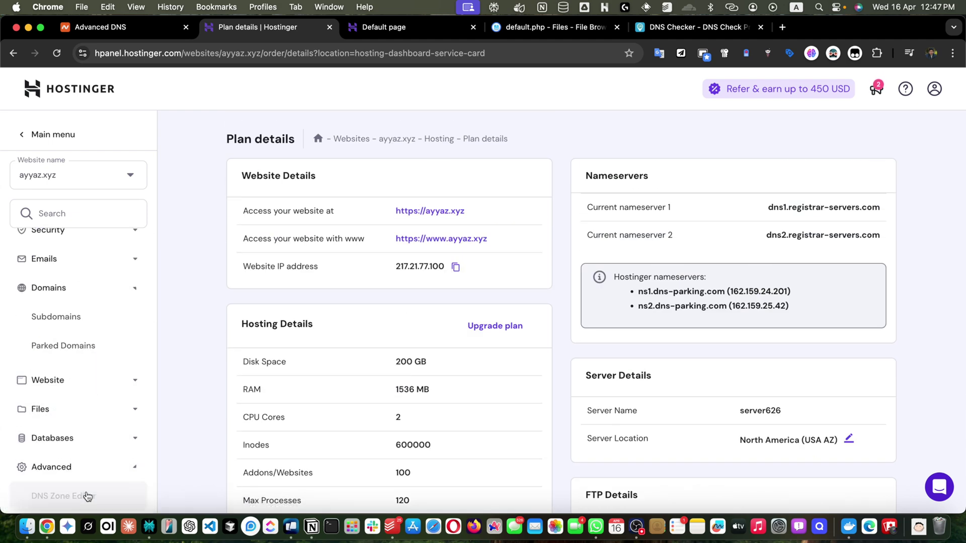
pyautogui.click(82, 466)
pyautogui.scroll(-1, 86, 496)
pyautogui.click(79, 404)
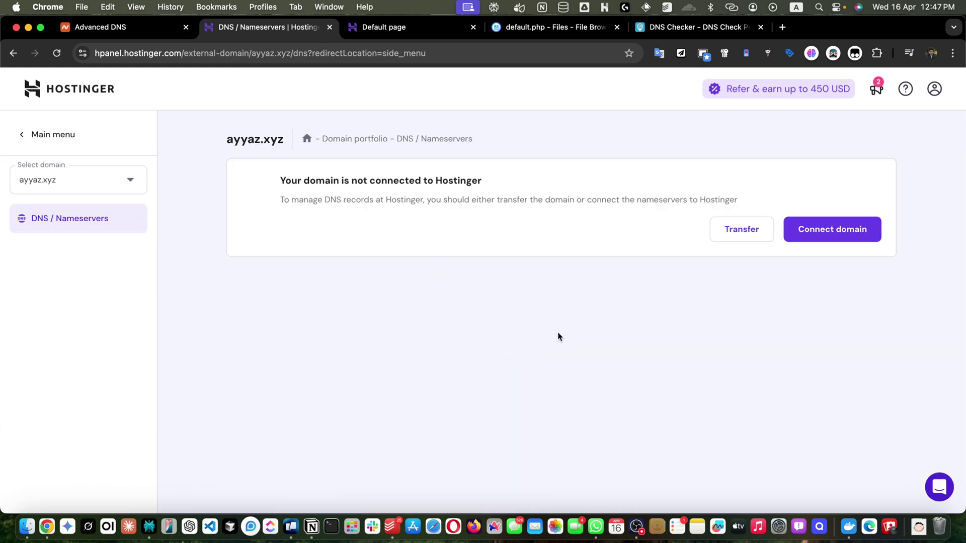
pyautogui.hotkey('ctrl', 'Tab')
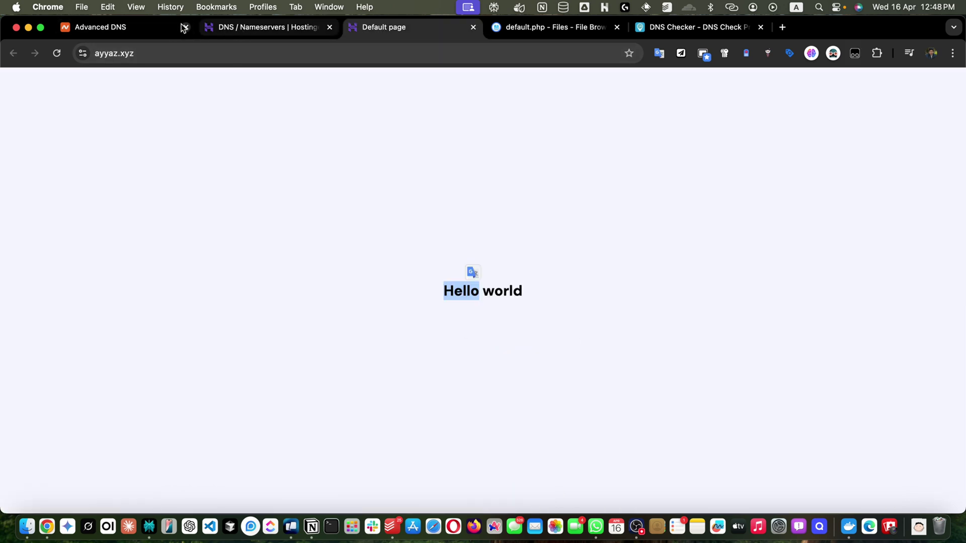
pyautogui.click(210, 28)
pyautogui.click(126, 28)
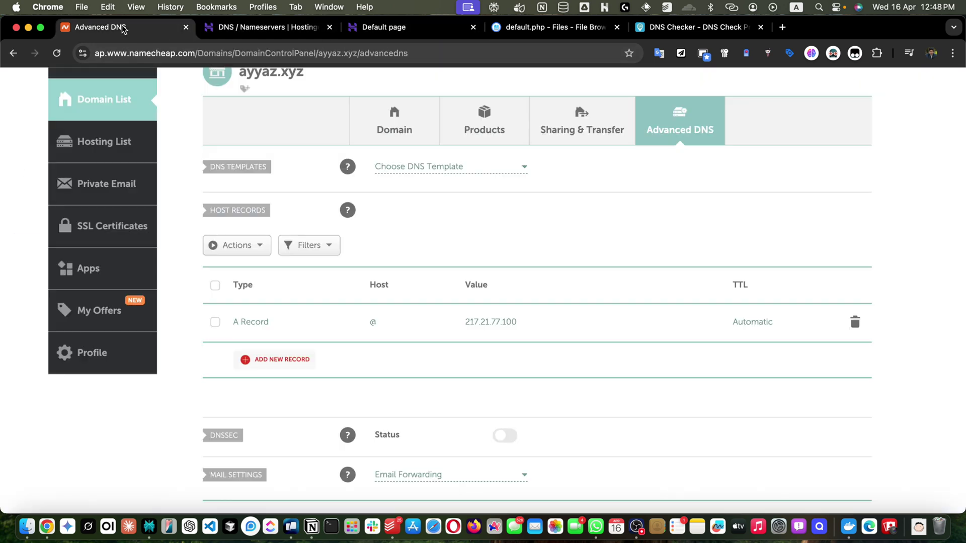
pyautogui.click(388, 29)
pyautogui.click(297, 28)
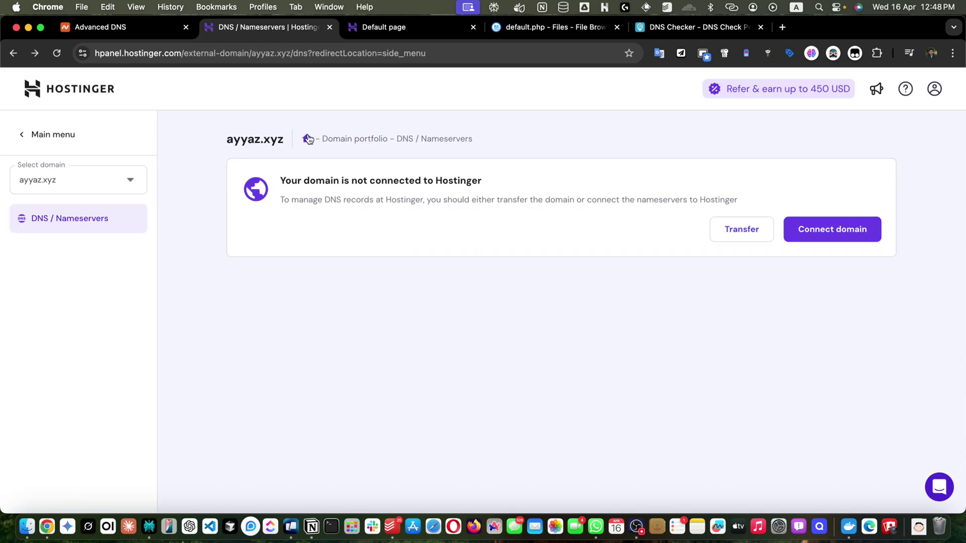
pyautogui.click(18, 136)
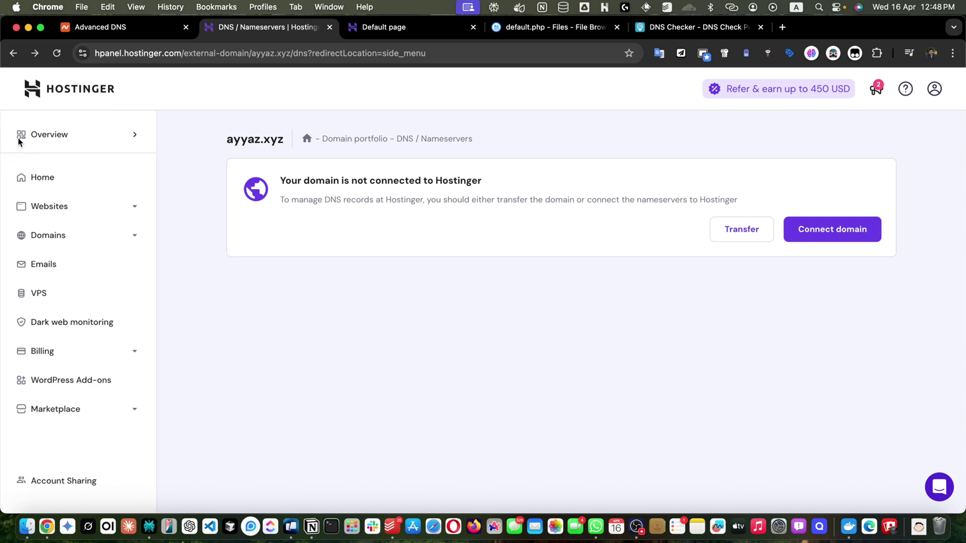
pyautogui.press('super+bracketright')
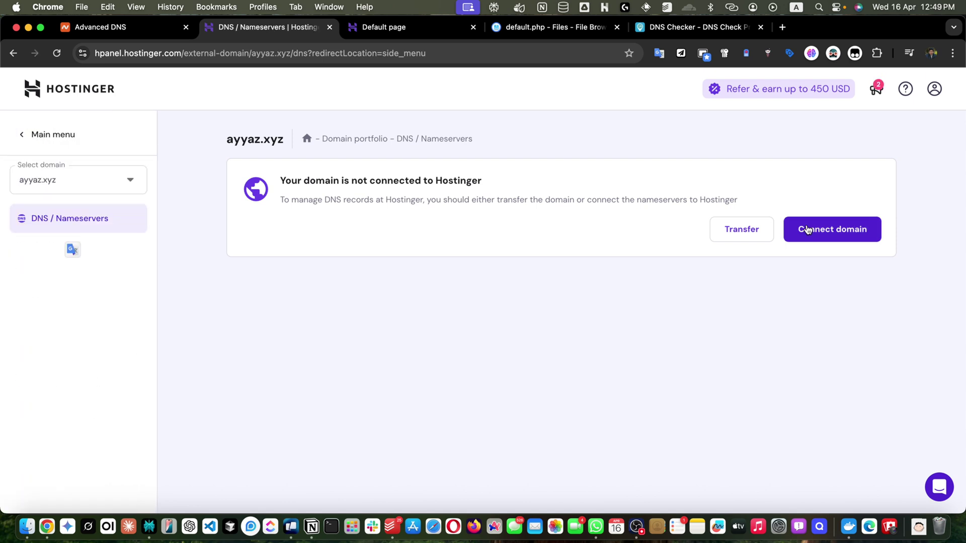
# - Start connecting ayyaz.xyz in Hostinger and switch the connection guide from name servers to the A record method
pyautogui.click(842, 229)
pyautogui.scroll(-3, 423, 292)
pyautogui.scroll(3, 423, 293)
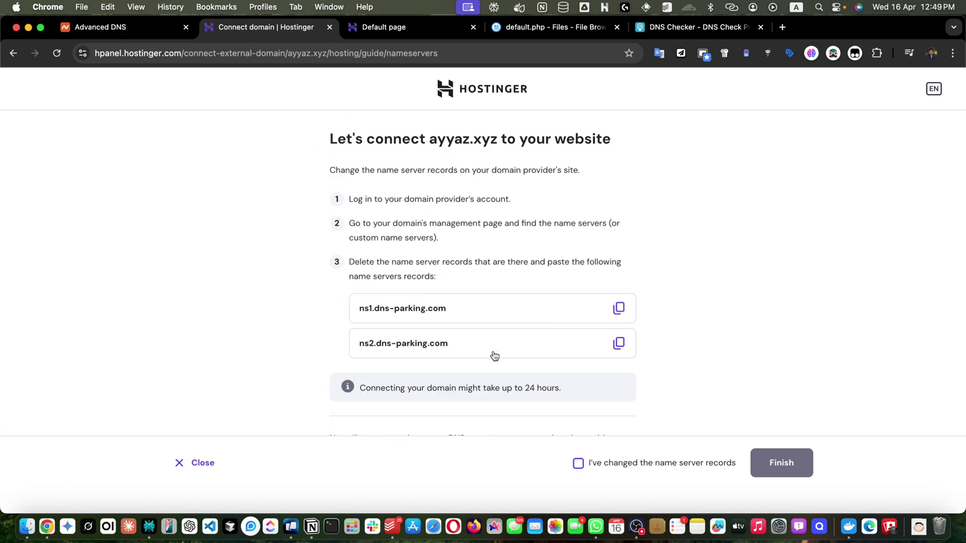
pyautogui.scroll(-3, 495, 355)
pyautogui.moveTo(330, 342); pyautogui.dragTo(464, 341)
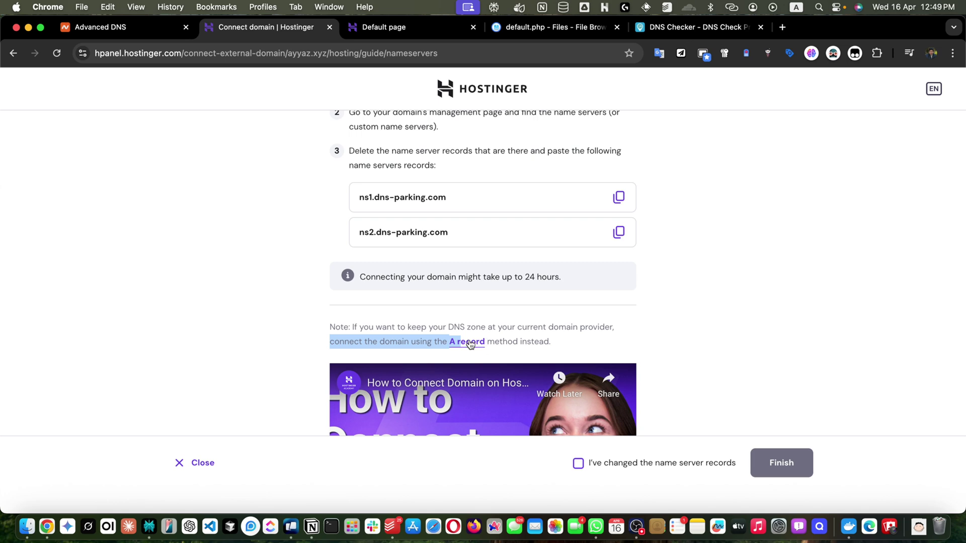
pyautogui.click(469, 344)
# - Look through the A record guide for the names, IP address and TTL required for the @ and www records
pyautogui.scroll(3, 312, 332)
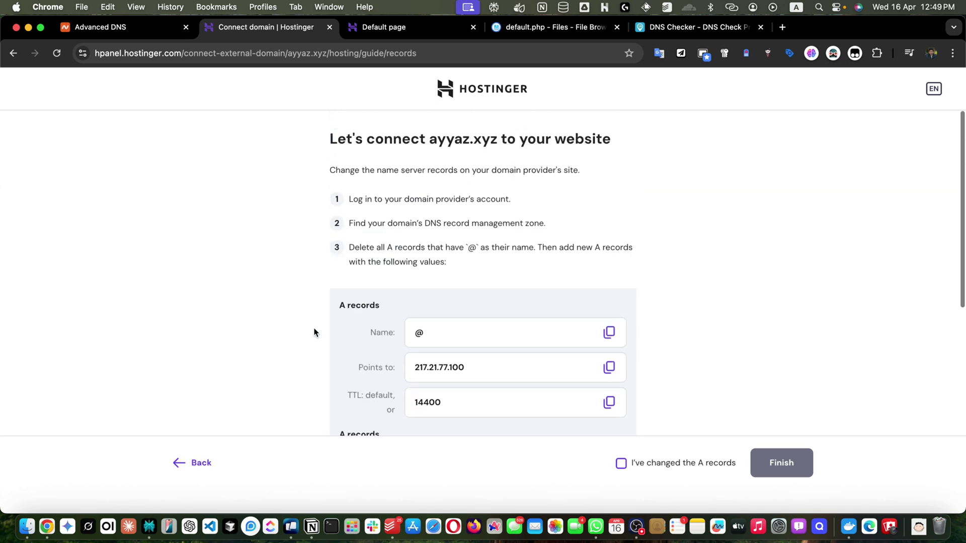
pyautogui.scroll(-5, 315, 332)
pyautogui.scroll(4, 768, 304)
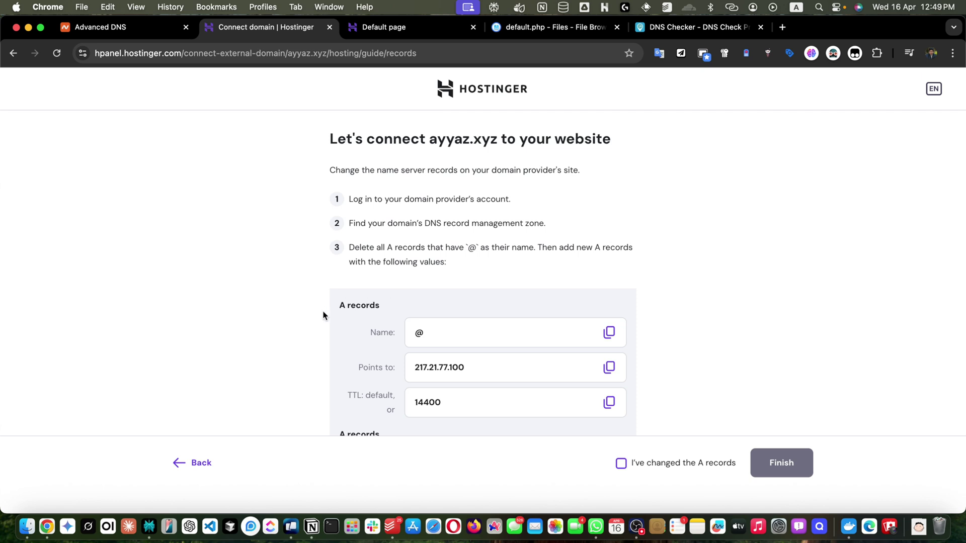
pyautogui.moveTo(324, 315); pyautogui.dragTo(391, 307)
pyautogui.scroll(-3, 392, 307)
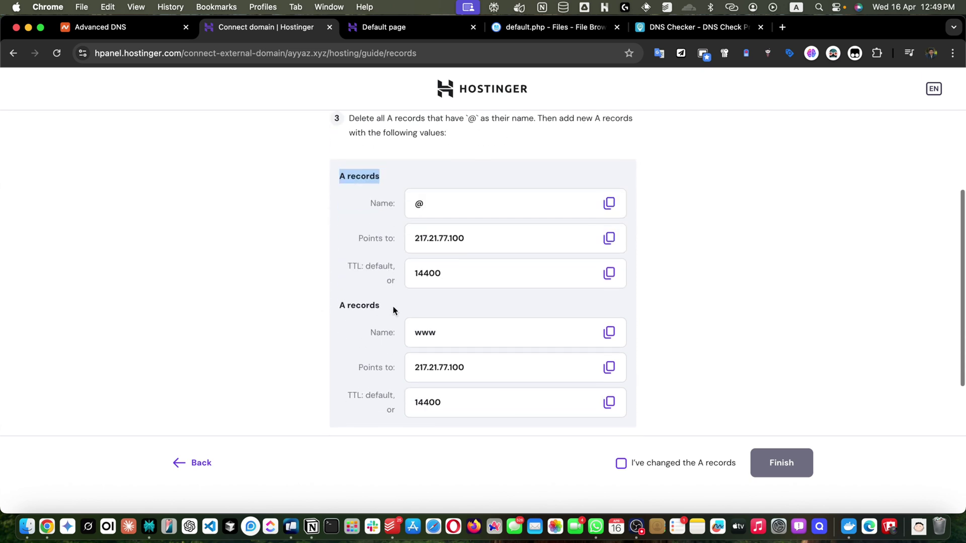
pyautogui.click(336, 310)
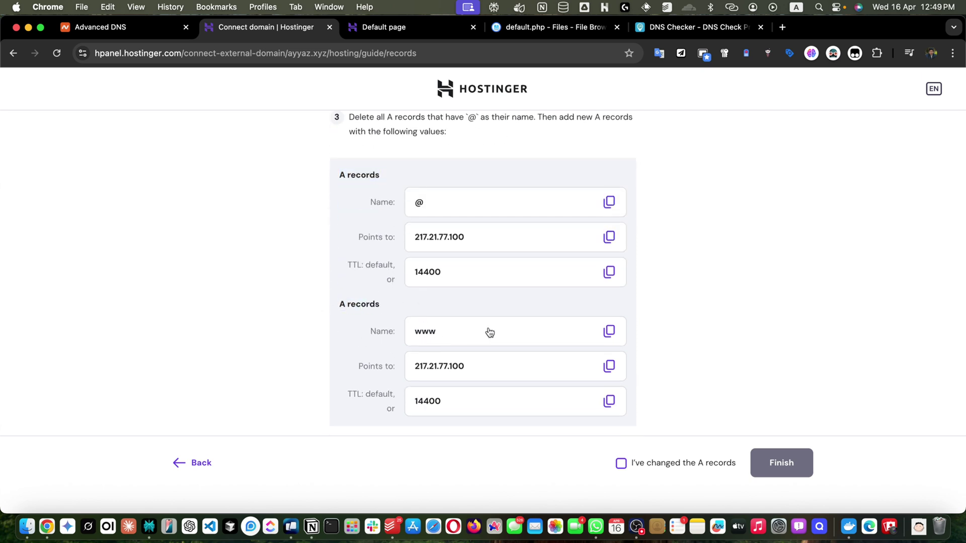
pyautogui.scroll(-1, 518, 332)
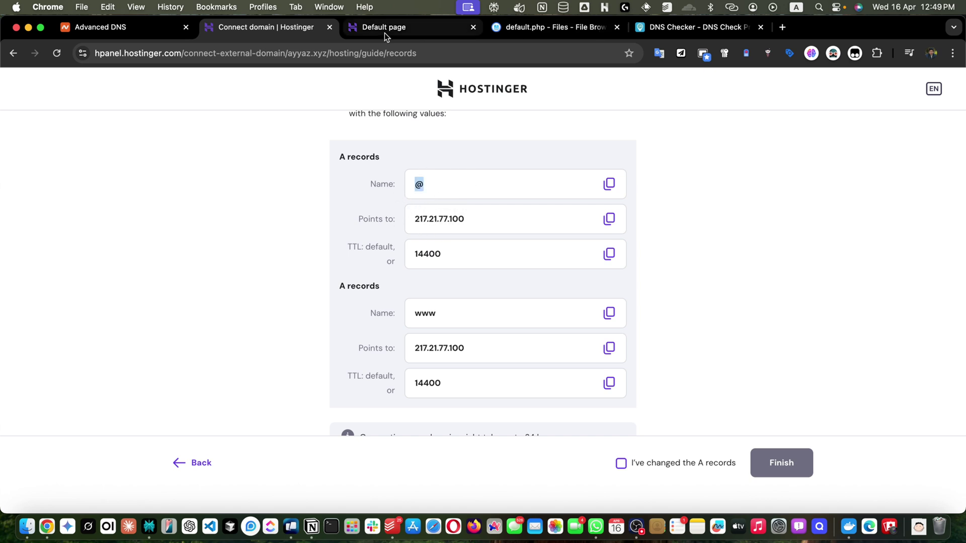
# - Add another A Record with host www to the host records of ayyaz.xyz in Namecheap
pyautogui.moveTo(134, 28); pyautogui.dragTo(259, 26)
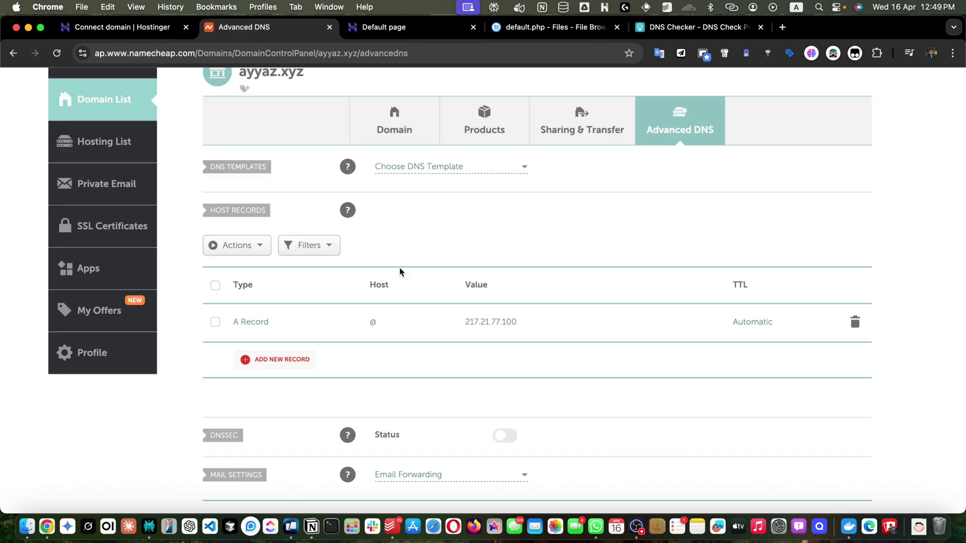
pyautogui.click(291, 361)
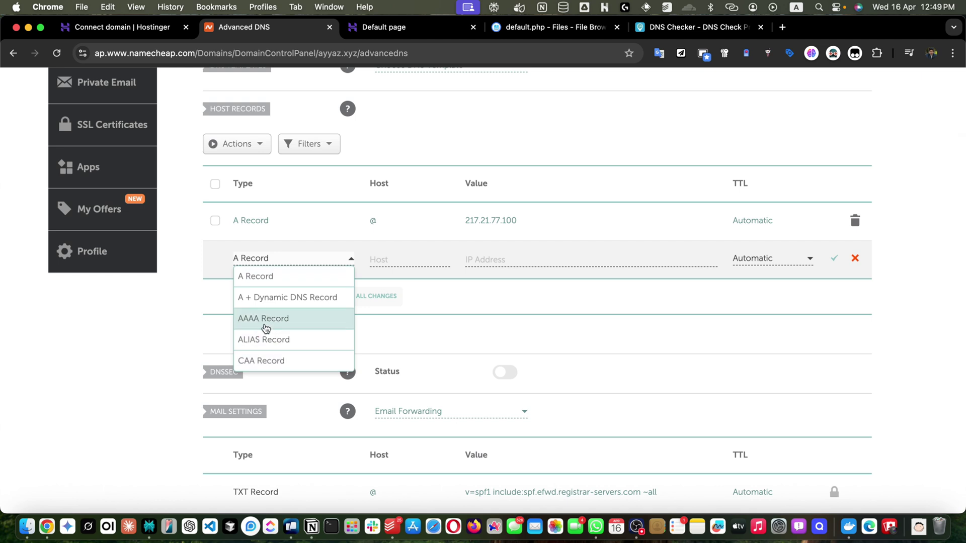
pyautogui.click(283, 277)
pyautogui.click(384, 256)
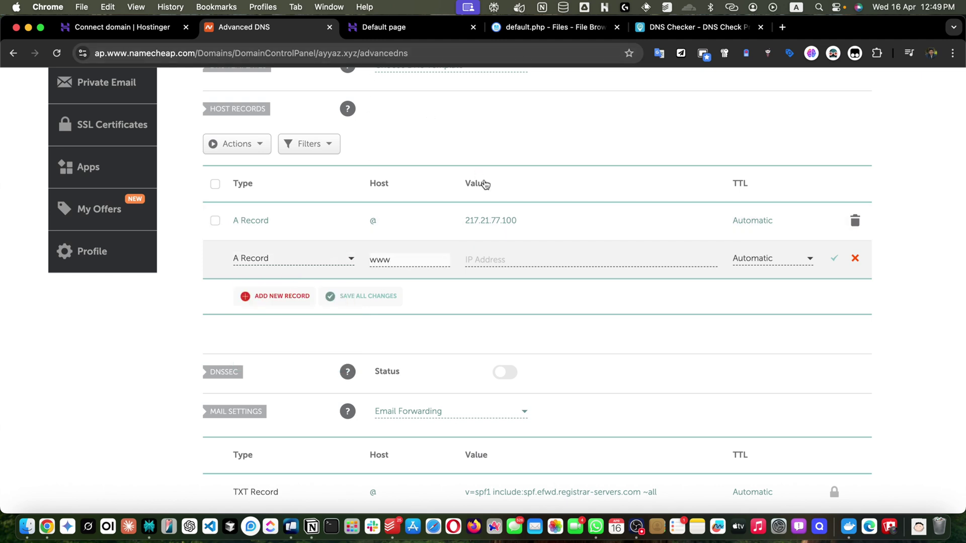
# - Copy the IP 217.21.77.100 from the @ record into the www record's value and save both A Records
pyautogui.click(498, 220)
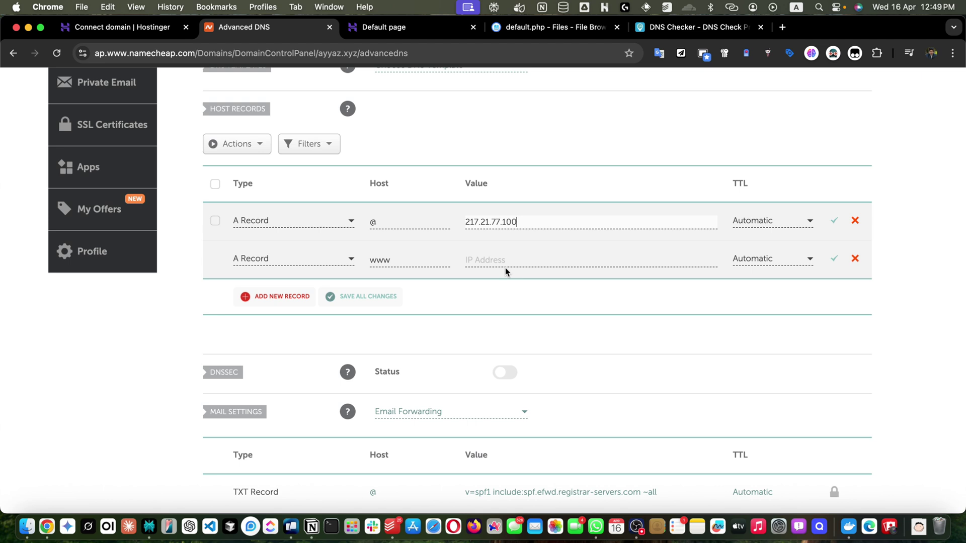
pyautogui.doubleClick(489, 224)
pyautogui.press('super+c')
pyautogui.click(488, 257)
pyautogui.press('super+v')
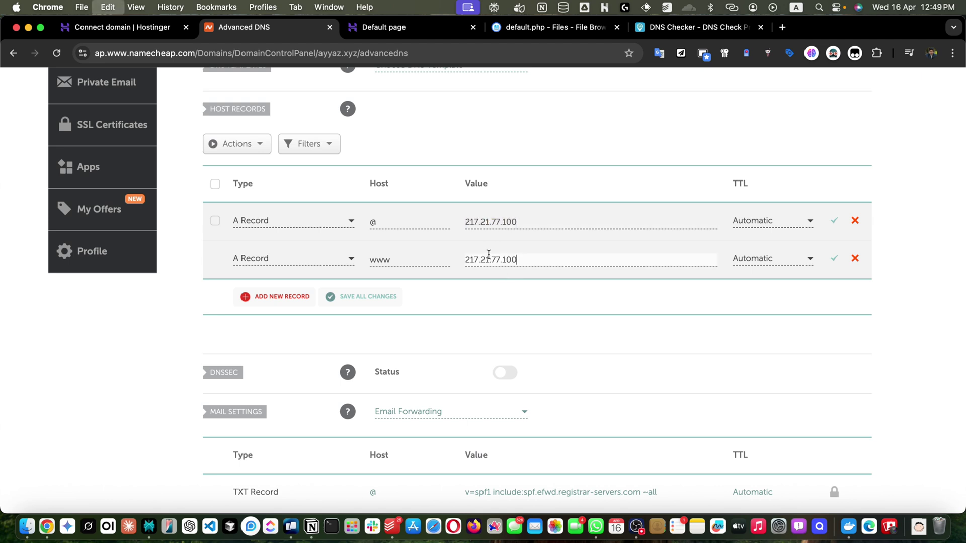
pyautogui.click(834, 260)
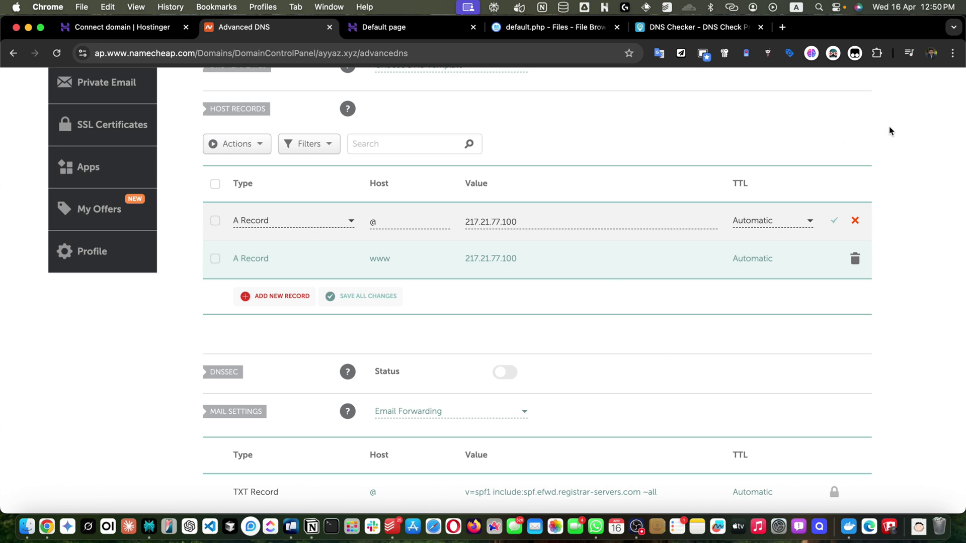
pyautogui.click(834, 222)
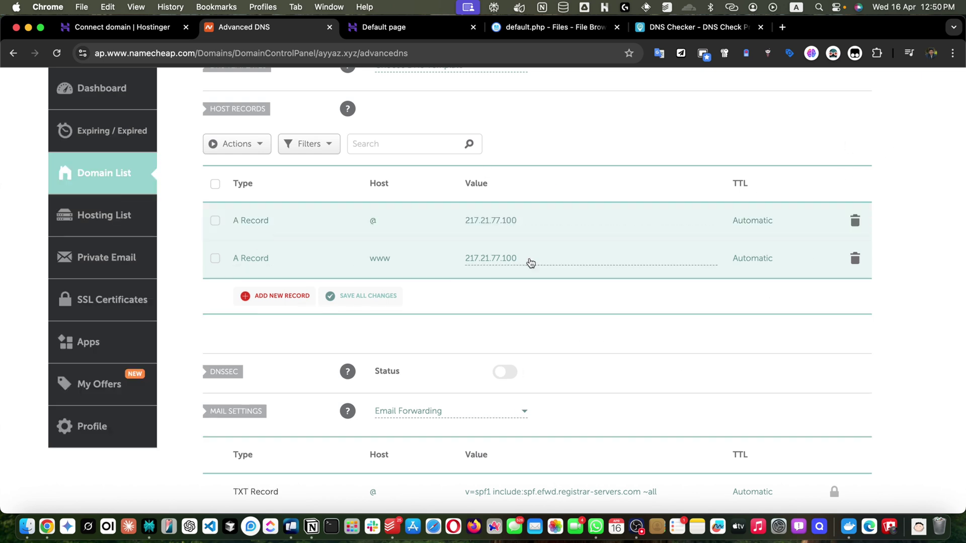
# - Confirm in Hostinger's connection guide that the A records have been changed and finish connecting ayyaz.xyz
pyautogui.click(394, 25)
pyautogui.click(139, 29)
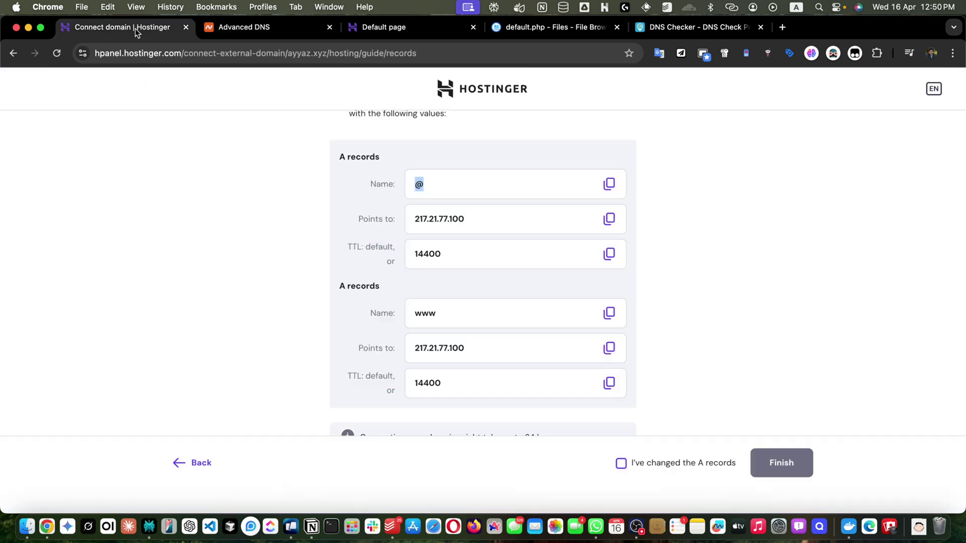
pyautogui.scroll(-2, 624, 402)
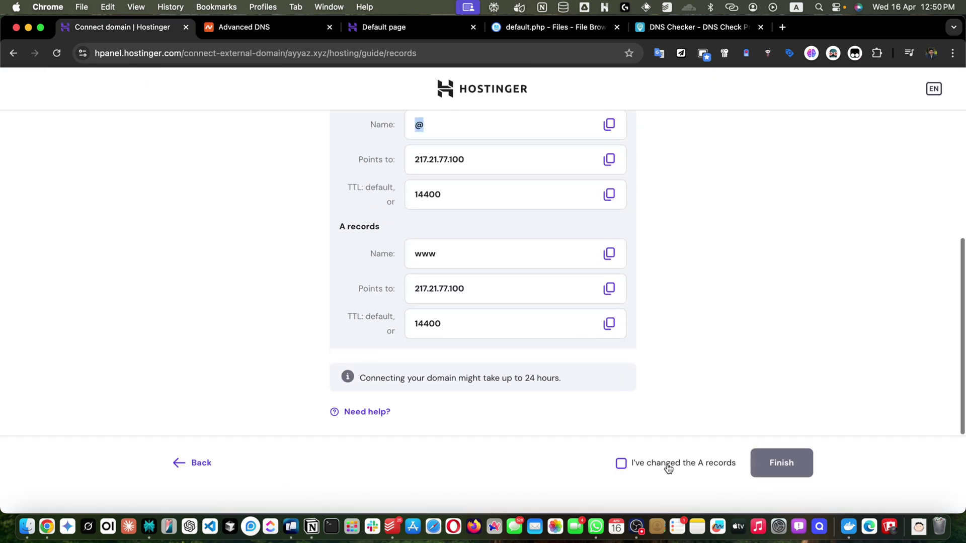
pyautogui.click(623, 467)
pyautogui.click(778, 467)
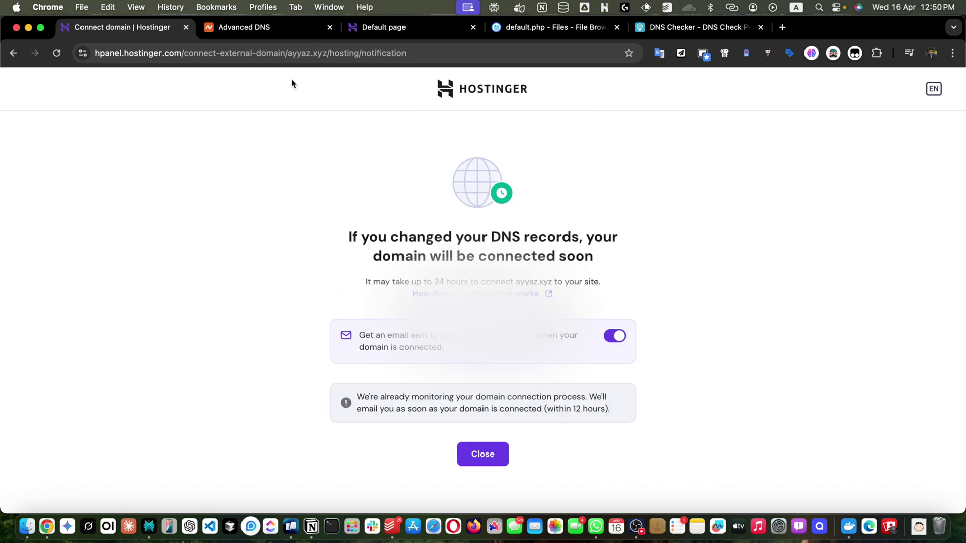
# - Switch to DNS Checker and run a propagation lookup of the A records for ayyaz.xyz
pyautogui.click(659, 29)
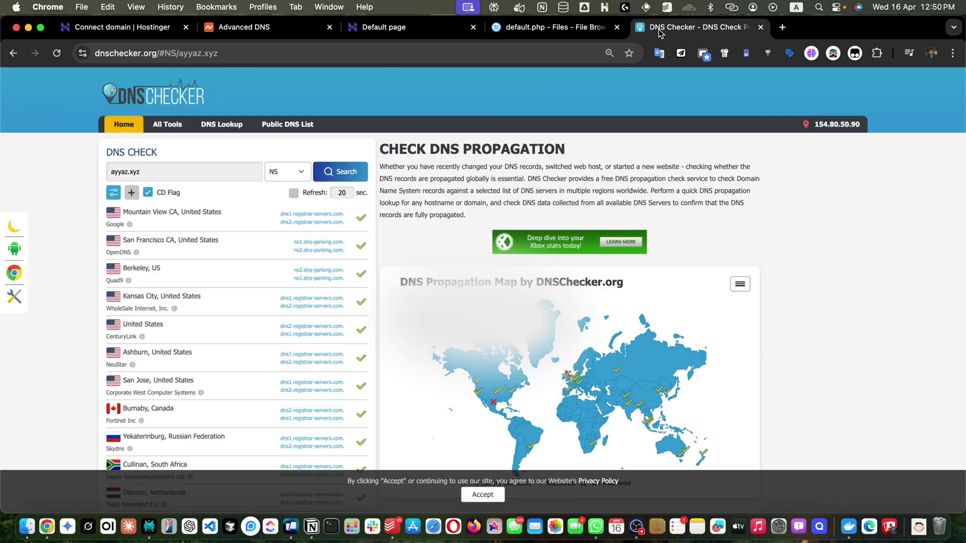
pyautogui.click(300, 176)
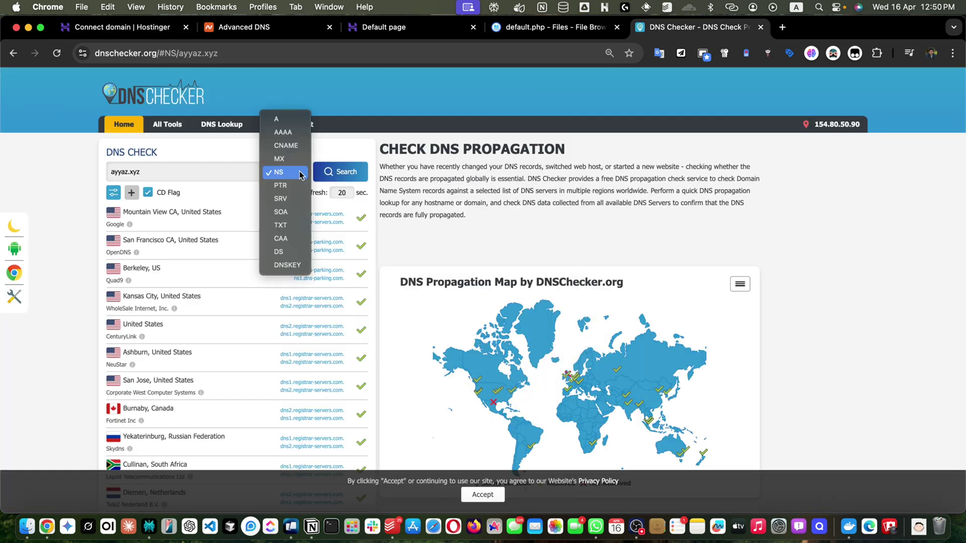
pyautogui.click(281, 118)
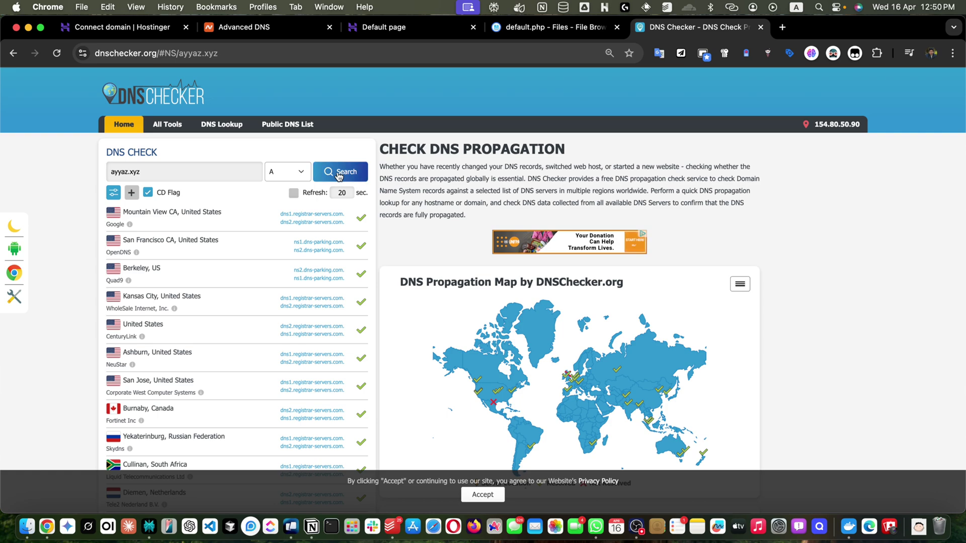
pyautogui.click(339, 174)
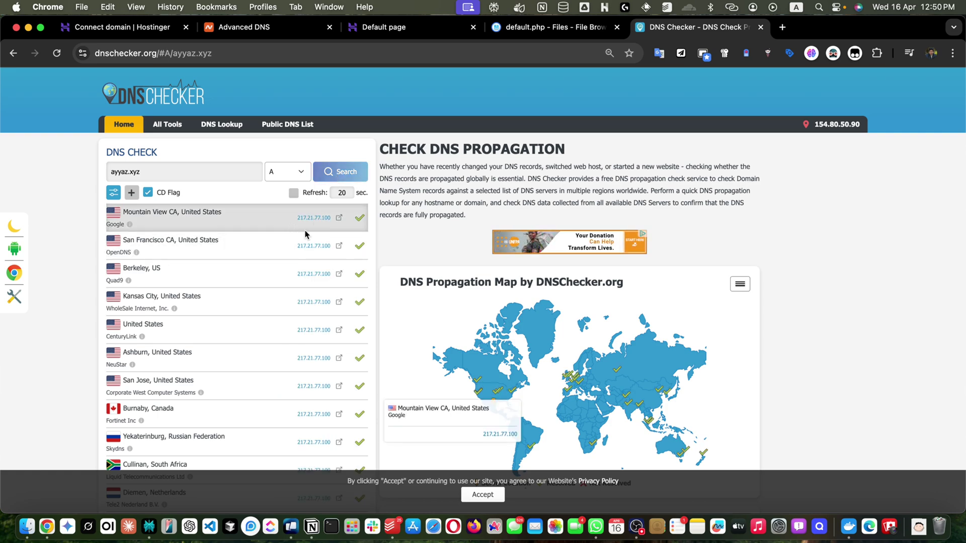
# - Find 217.21.77.100 within the DNS Checker page and check the A record result of every listed server location against it
pyautogui.press('super+f')
pyautogui.press('super+v')
pyautogui.scroll(-5, 304, 301)
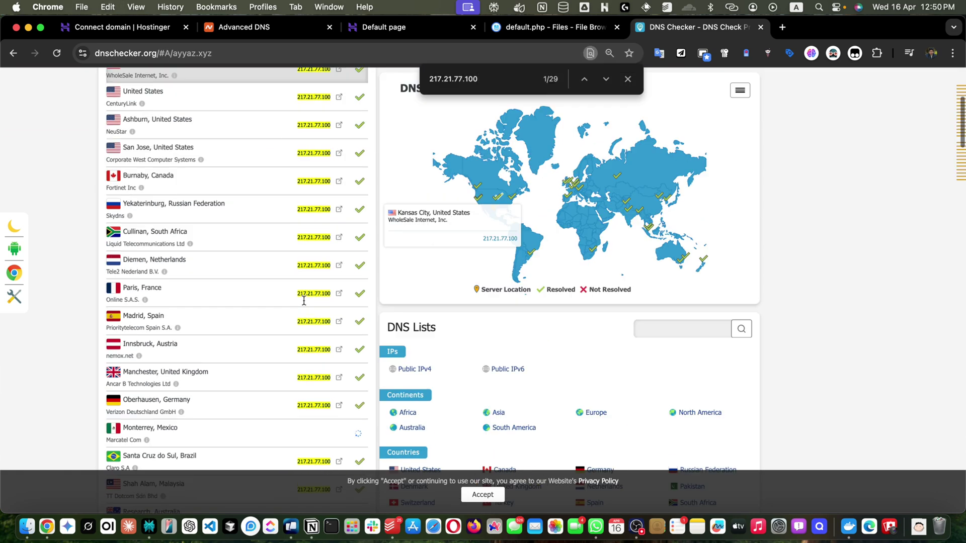
pyautogui.scroll(-10, 304, 300)
pyautogui.scroll(7, 304, 301)
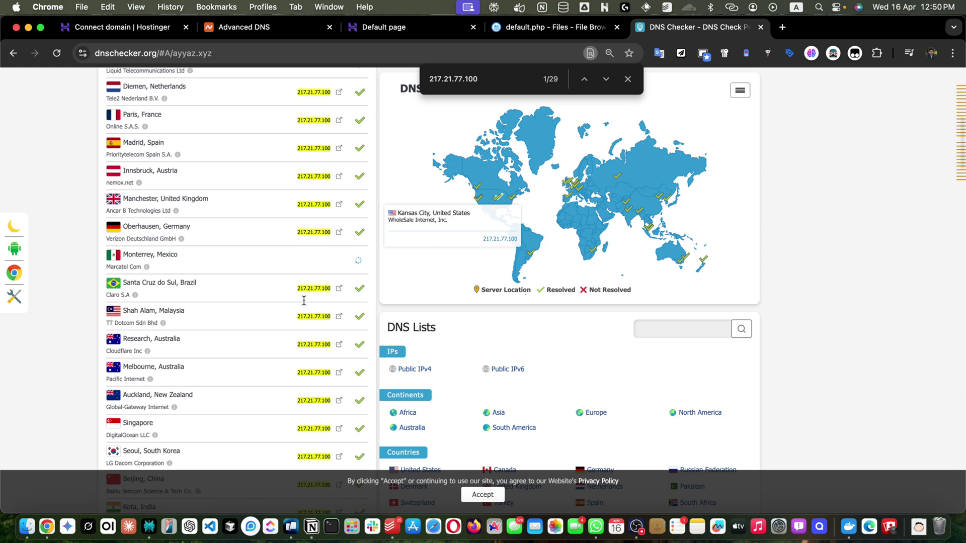
pyautogui.scroll(10, 304, 300)
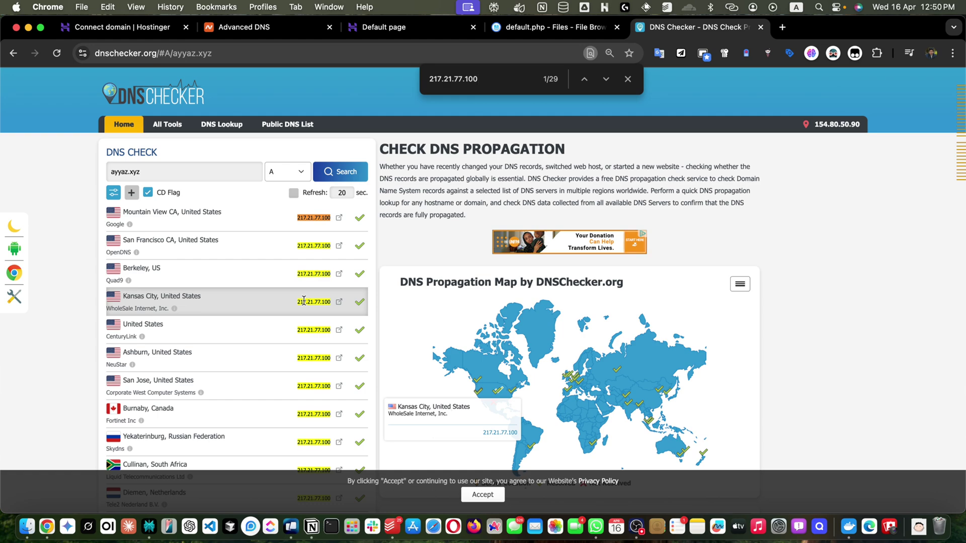
pyautogui.scroll(-10, 304, 300)
pyautogui.scroll(6, 304, 301)
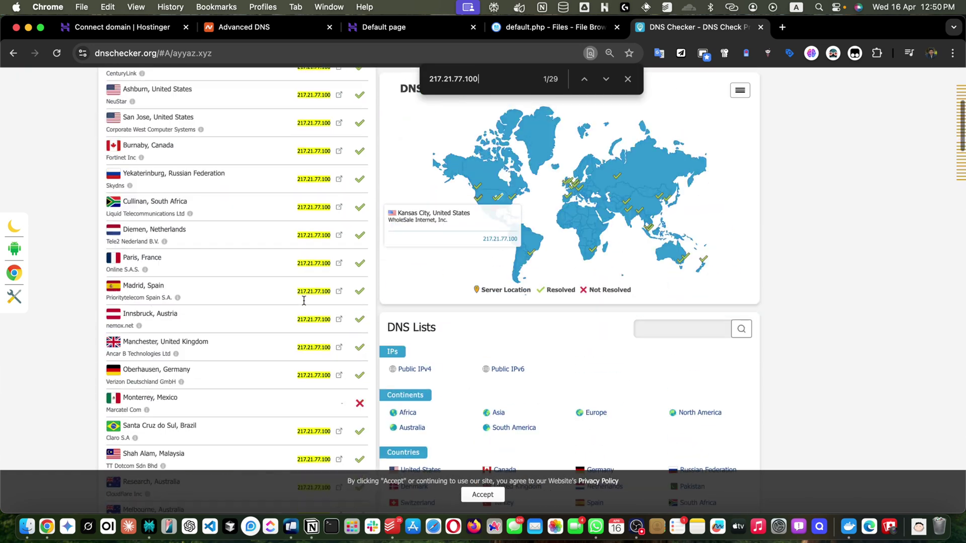
pyautogui.scroll(5, 304, 301)
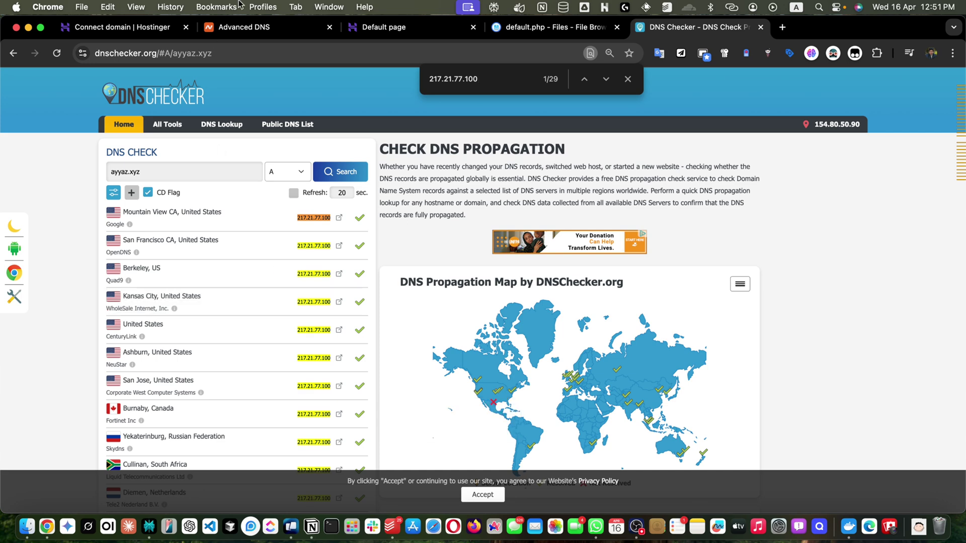
# - Review the live ayyaz.xyz page, Hostinger's connection notice, Namecheap's host records, the default.php source and the DNS Checker results
pyautogui.click(404, 31)
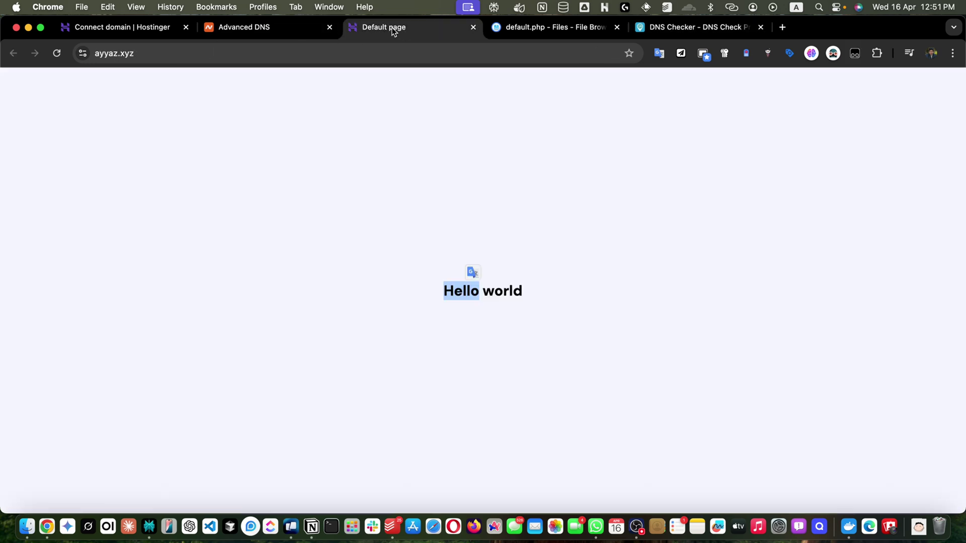
pyautogui.click(126, 30)
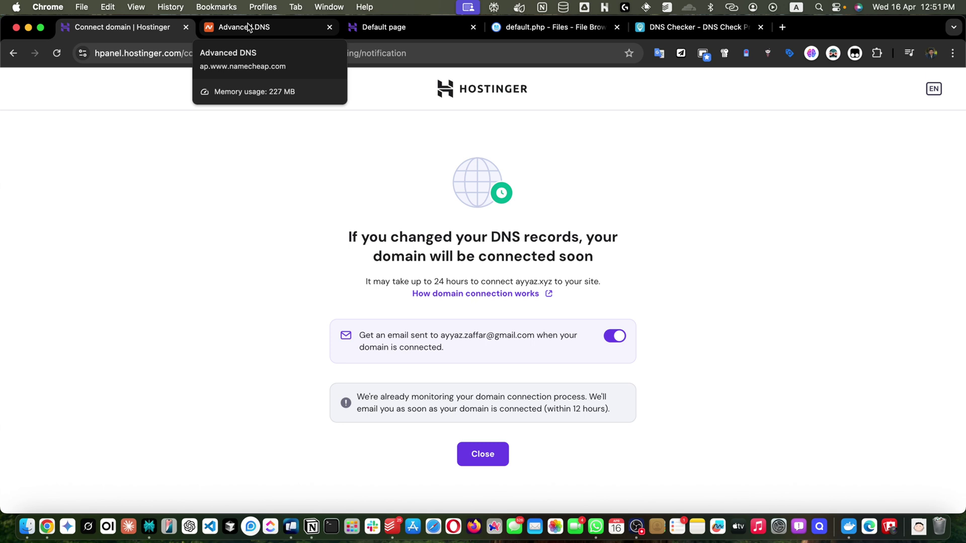
pyautogui.click(375, 28)
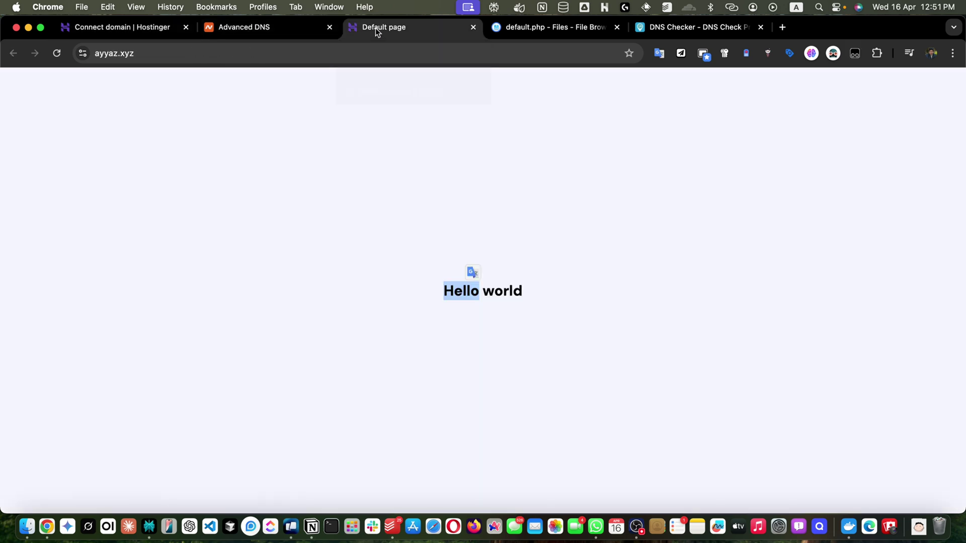
pyautogui.click(262, 28)
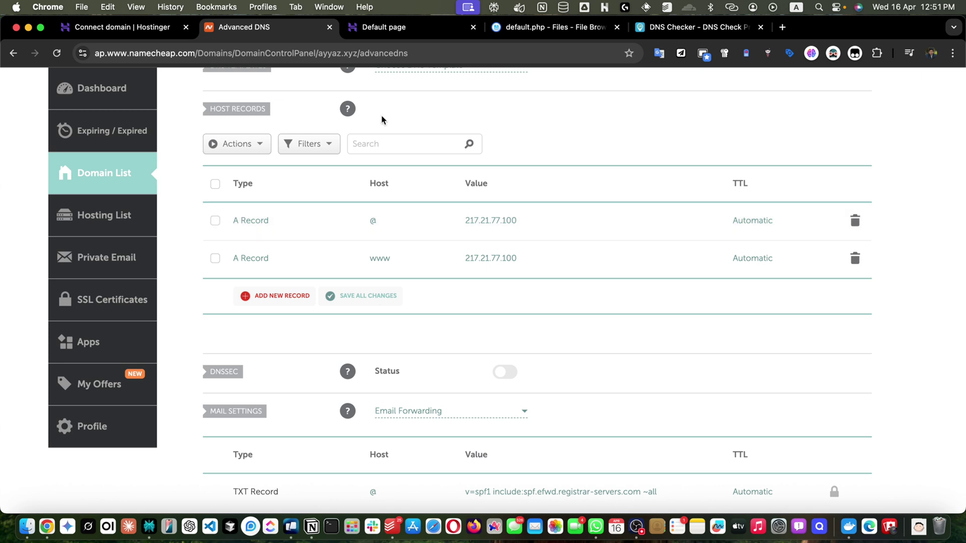
pyautogui.click(376, 26)
pyautogui.click(528, 33)
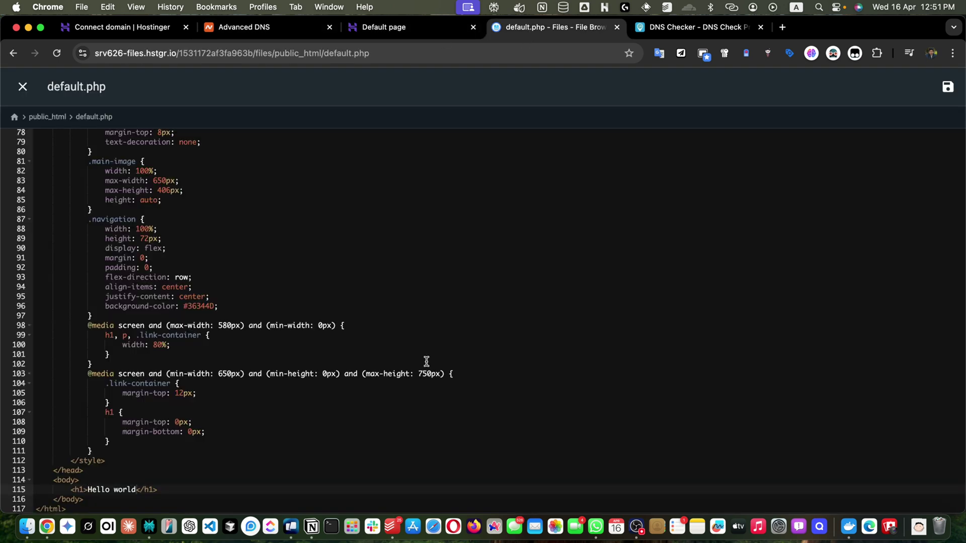
pyautogui.click(662, 31)
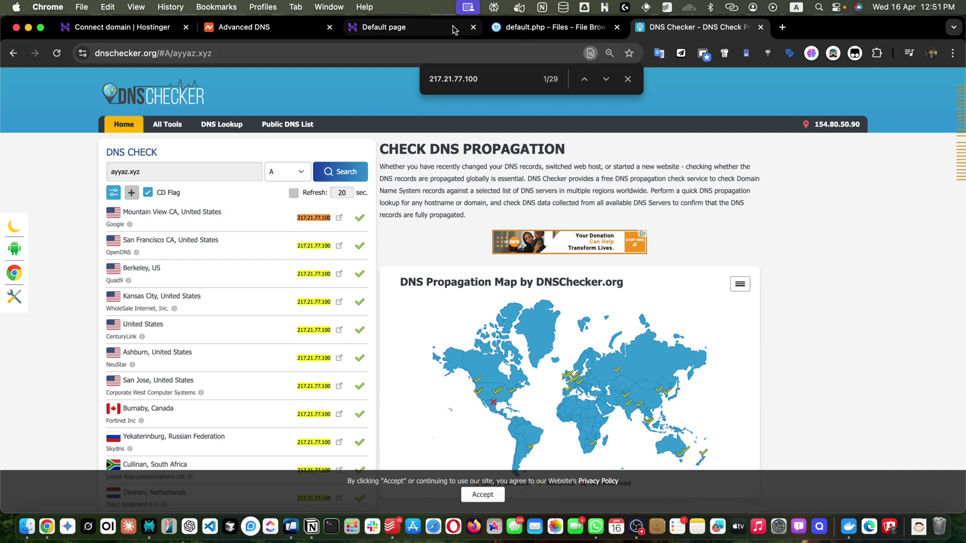
# - Reload the live ayyaz.xyz site and check its Hello world heading
pyautogui.click(391, 29)
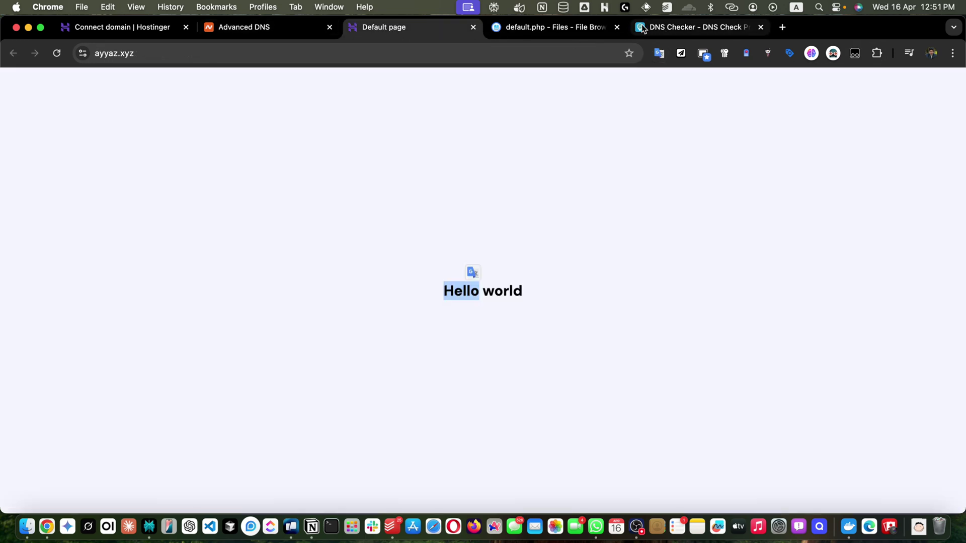
pyautogui.click(57, 54)
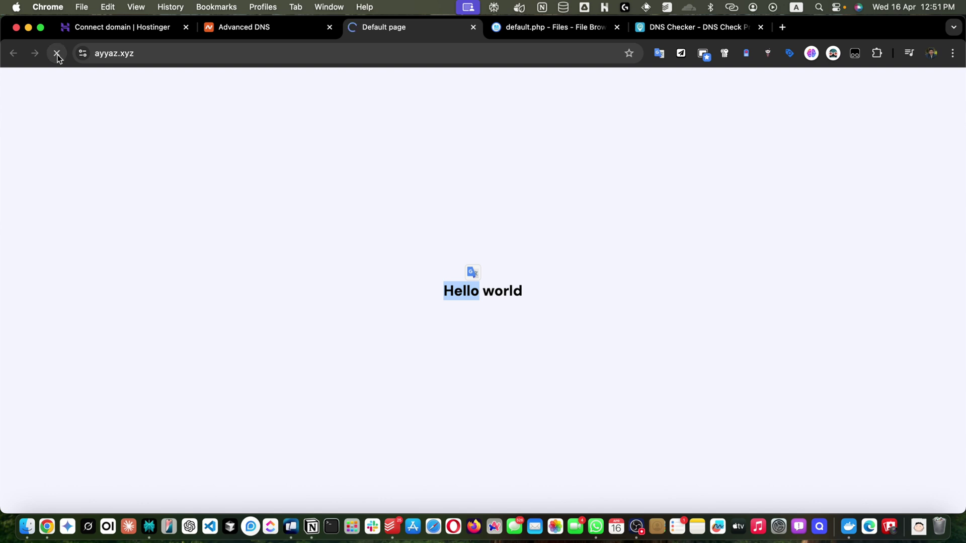
pyautogui.doubleClick(502, 291)
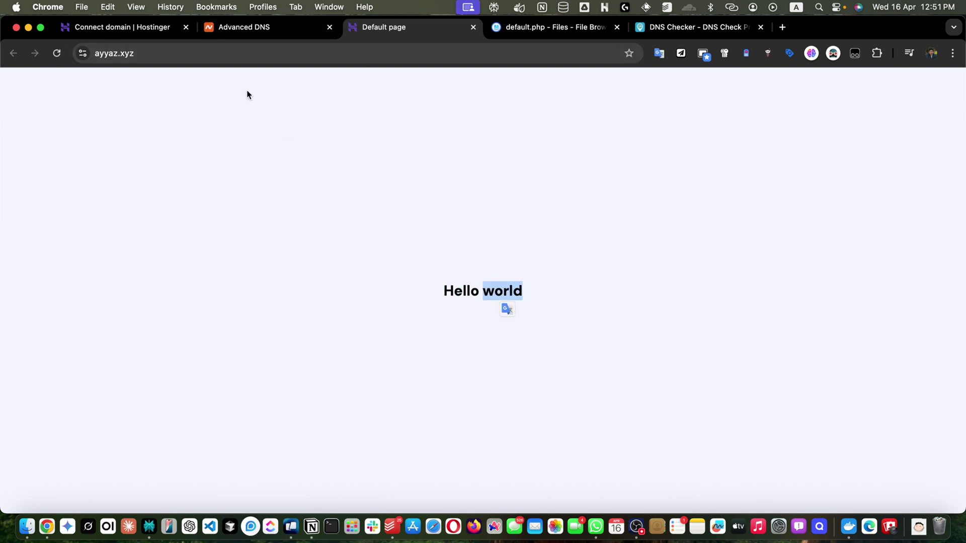